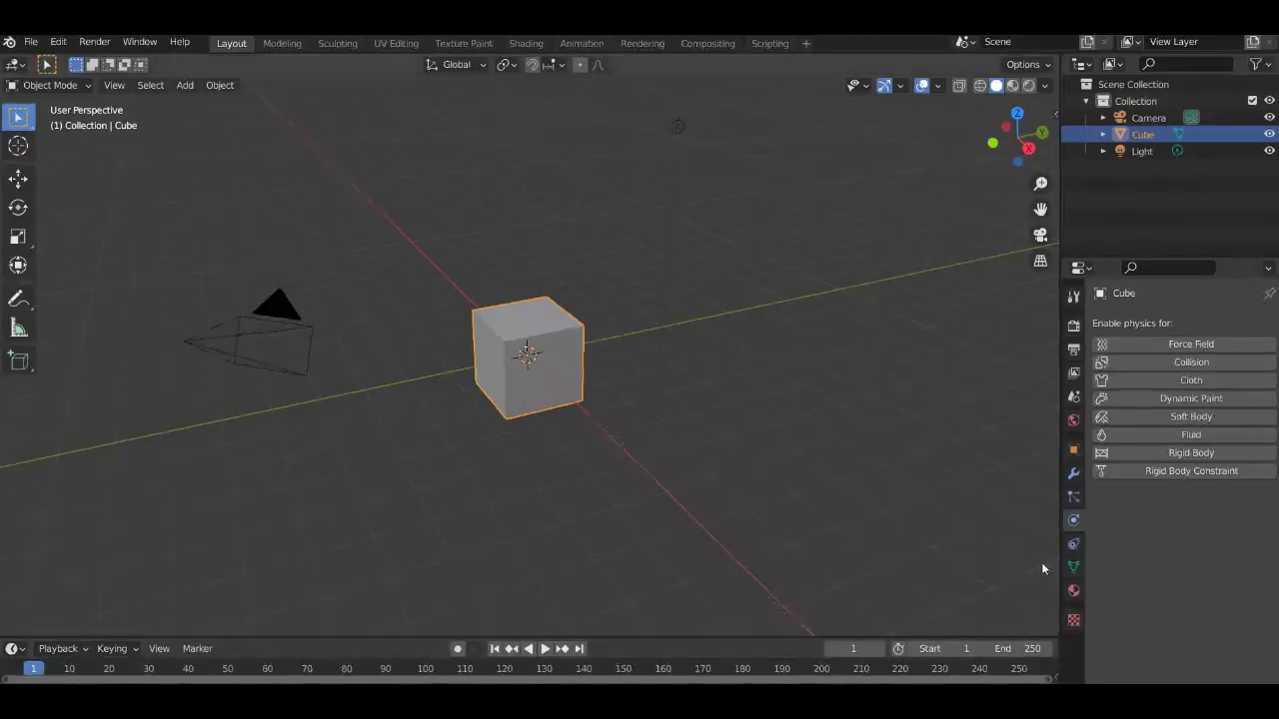
Step: Show the default cube's mesh data properties, including its vertex groups and shape keys
click(1073, 566)
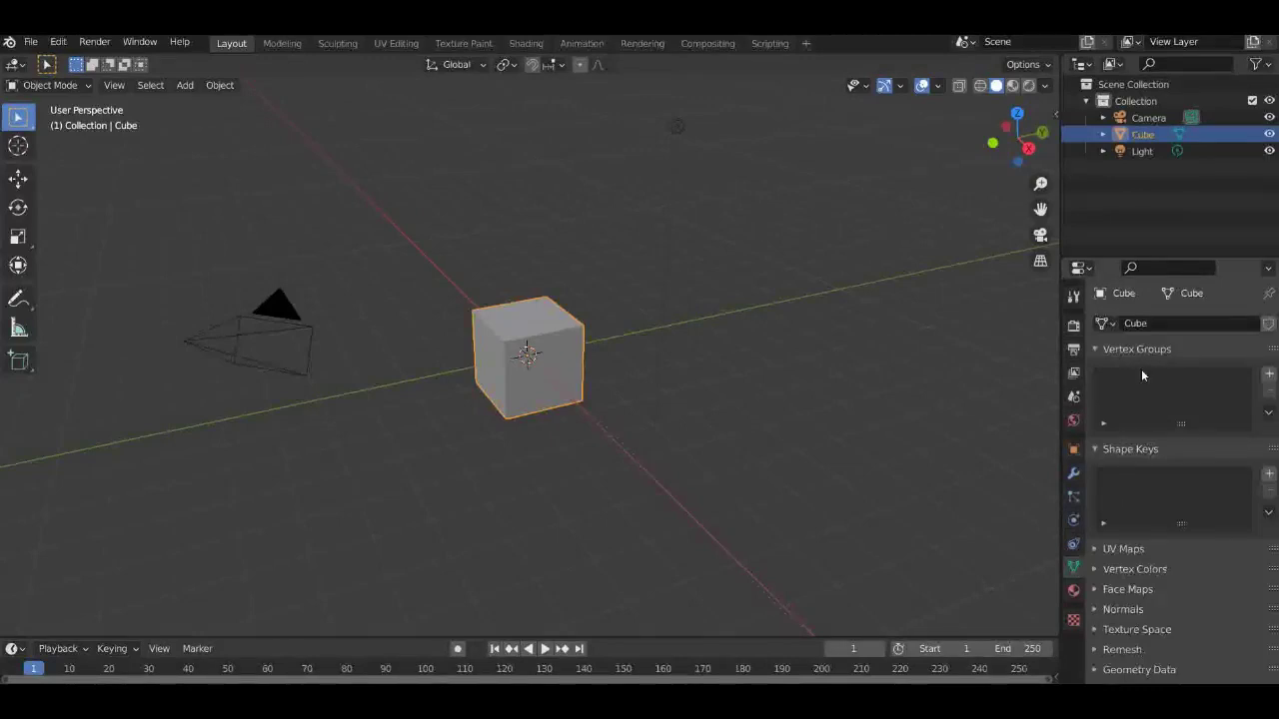
click(726, 349)
click(557, 342)
right_click(557, 342)
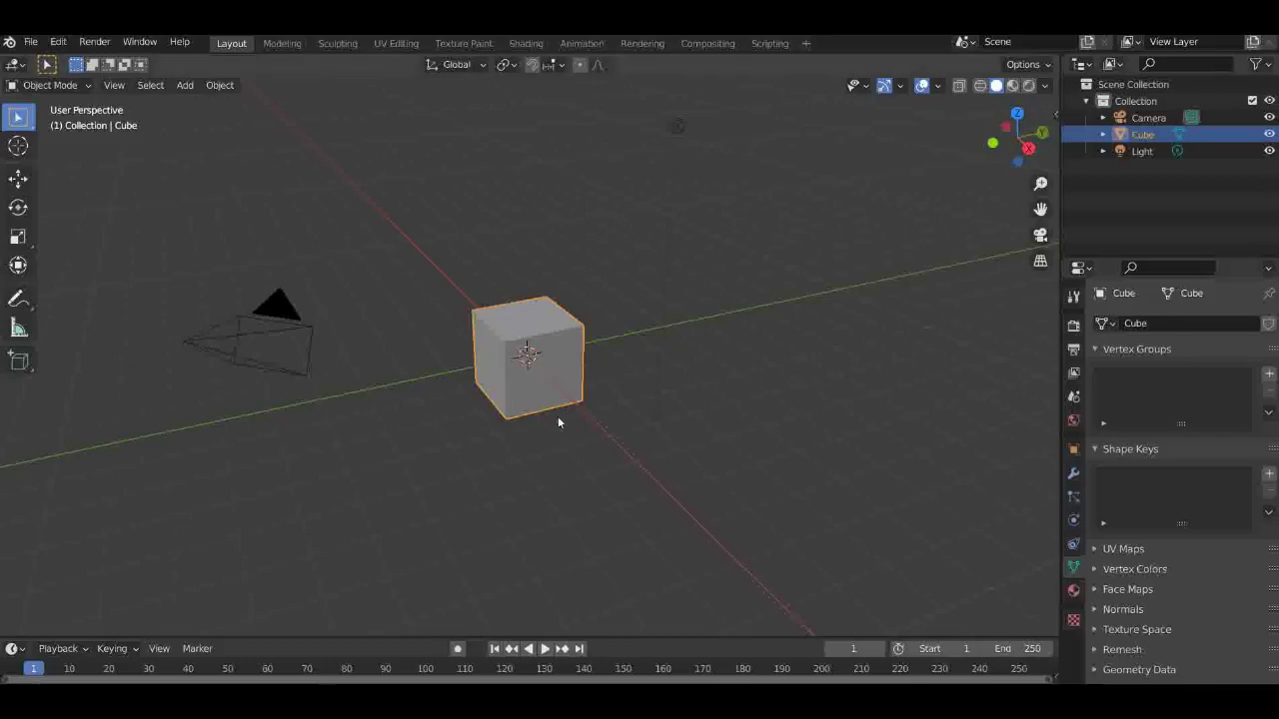
Step: Delete the default cube from the scene
right_click(539, 387)
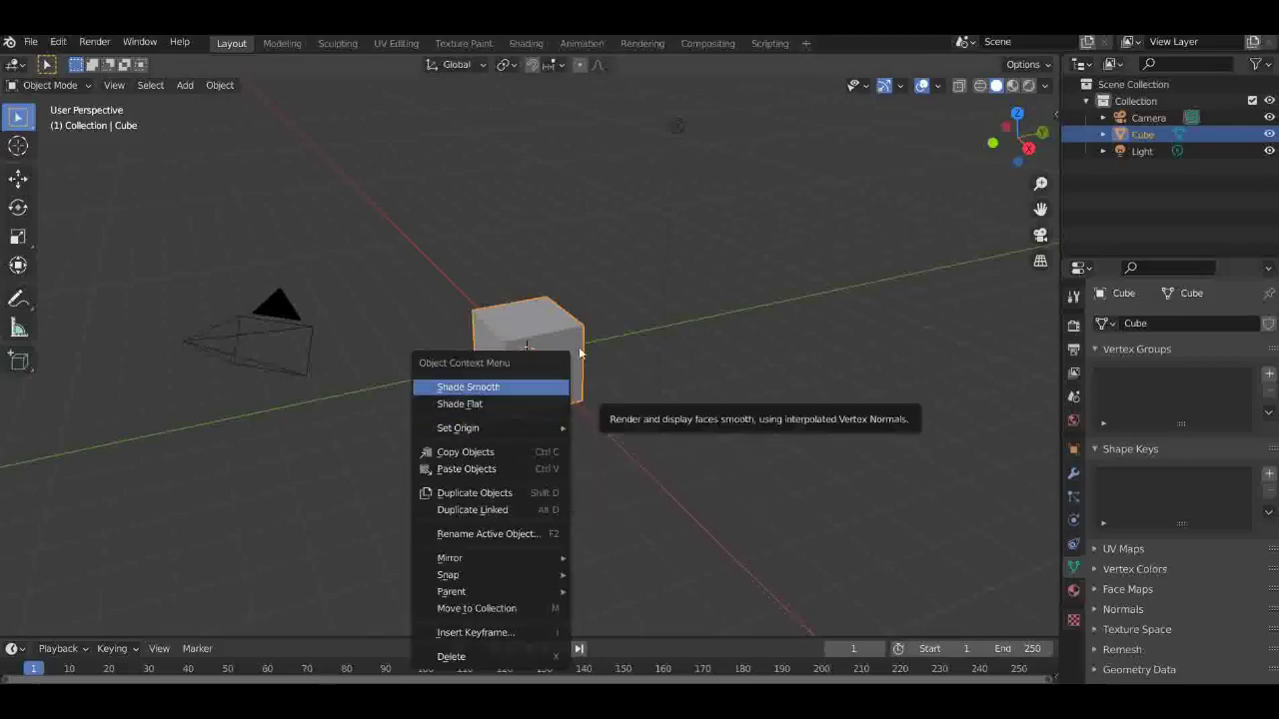
click(564, 404)
right_click(571, 364)
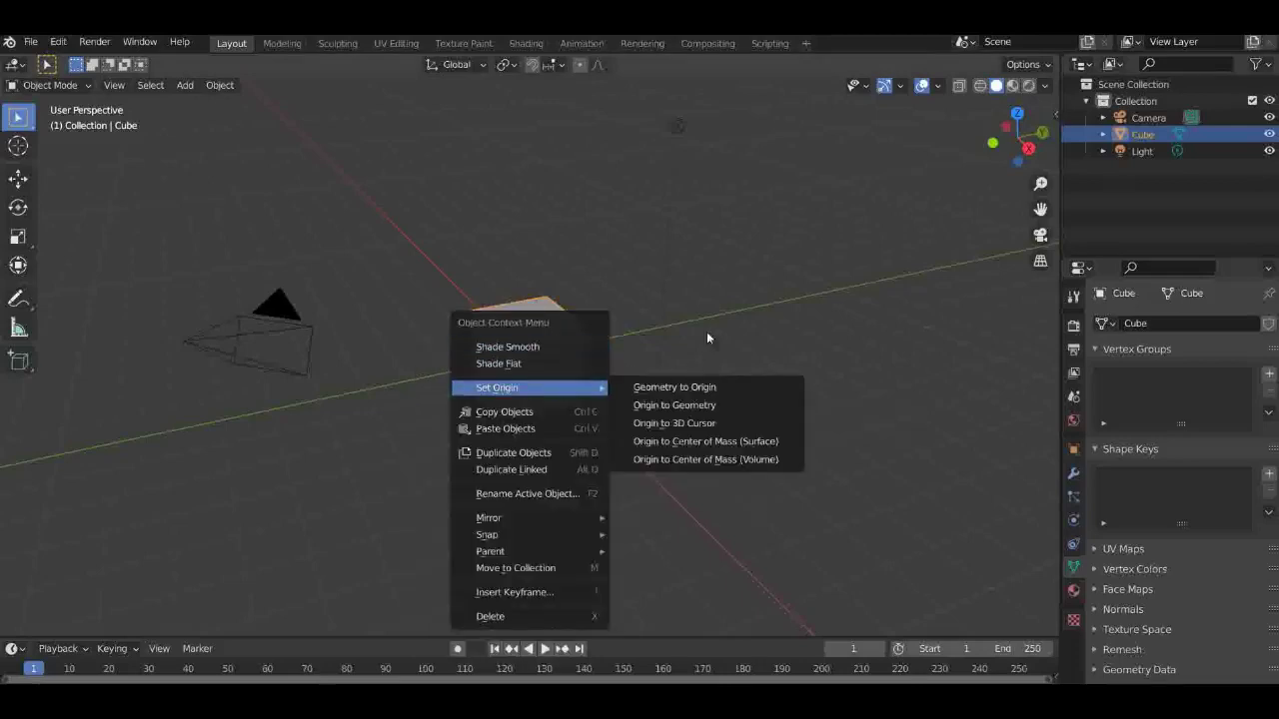
key(x)
click(571, 365)
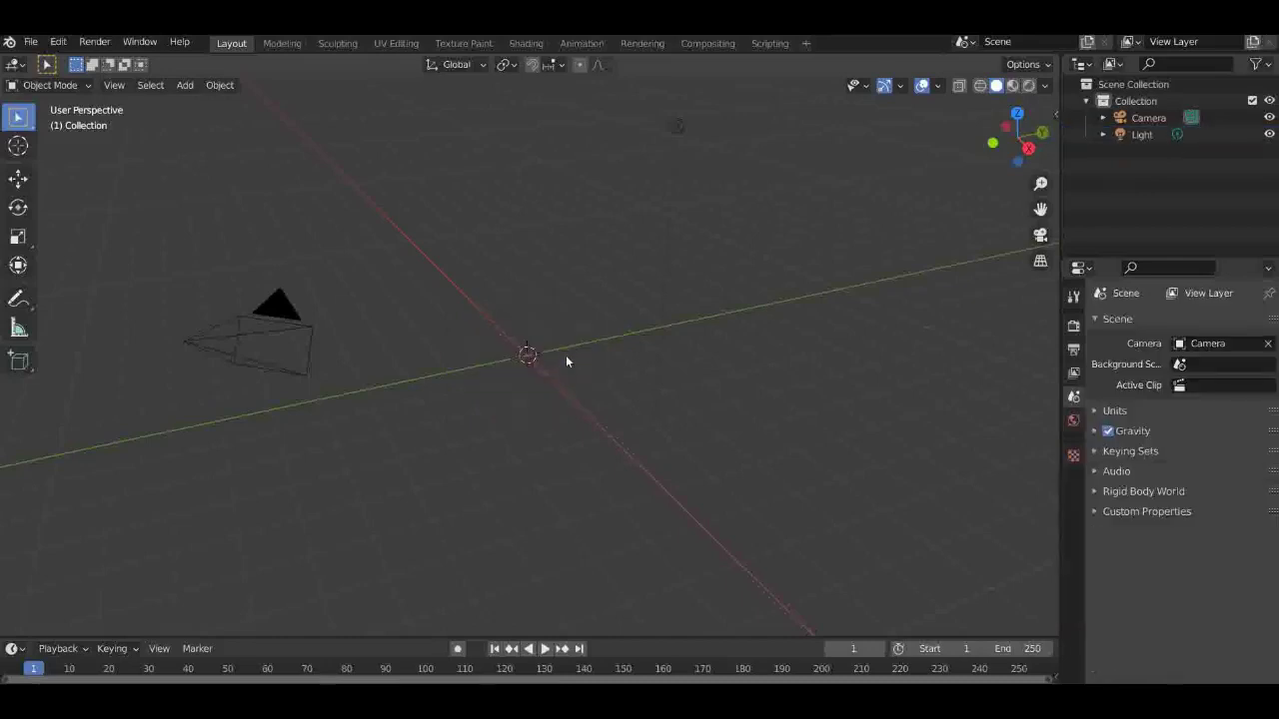
Step: Add an ico sphere mesh at the scene's origin
key(shift+a)
mouse_move(566, 357)
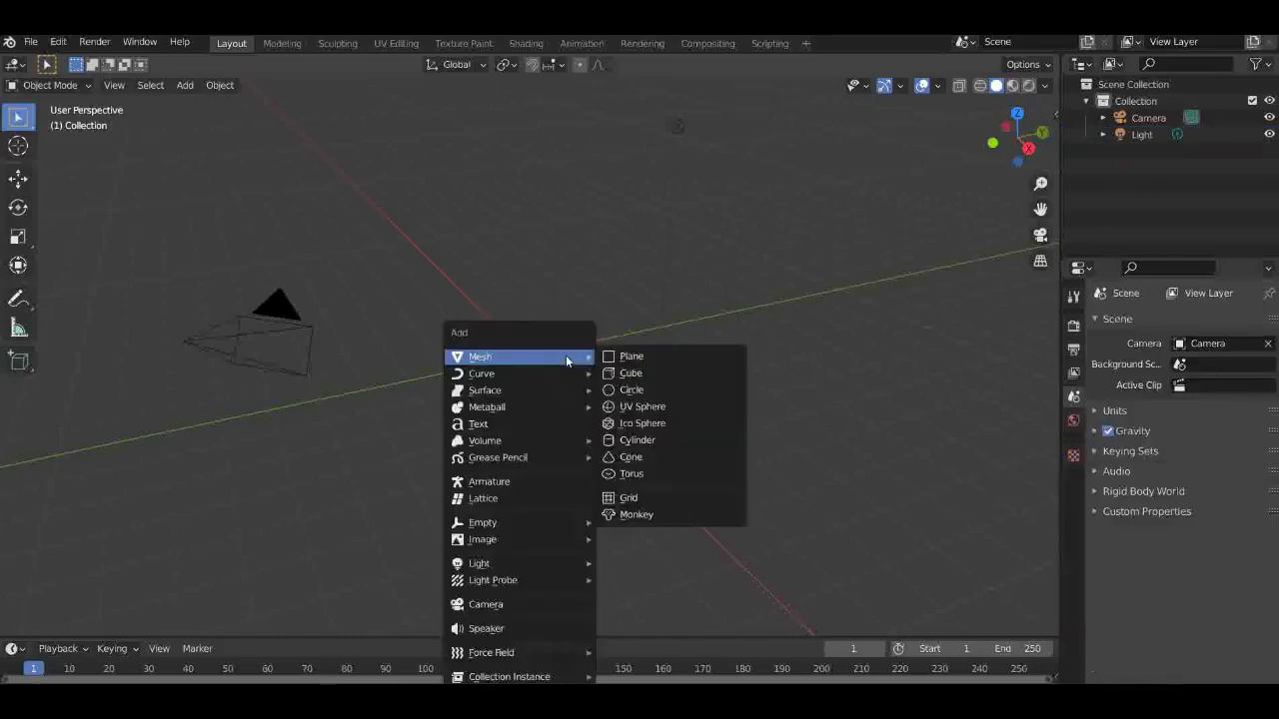
click(663, 423)
scroll(661, 423, up, 8)
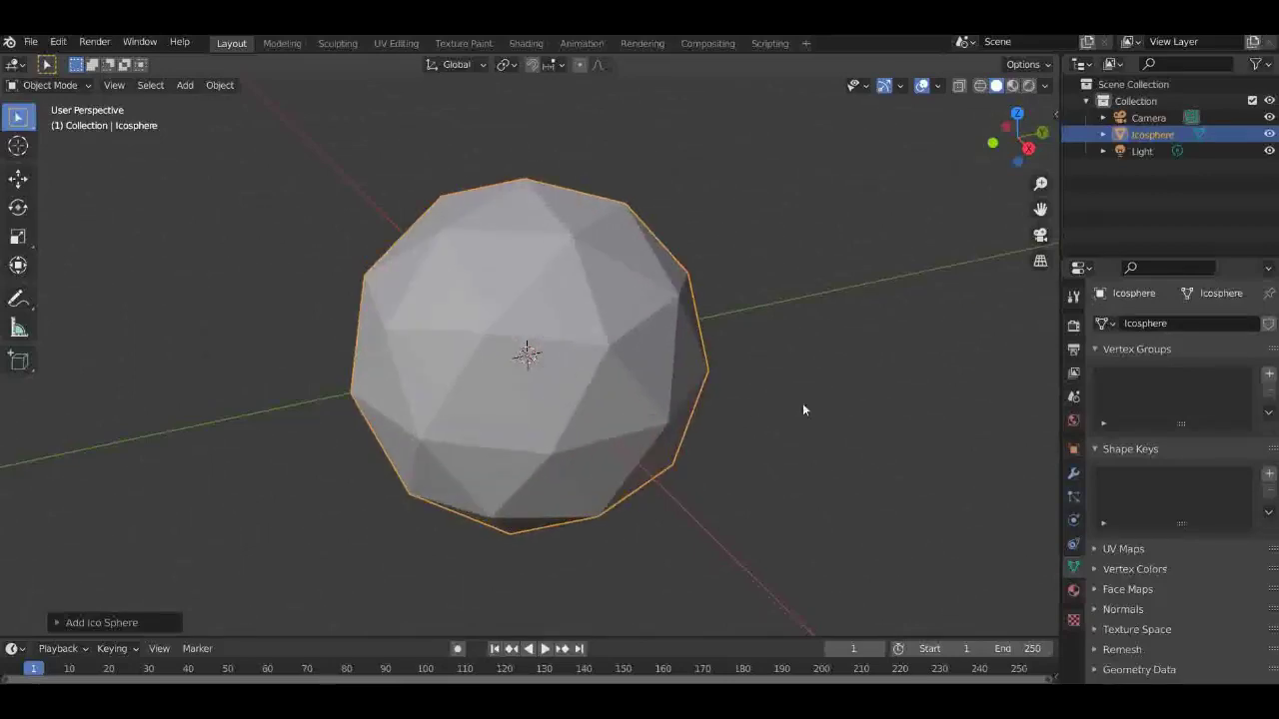
Step: Add a vertex group to the ico sphere and enter Edit Mode in the top view
click(1269, 373)
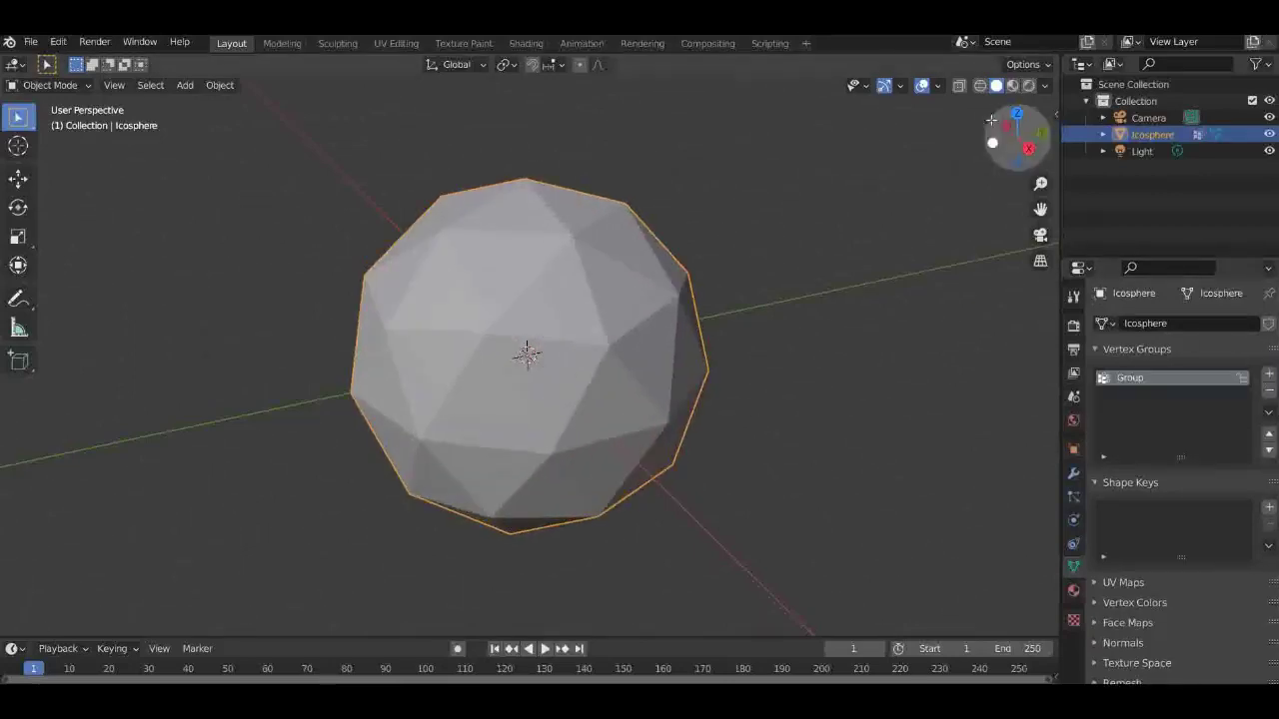
click(1018, 116)
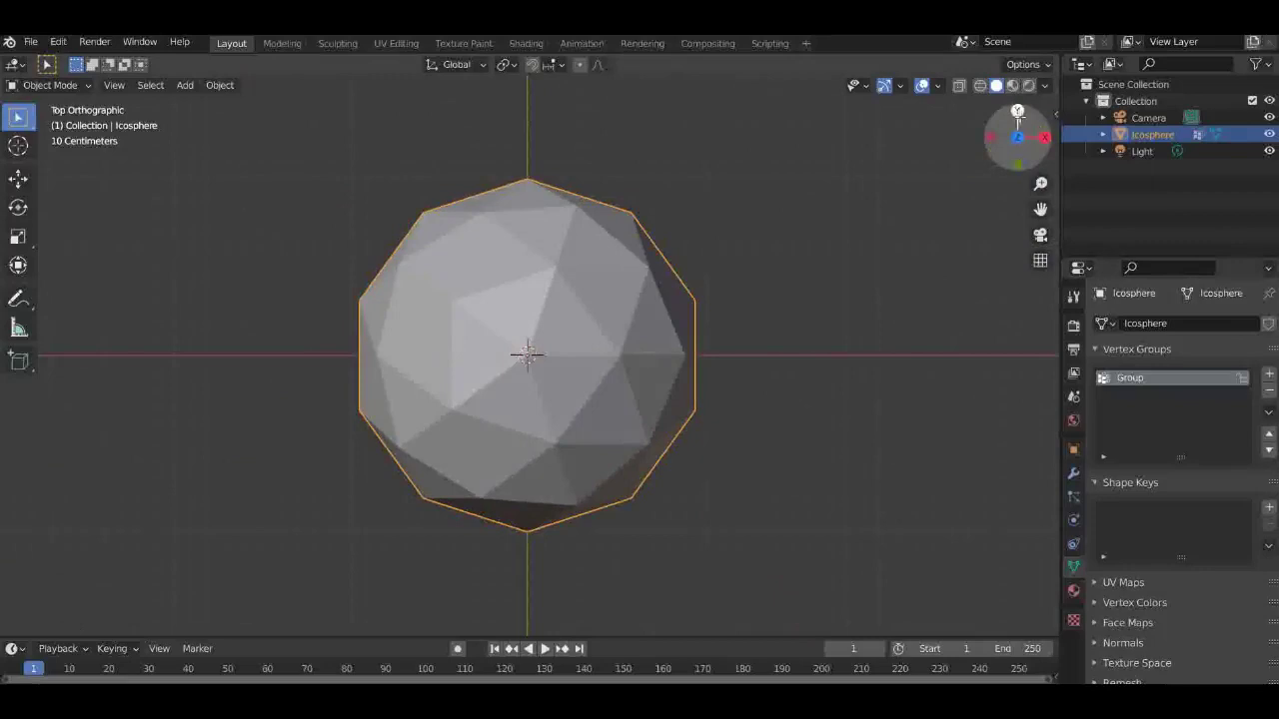
key(Tab)
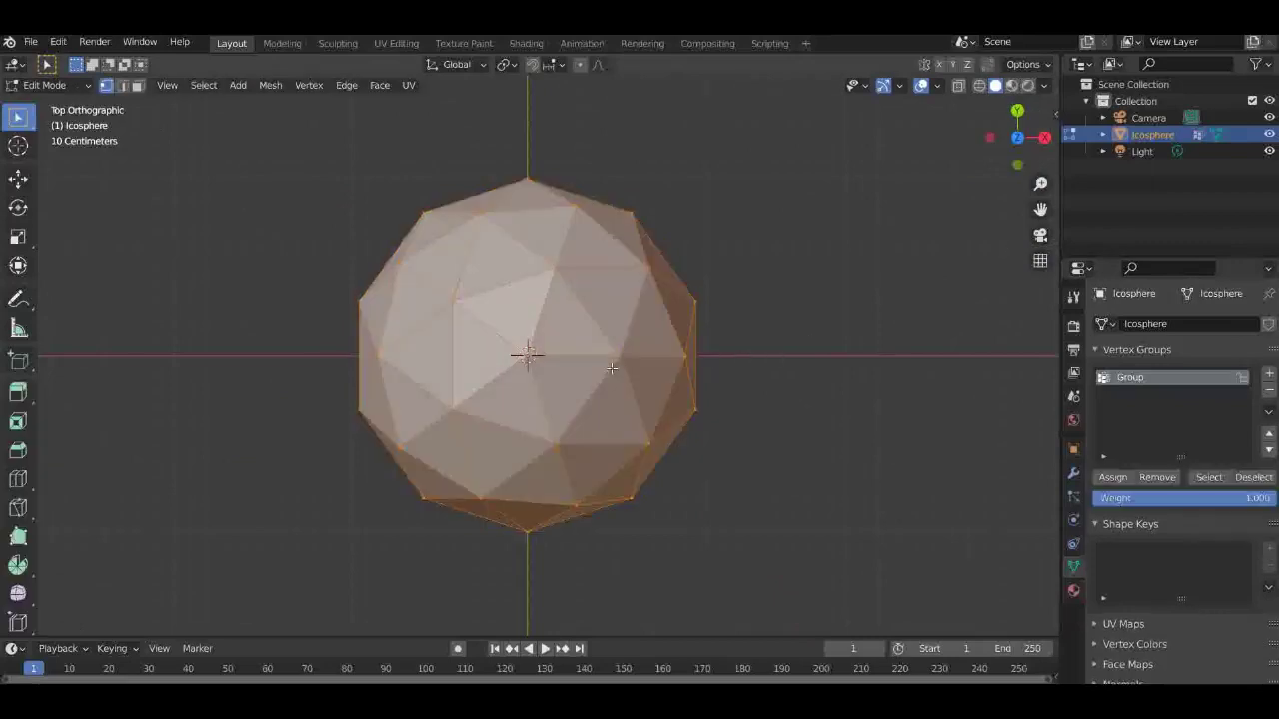
scroll(838, 378, down, 2)
drag(1016, 157, 593, 406)
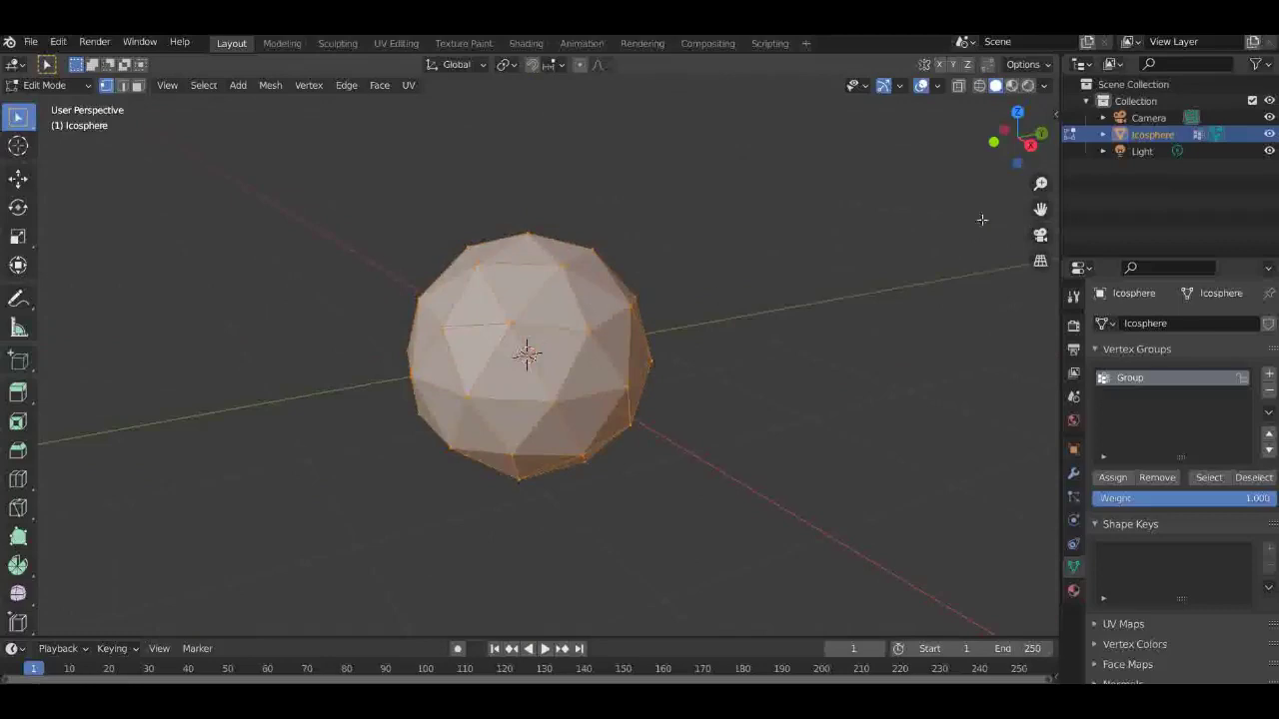
mouse_move(1027, 136)
mouse_down()
mouse_move(969, 164)
mouse_move(1041, 148)
mouse_up()
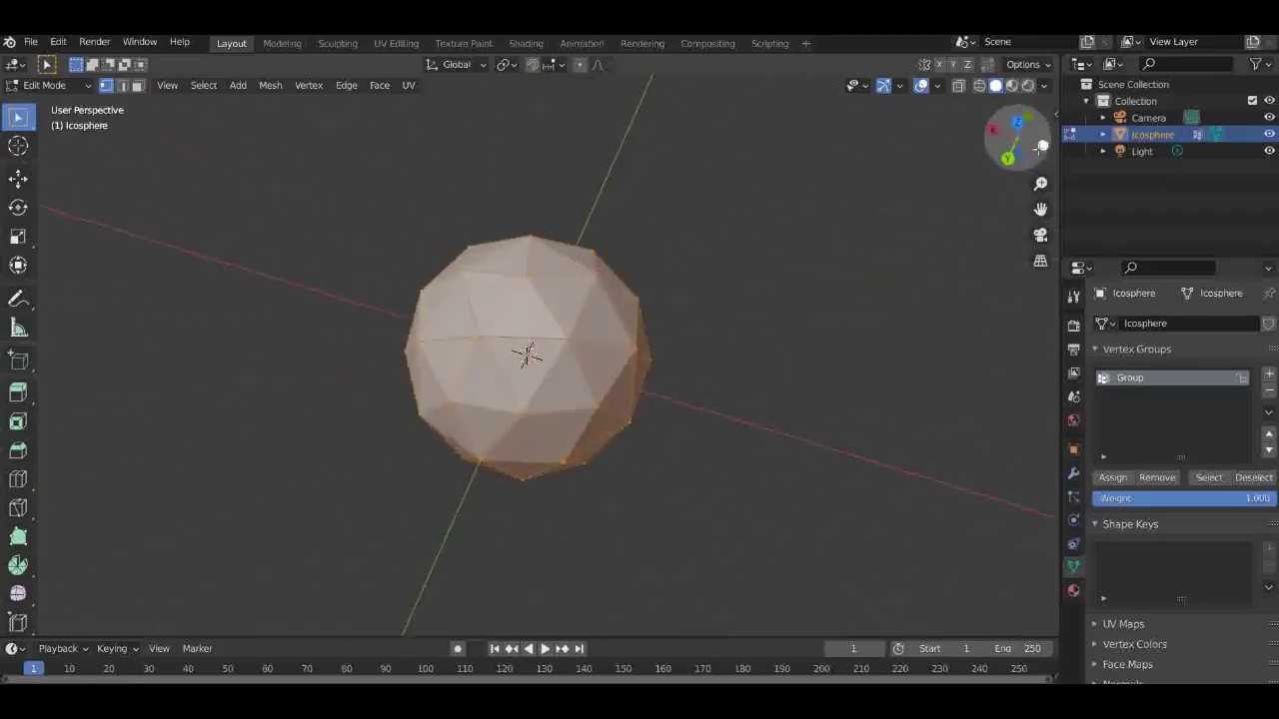
click(1017, 122)
scroll(567, 265, up, 1)
scroll(567, 265, up, 4)
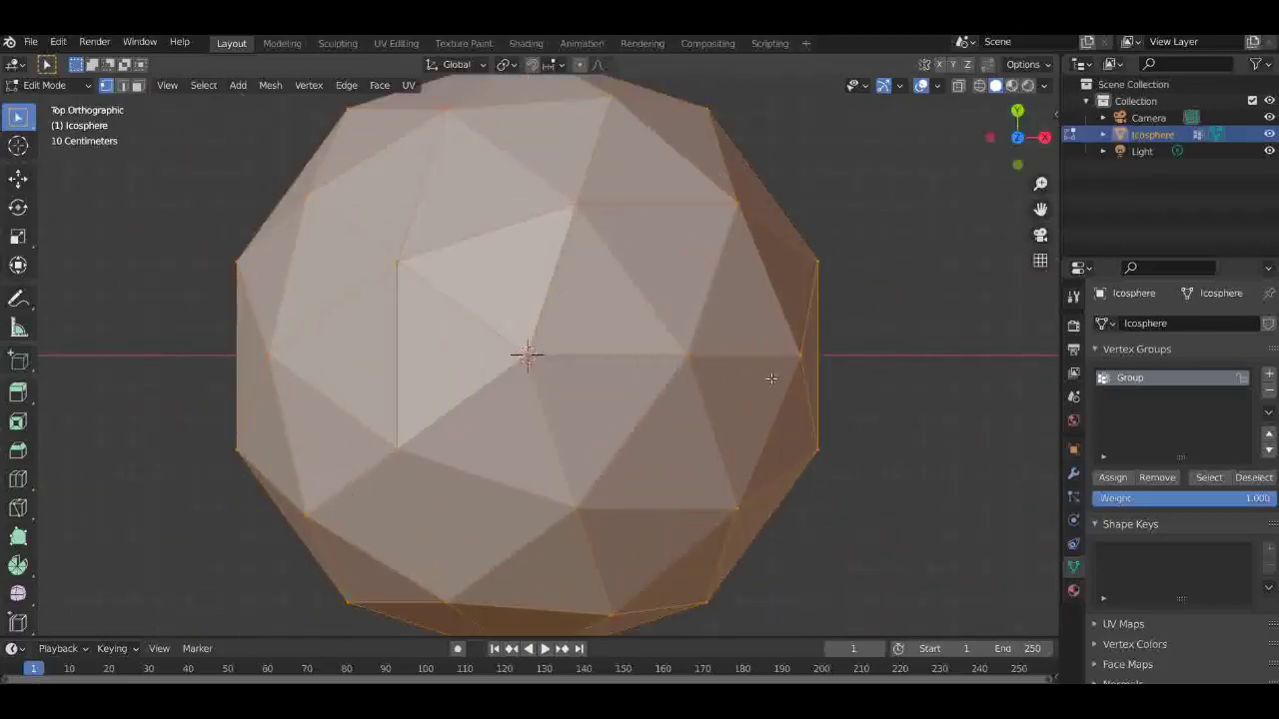
click(733, 248)
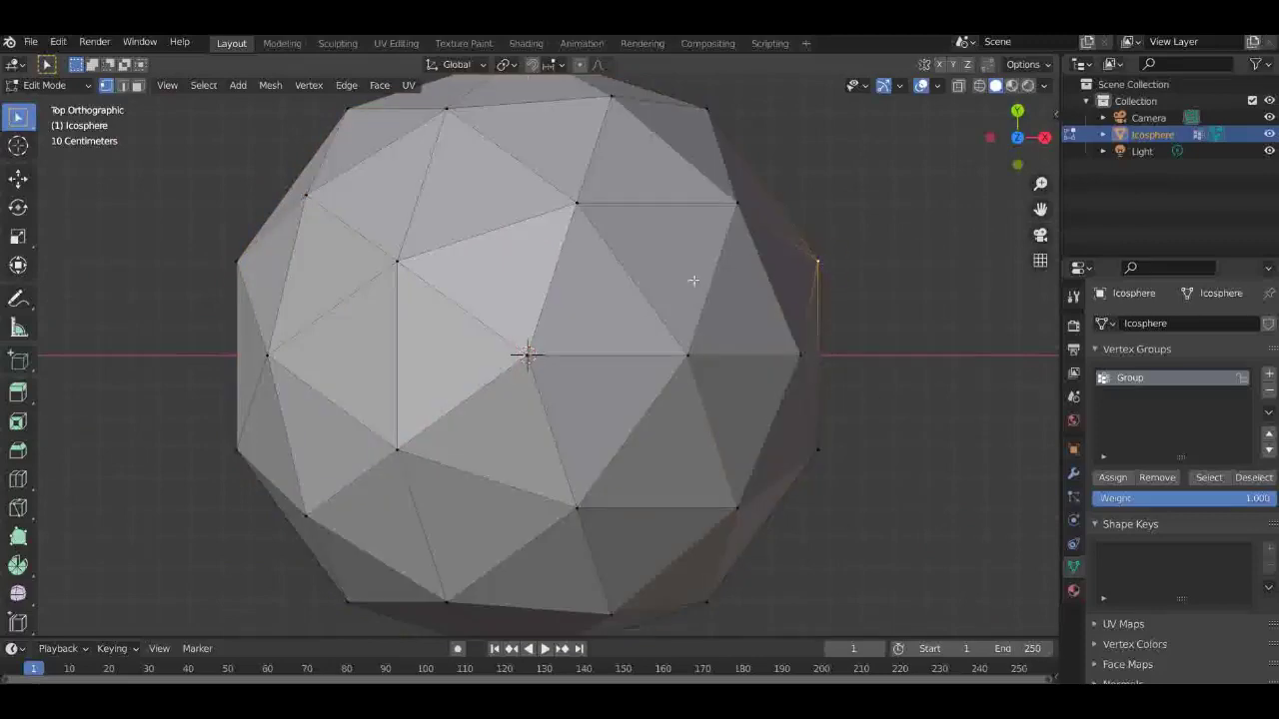
click(919, 283)
key(a)
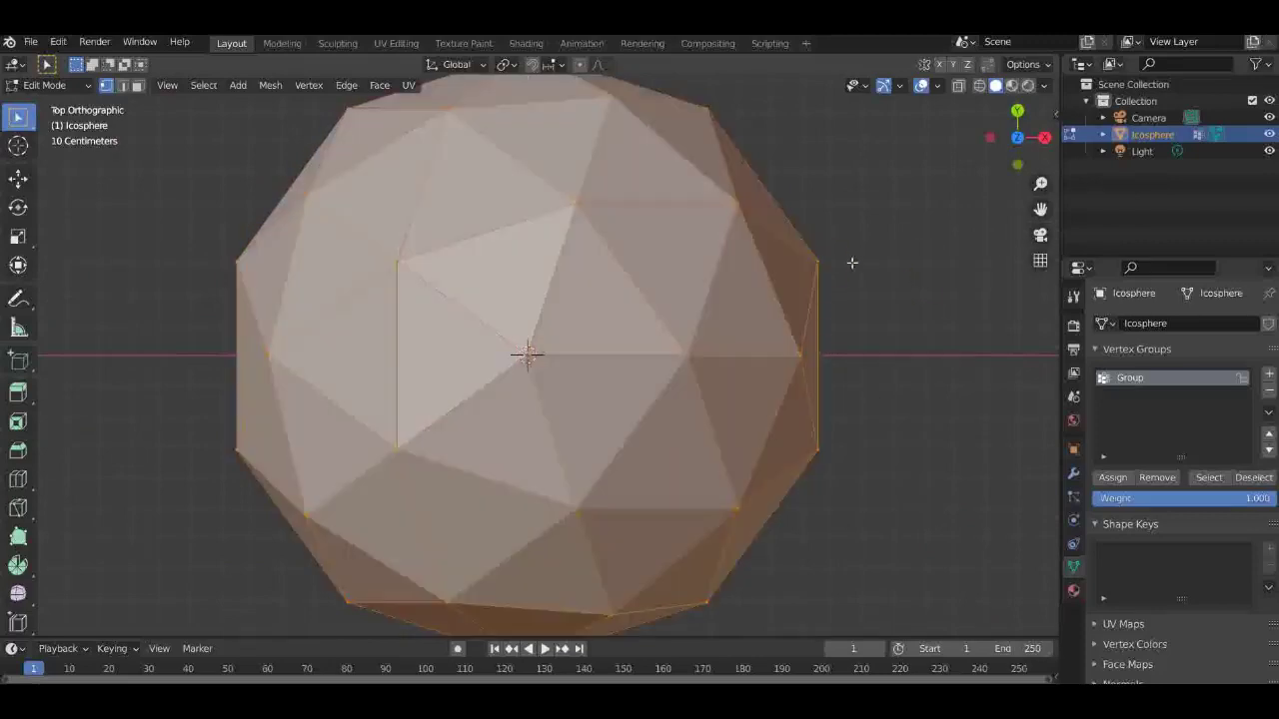
scroll(839, 320, down, 3)
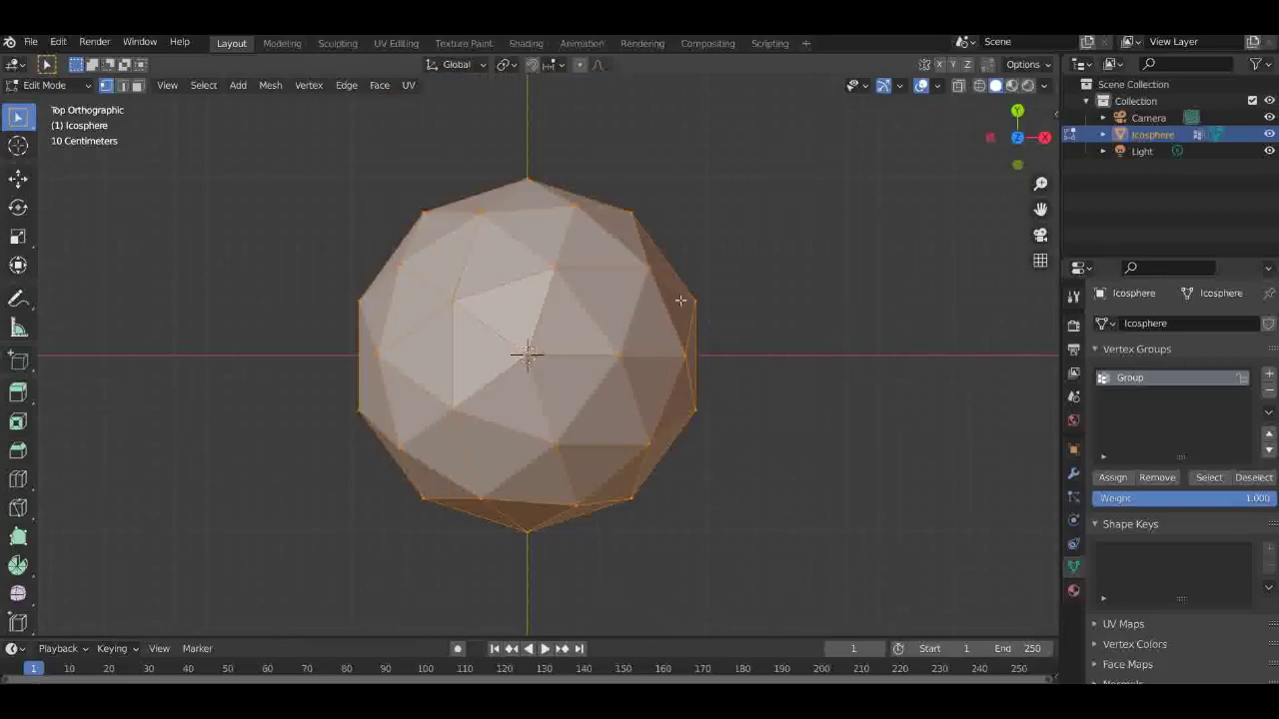
Step: With X-ray enabled, assign the vertices of the sphere's positive-X half, including the centre line, to the first vertex group
click(958, 86)
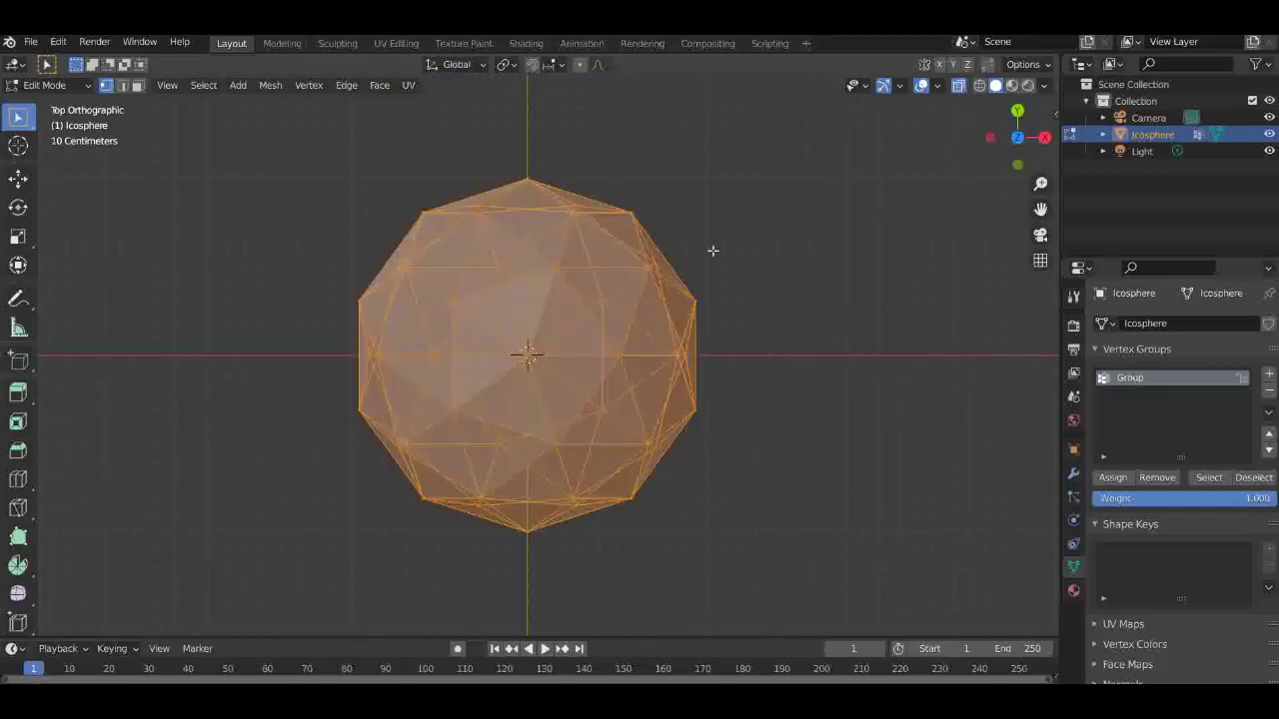
drag(505, 165, 749, 596)
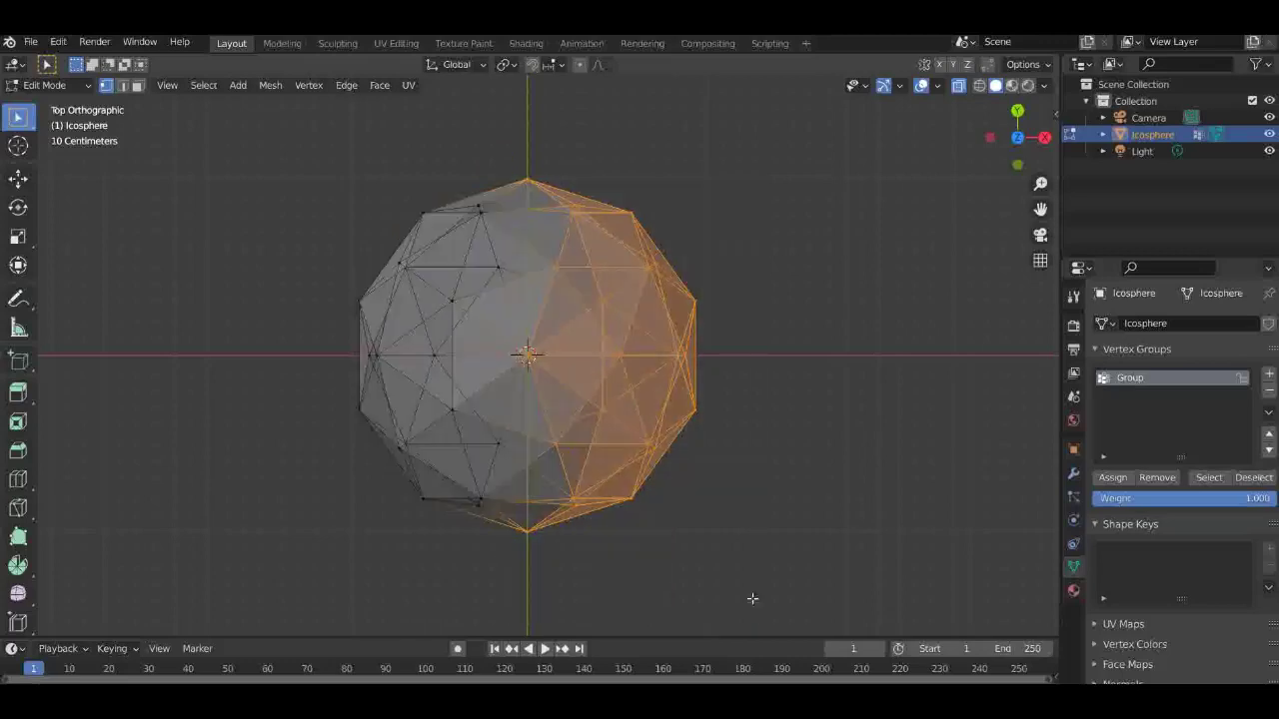
mouse_move(1011, 148)
mouse_down()
mouse_move(1013, 80)
mouse_move(1020, 130)
mouse_up()
click(1018, 114)
click(1205, 477)
click(1110, 477)
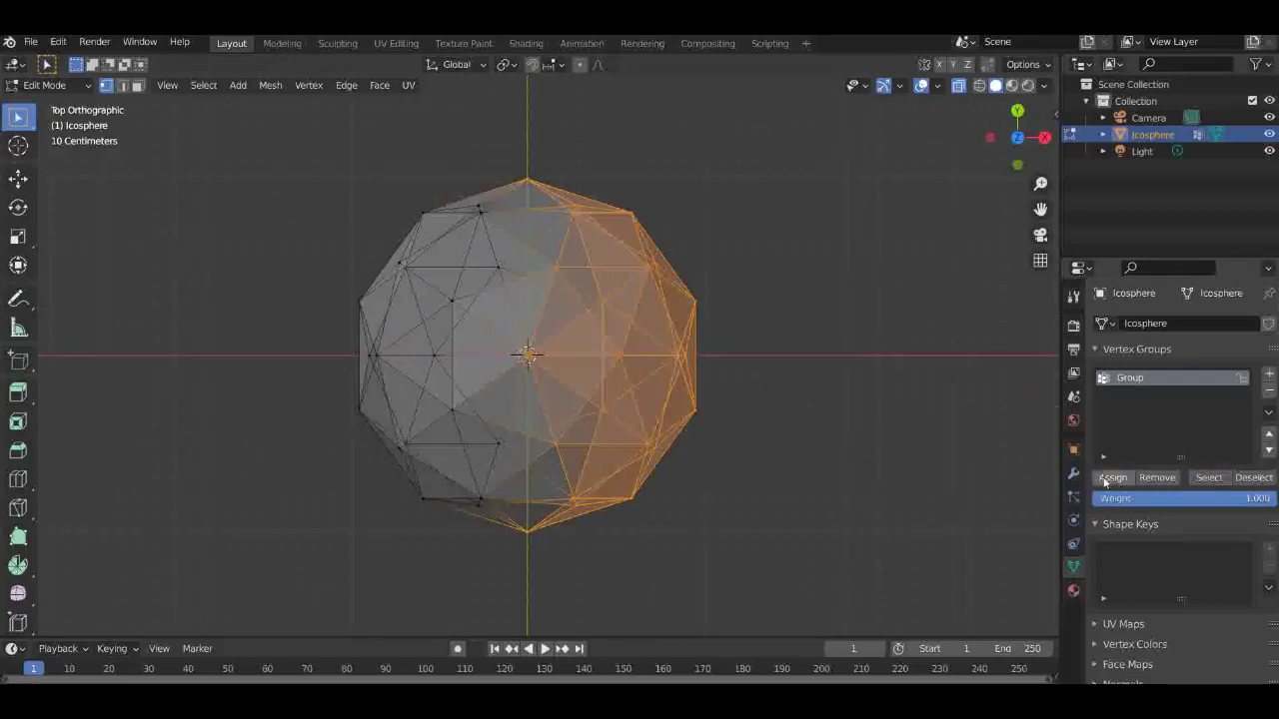
Step: Select only the vertices outside the first group and create a second vertex group for them
click(848, 523)
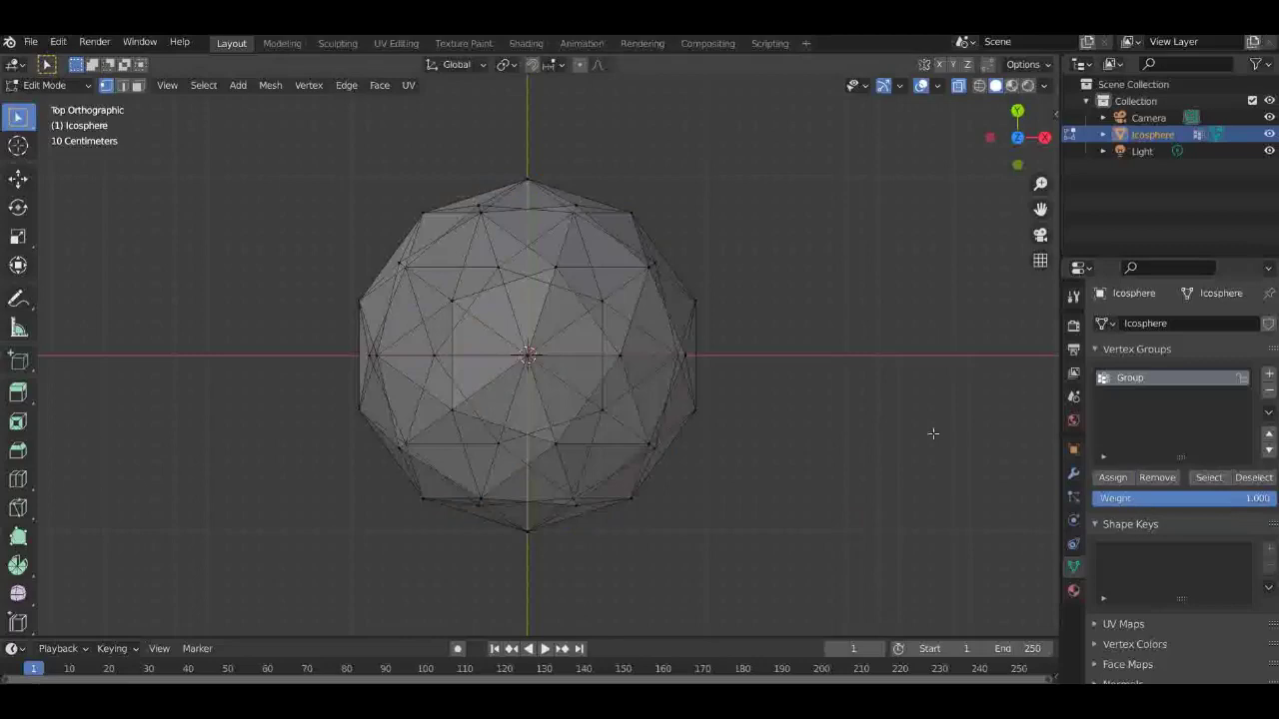
key(a)
click(1251, 478)
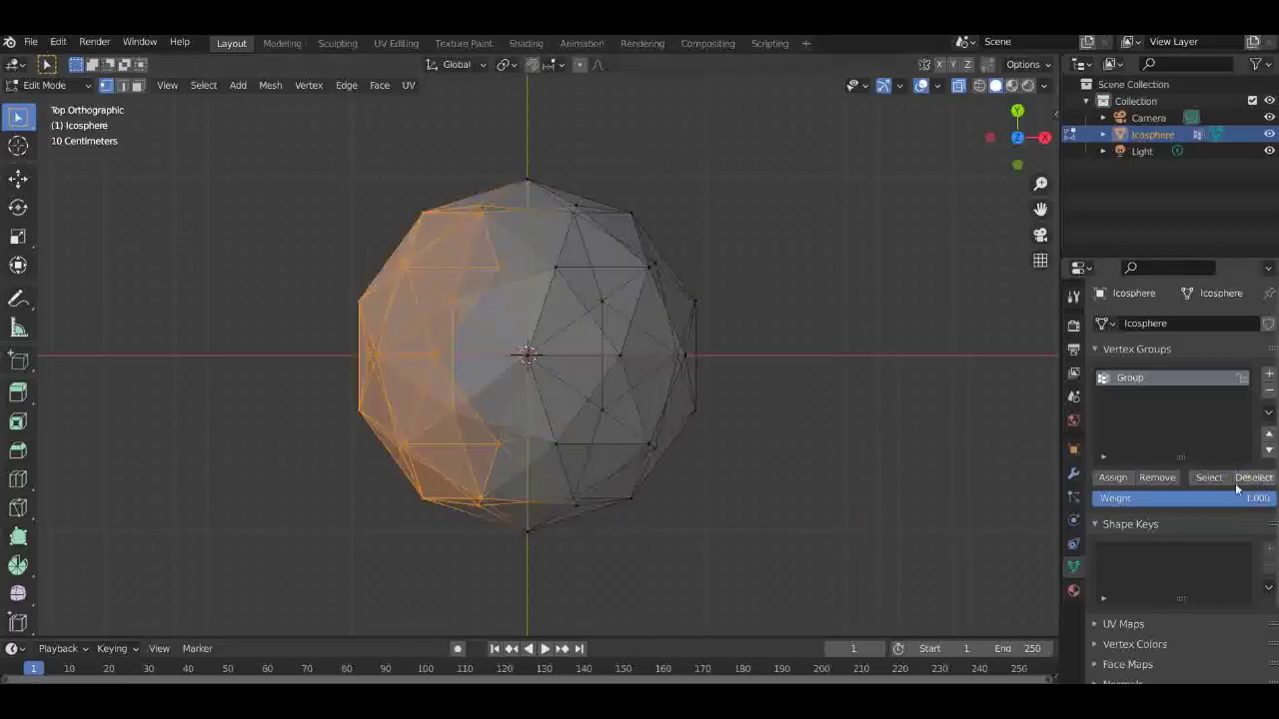
click(1269, 375)
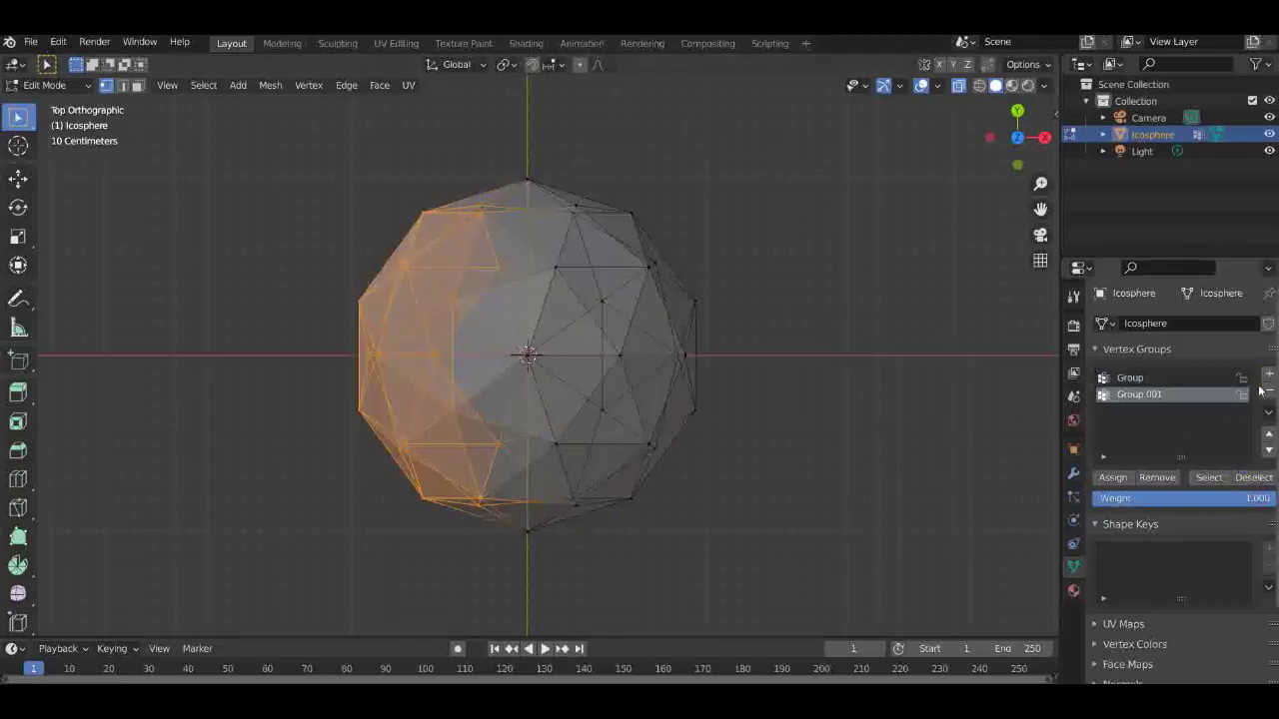
Step: Check both vertex groups by selecting the vertices each one holds, and clear the selection
click(931, 476)
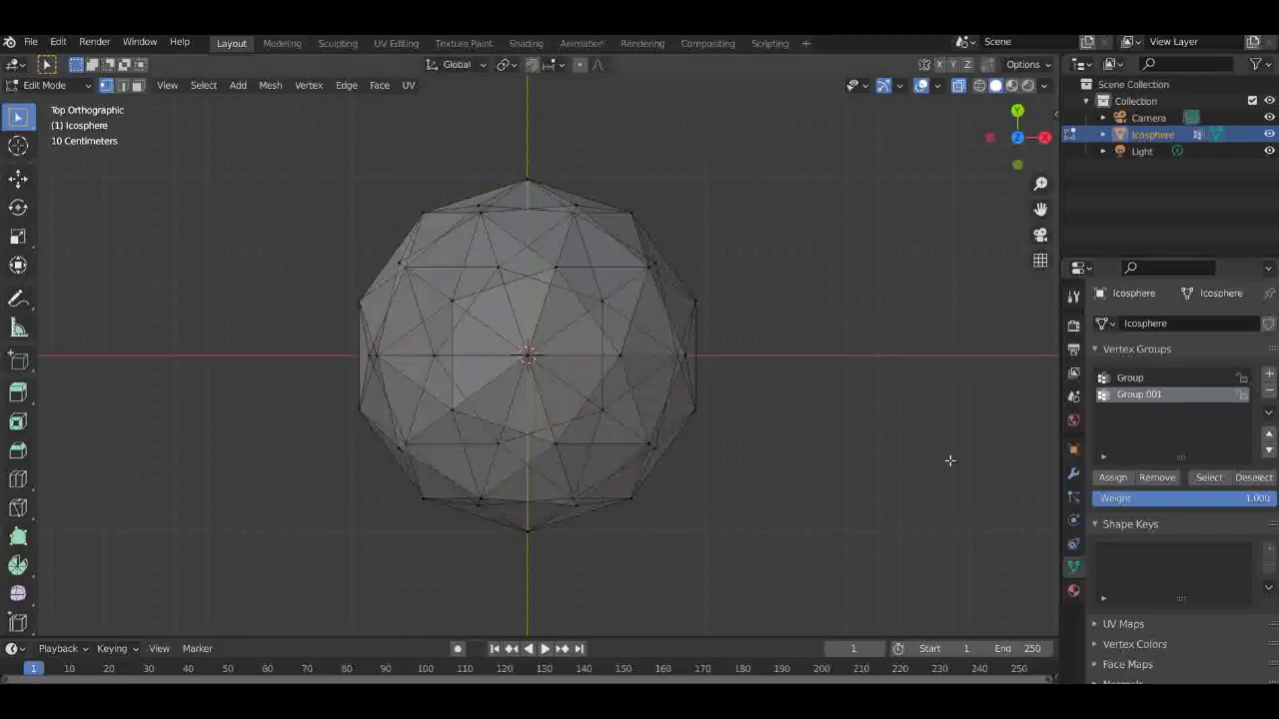
click(1211, 477)
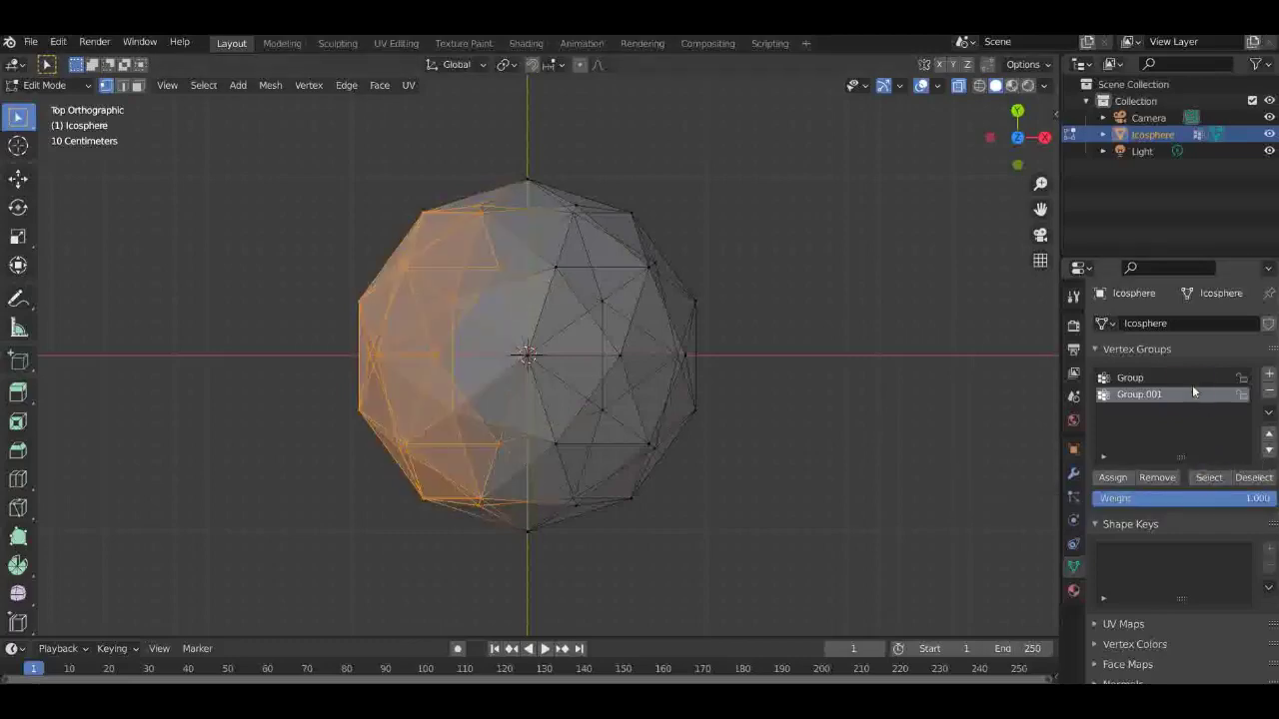
click(1193, 378)
click(1209, 477)
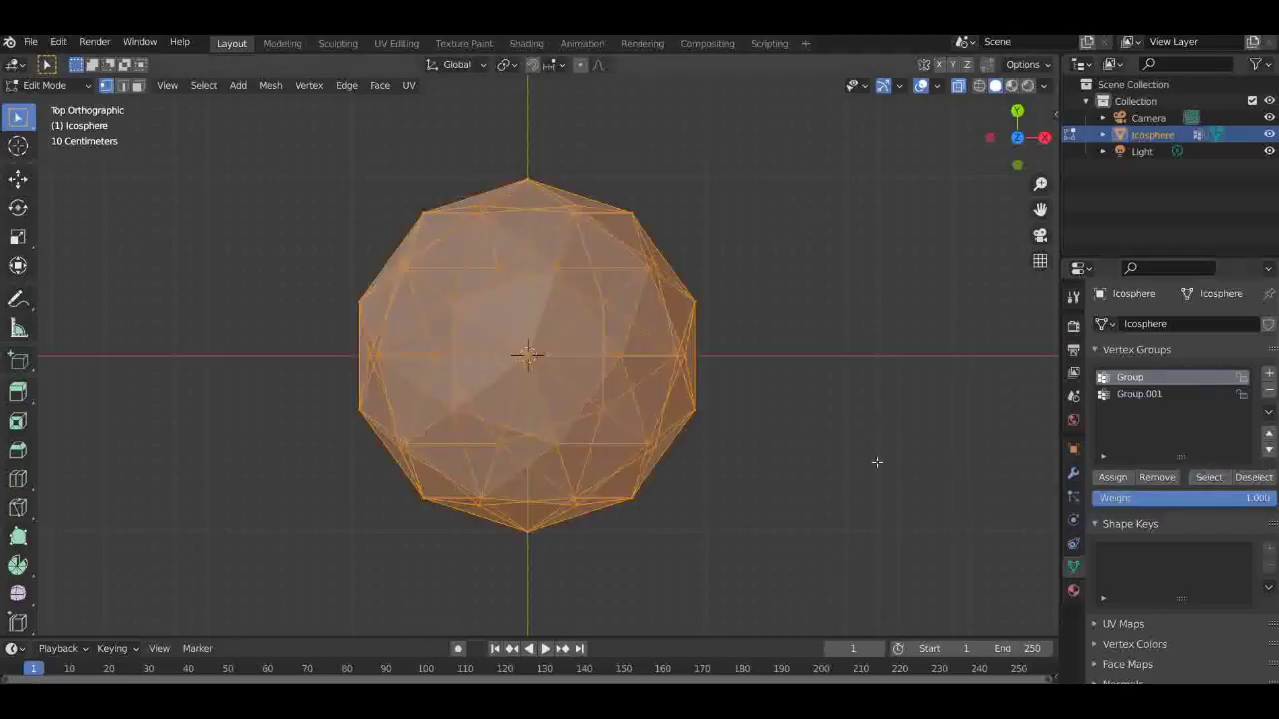
click(878, 462)
drag(1017, 137, 972, 55)
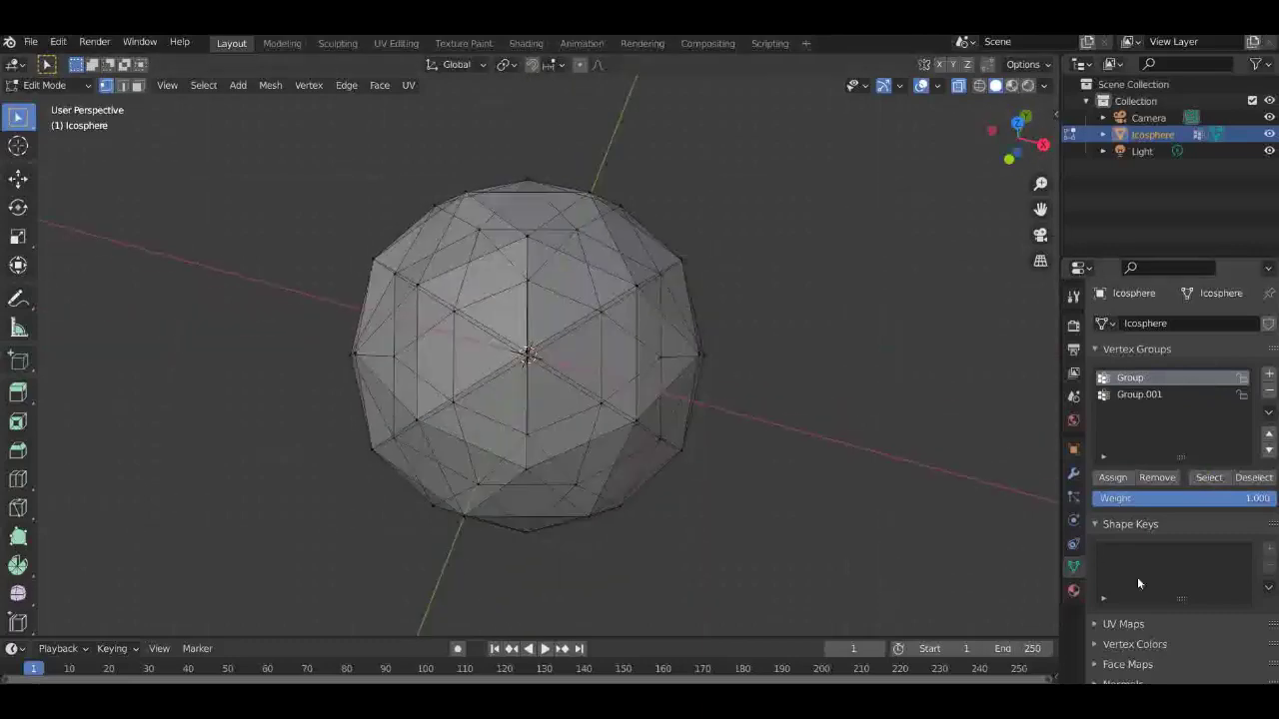
scroll(1149, 581, down, 3)
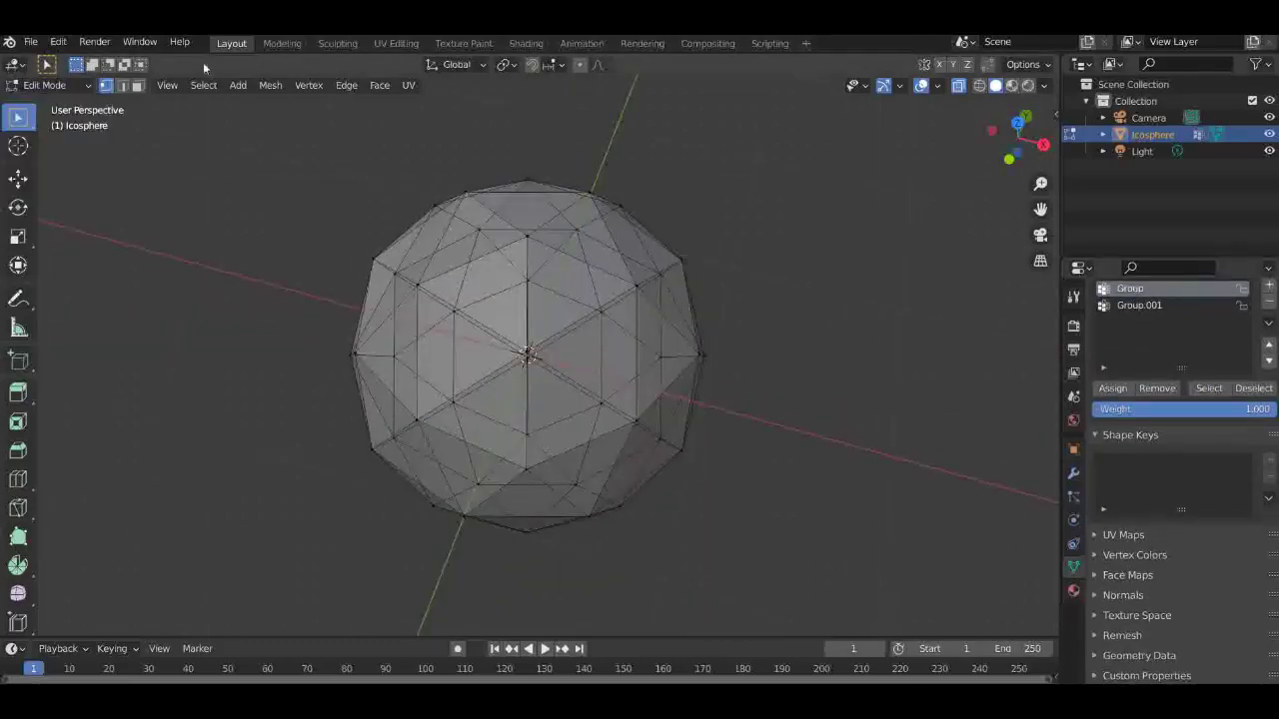
Step: View the whole ico sphere's UV layout in the UV Editing workspace and return to the Layout workspace
click(396, 43)
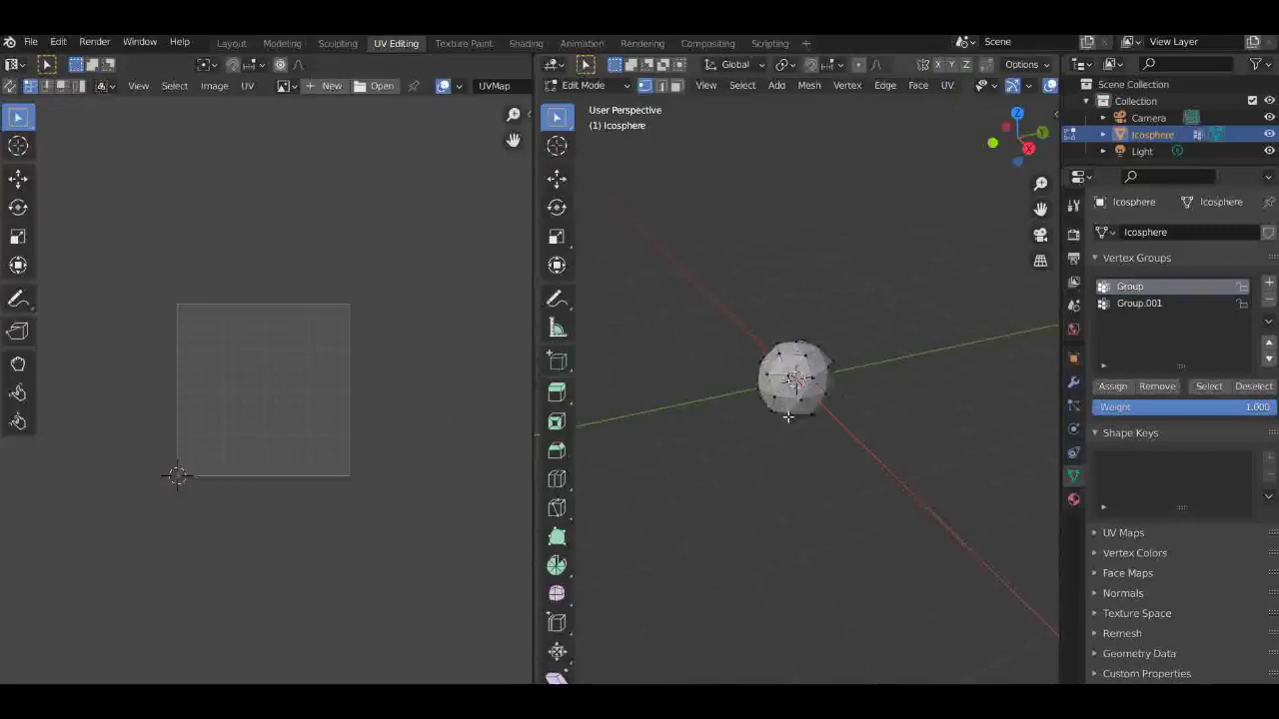
scroll(789, 418, up, 5)
drag(639, 214, 955, 591)
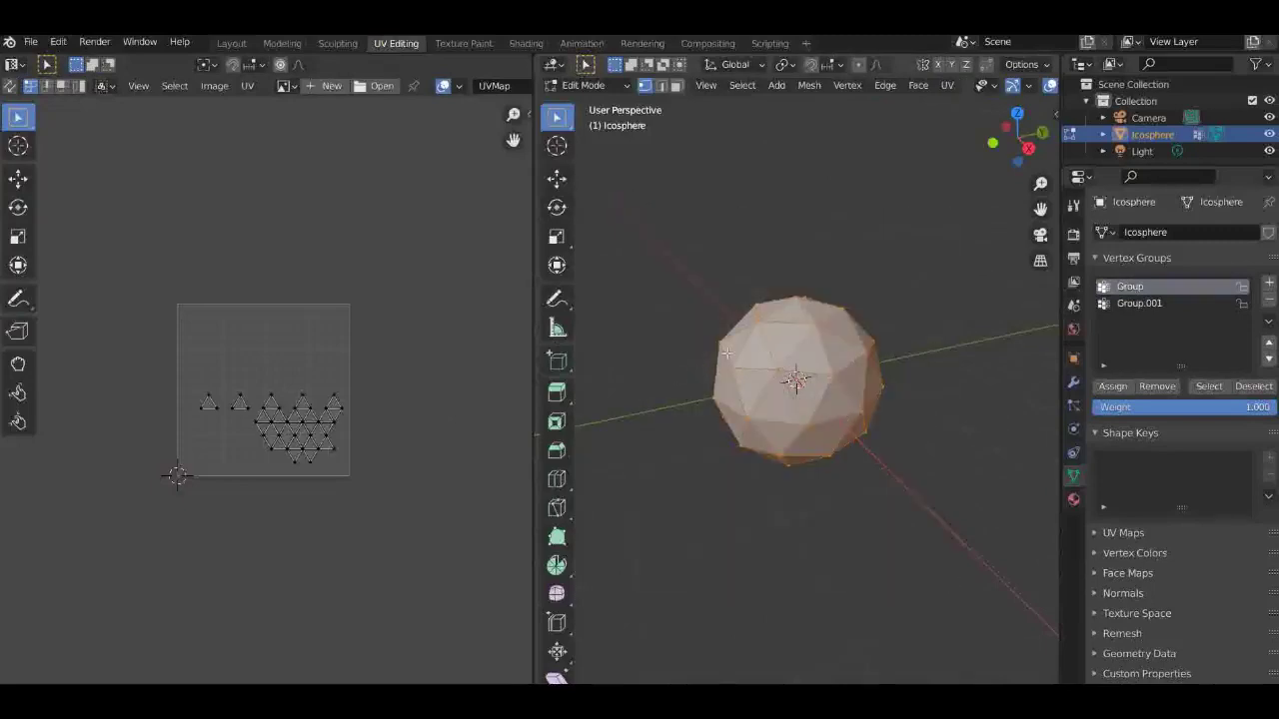
click(238, 44)
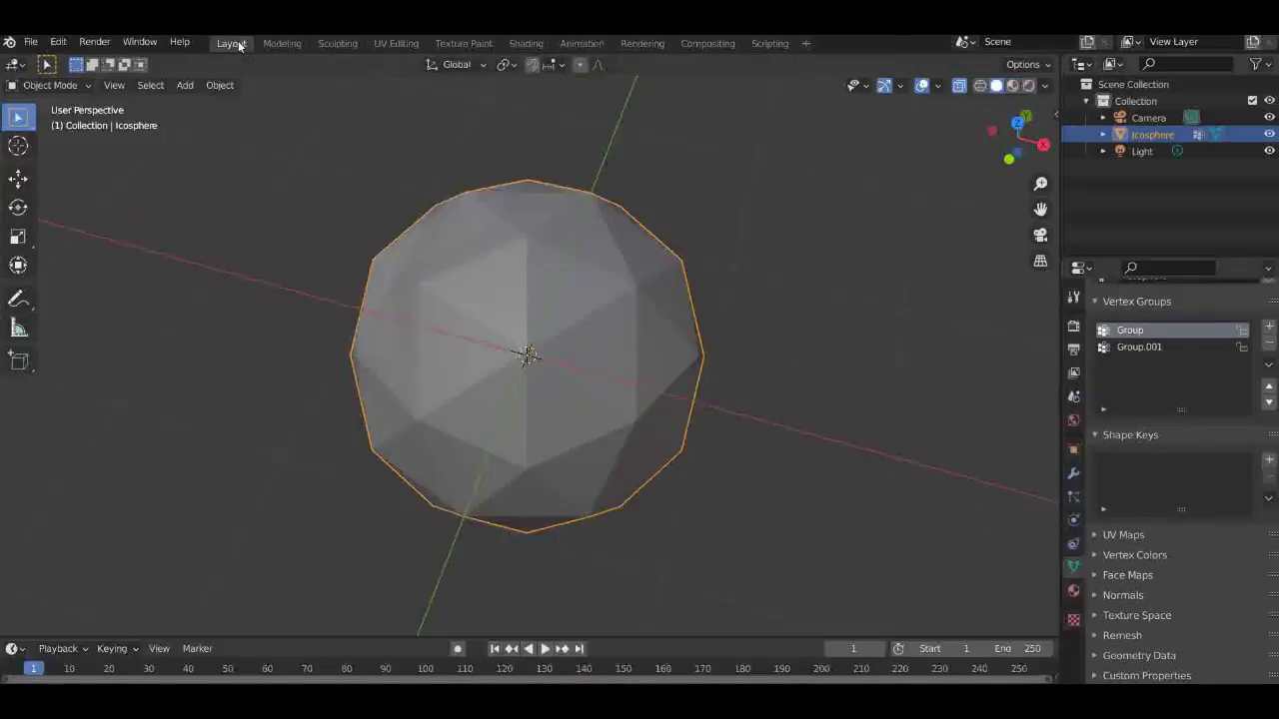
Step: Switch the ico sphere to Vertex Paint mode and display the viewport with rendered shading
click(50, 85)
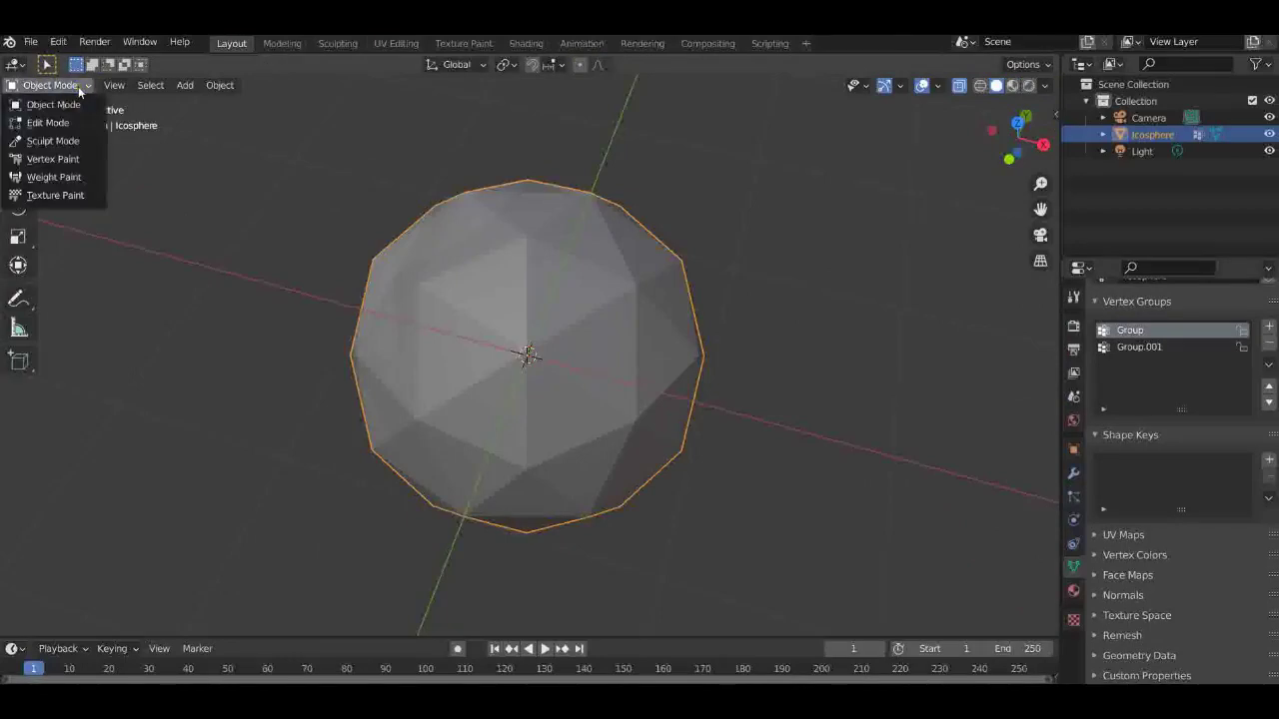
click(70, 160)
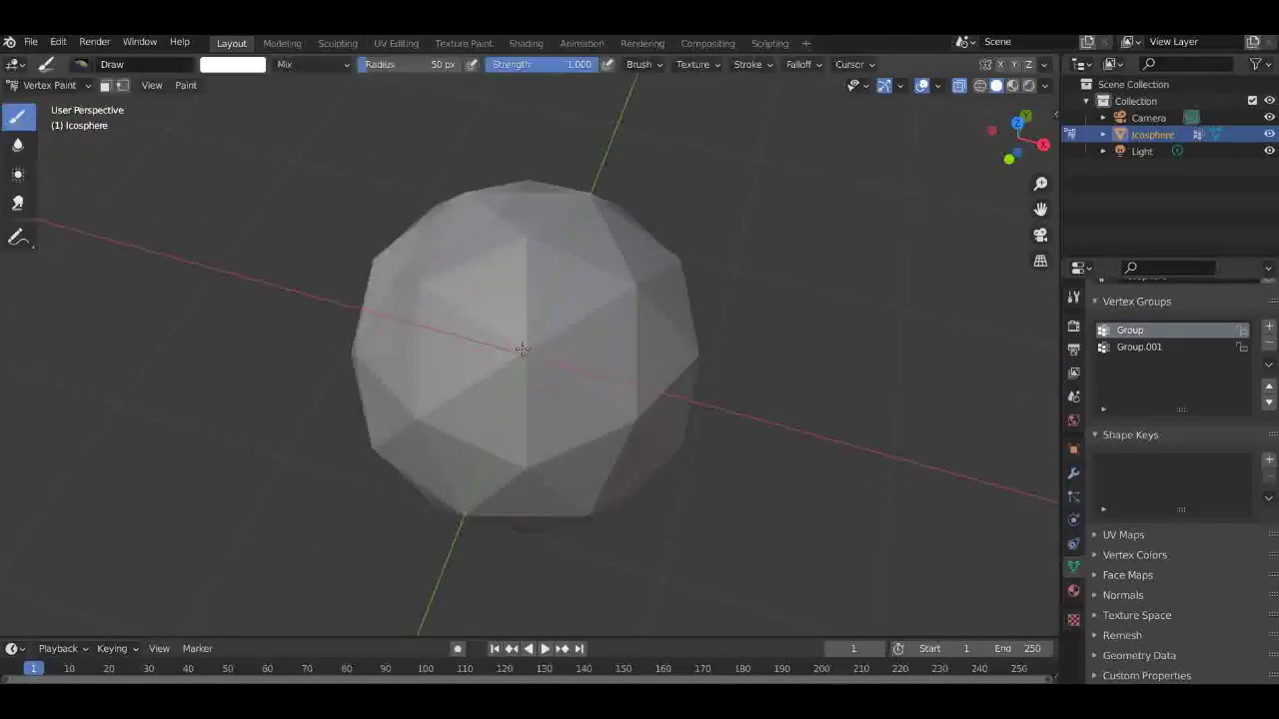
click(1029, 84)
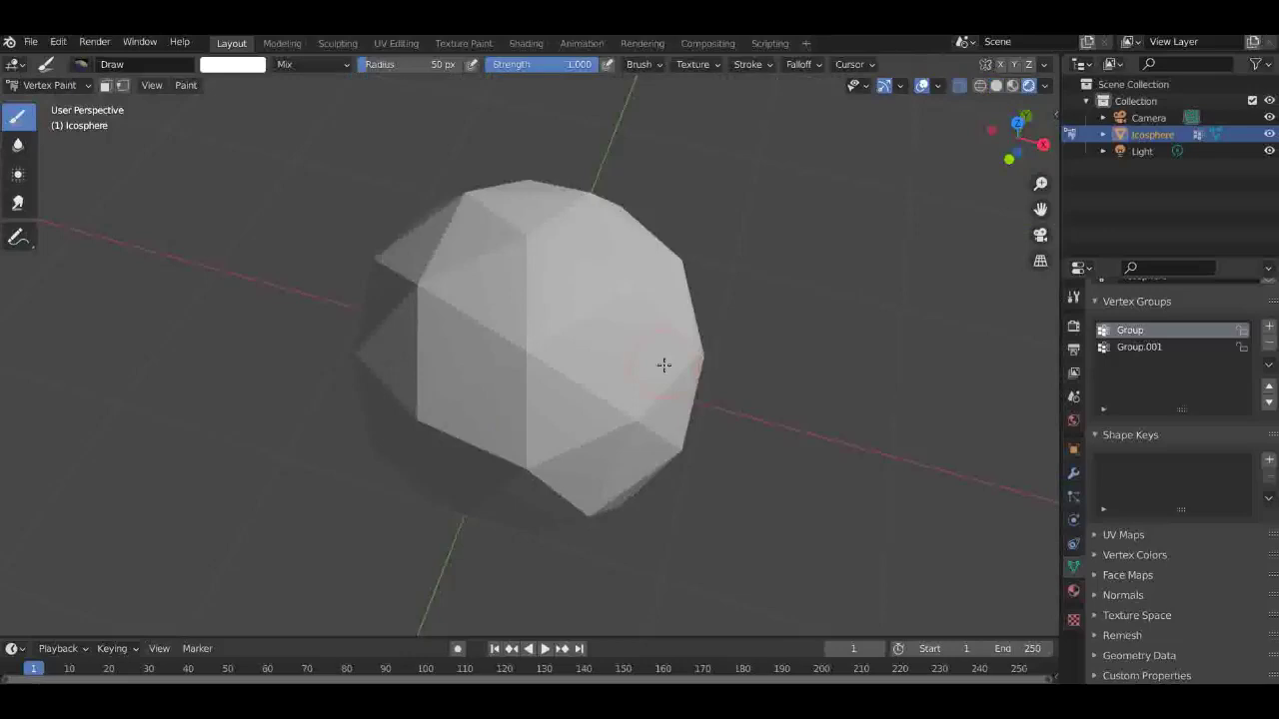
key(z)
click(670, 266)
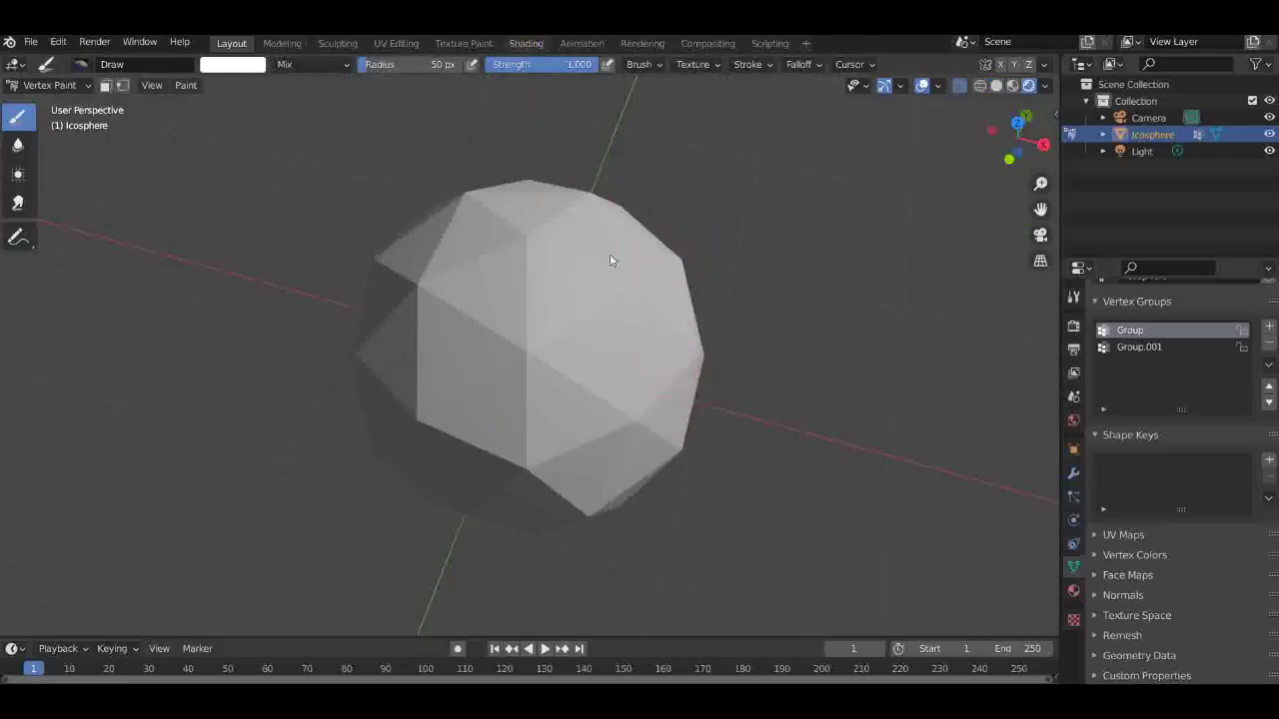
Step: Set the vertex paint brush color to bright green and put the ico sphere back into Vertex Paint mode
click(527, 43)
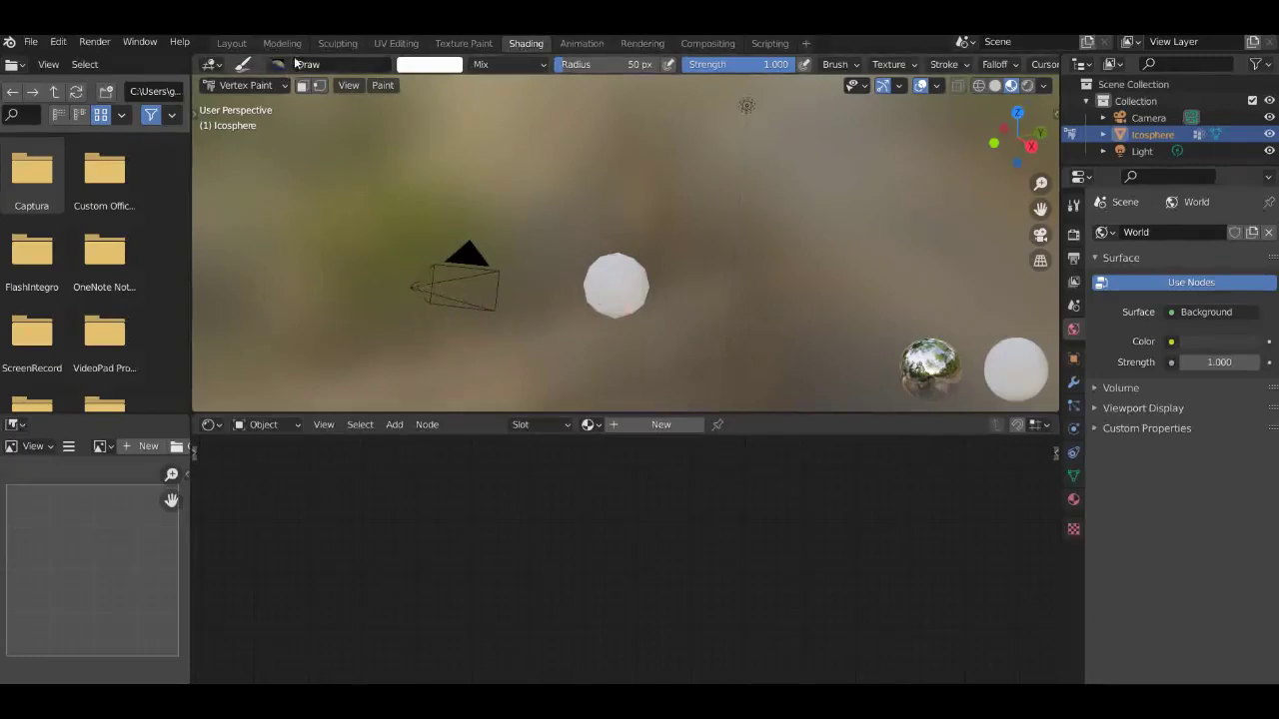
click(240, 43)
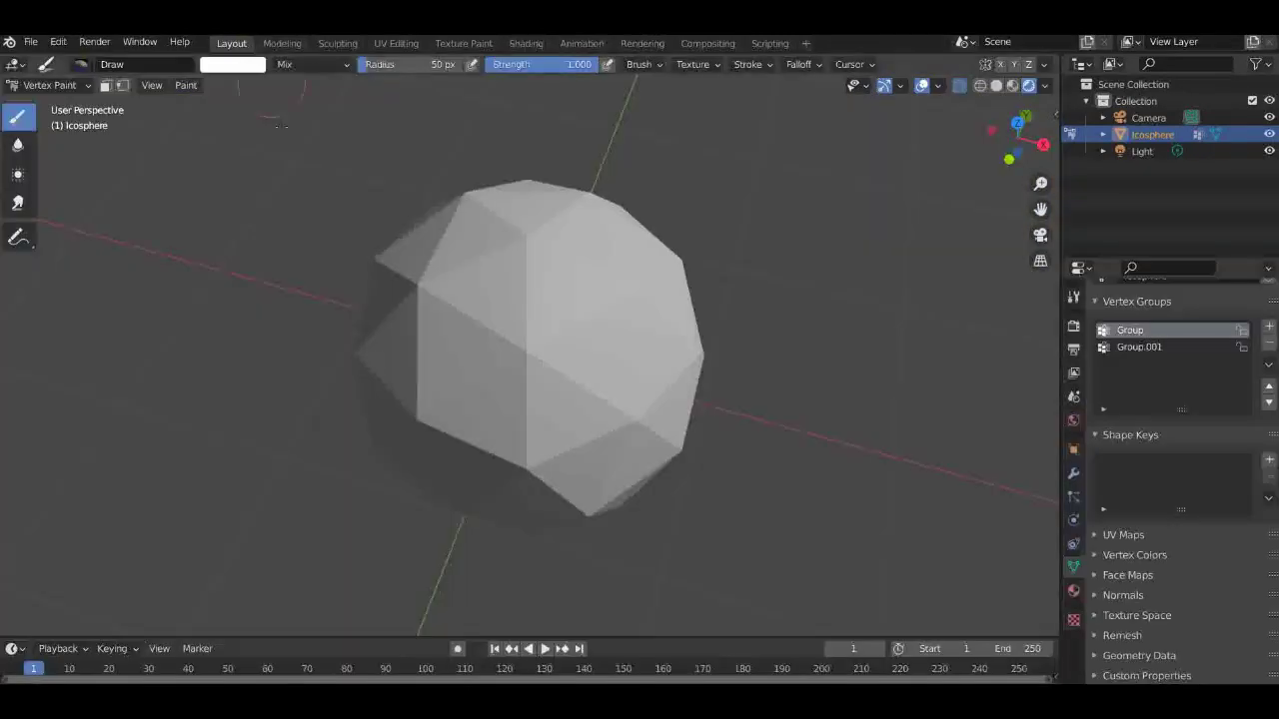
scroll(598, 389, down, 4)
scroll(445, 230, up, 2)
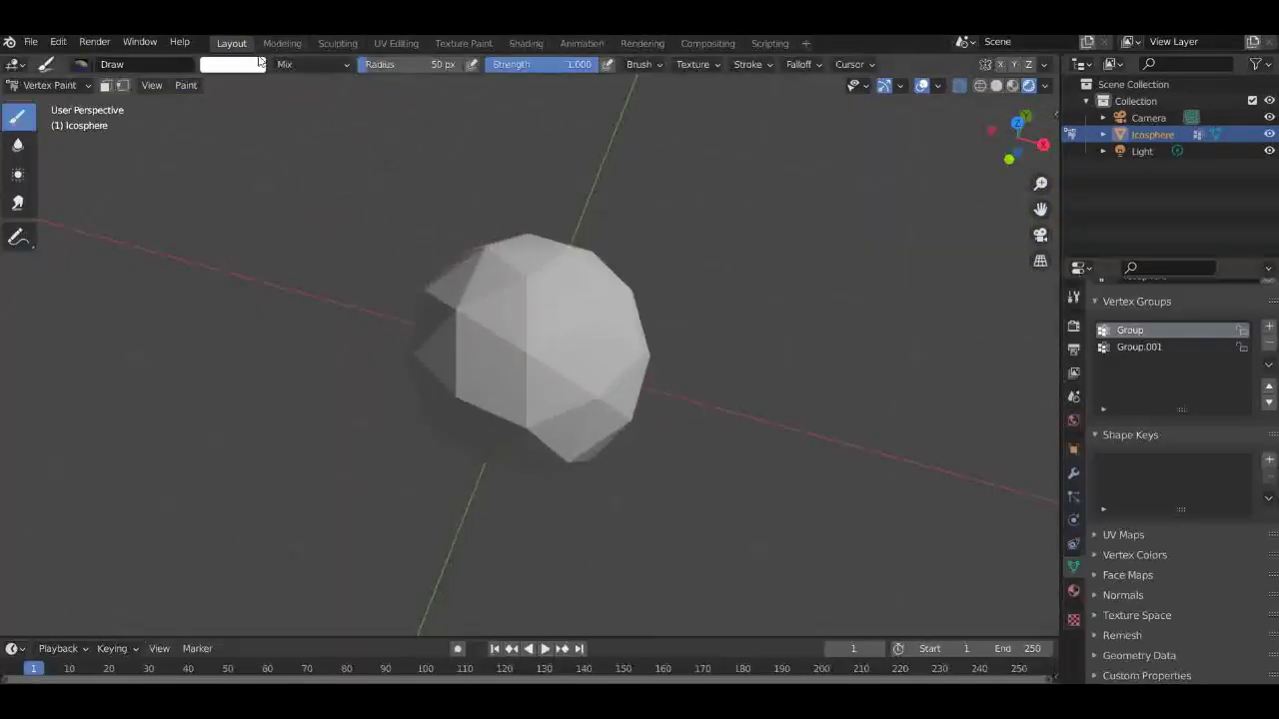
click(254, 64)
click(238, 103)
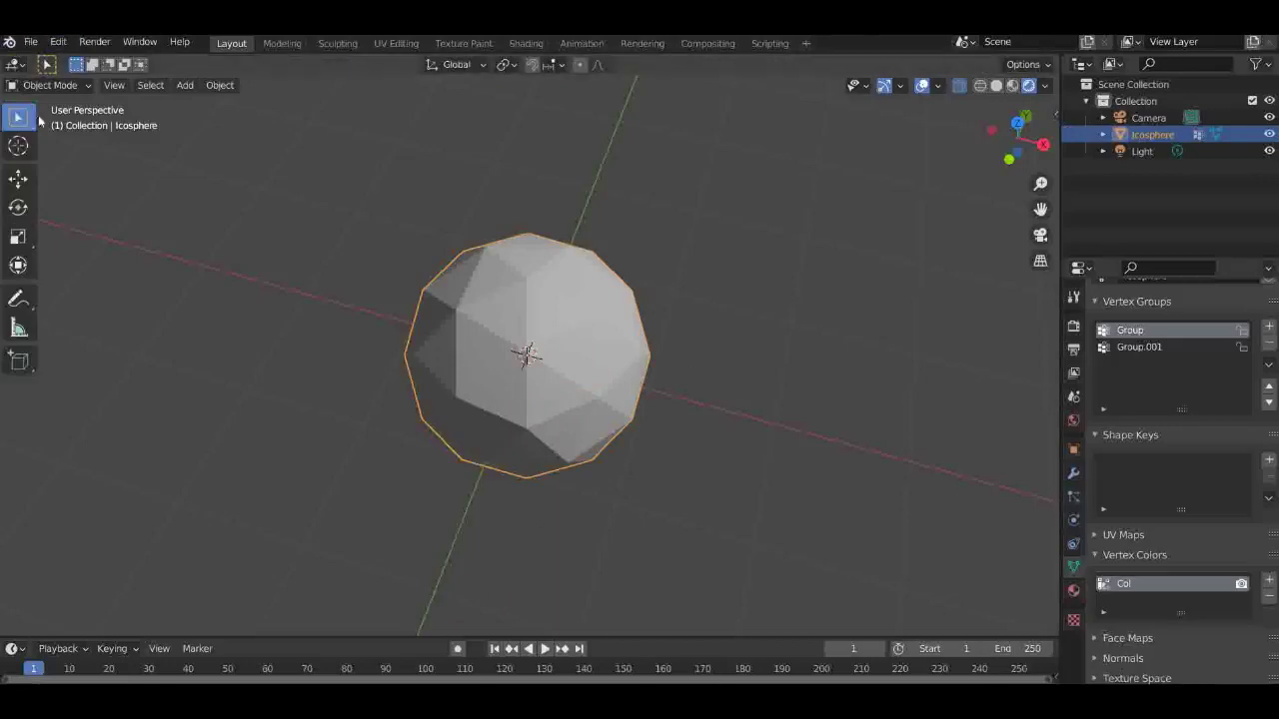
click(48, 85)
click(50, 157)
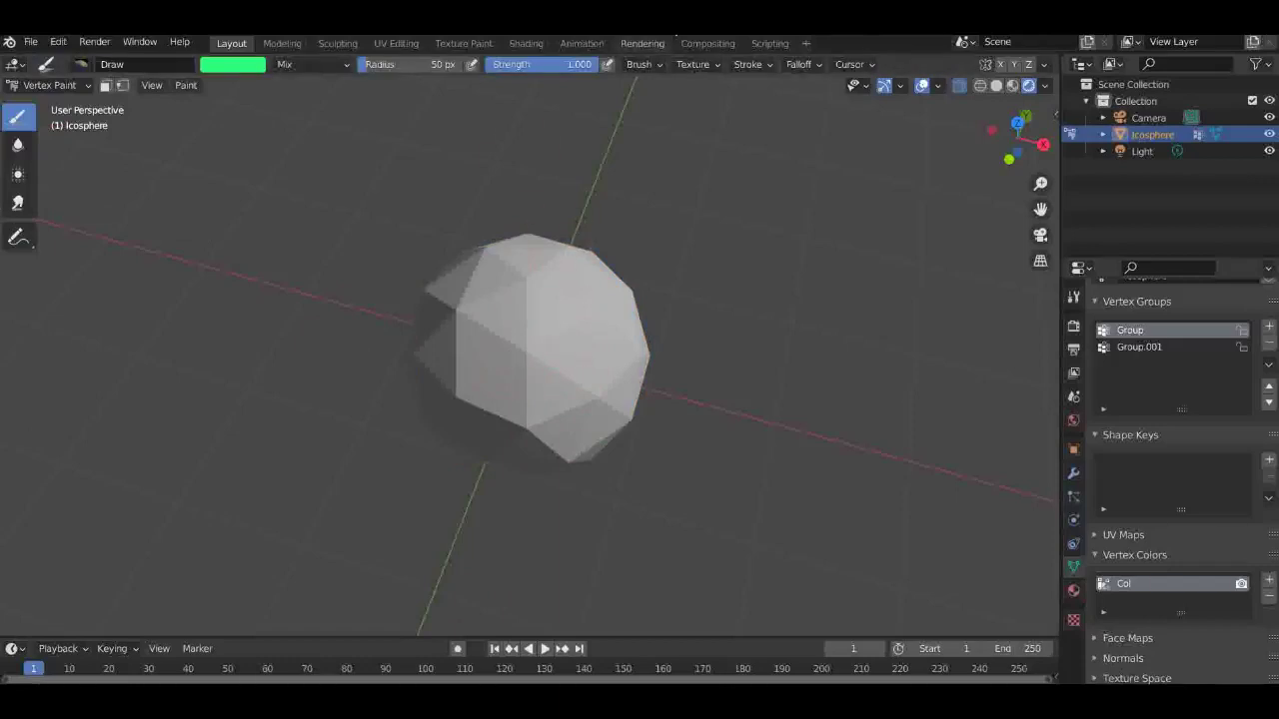
Step: In the Shading workspace, return the ico sphere to Object Mode and give it a new material with a magenta base color
click(540, 44)
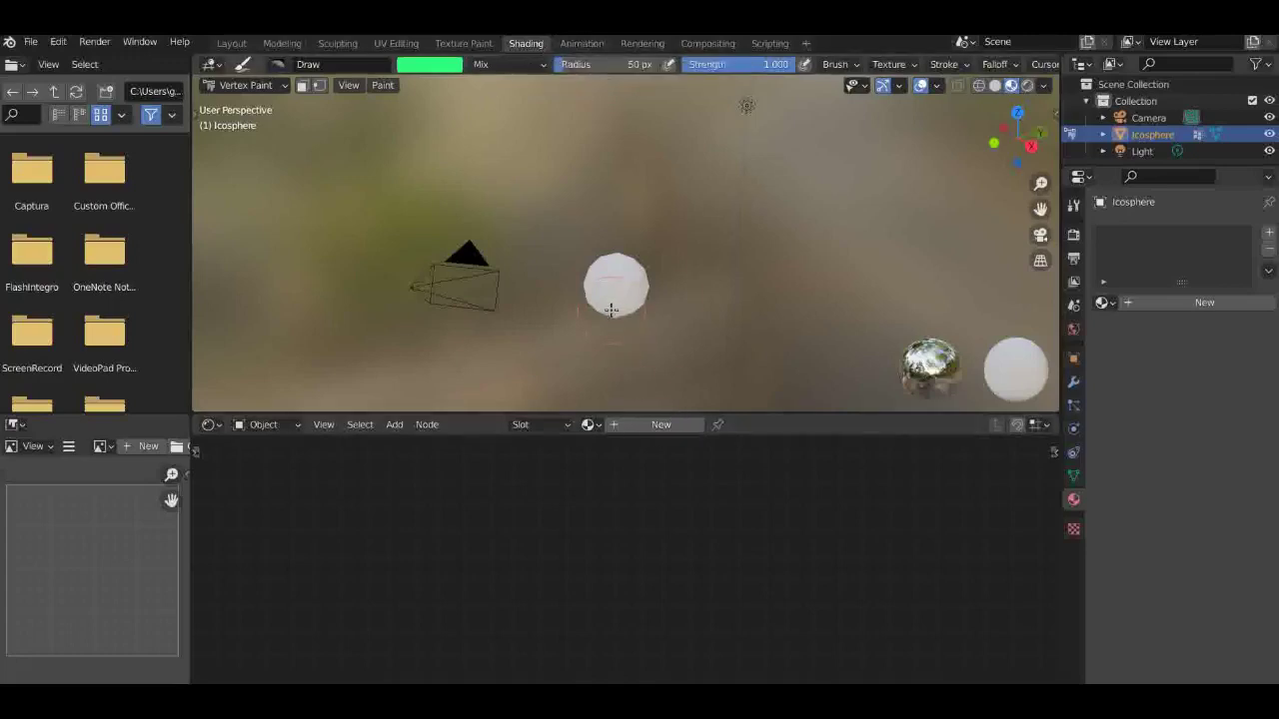
click(236, 84)
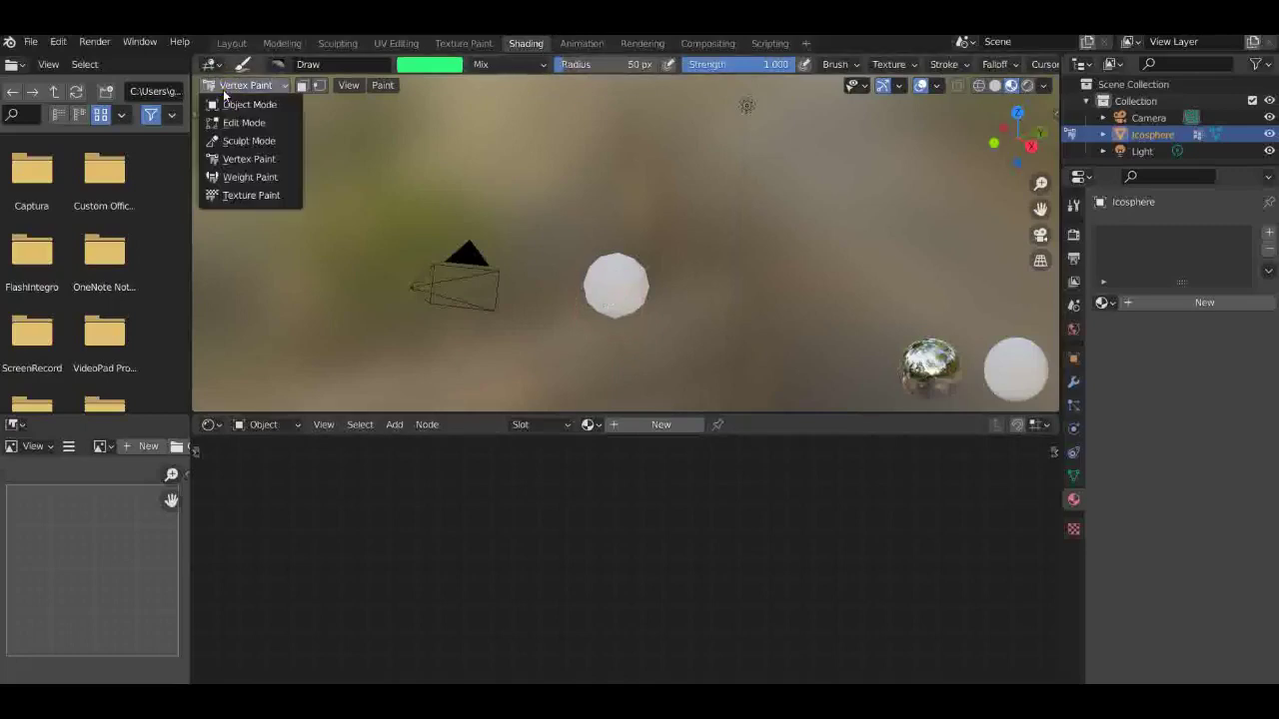
click(227, 102)
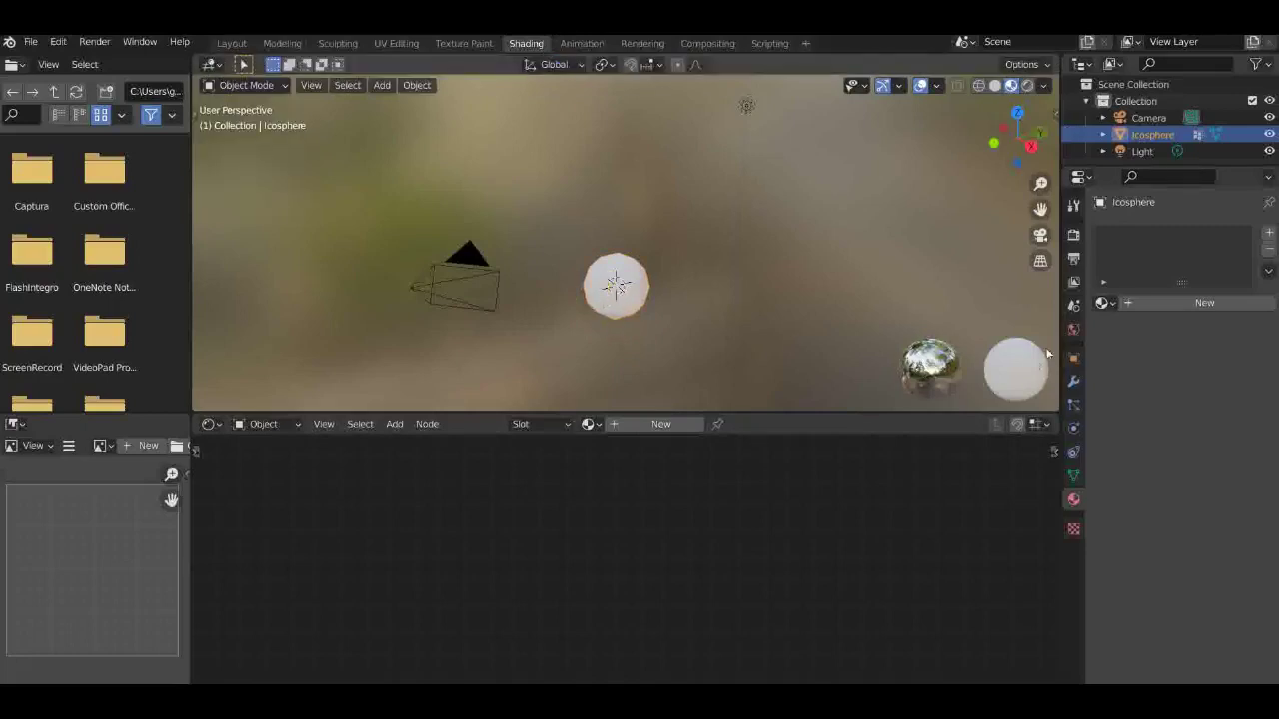
click(1155, 304)
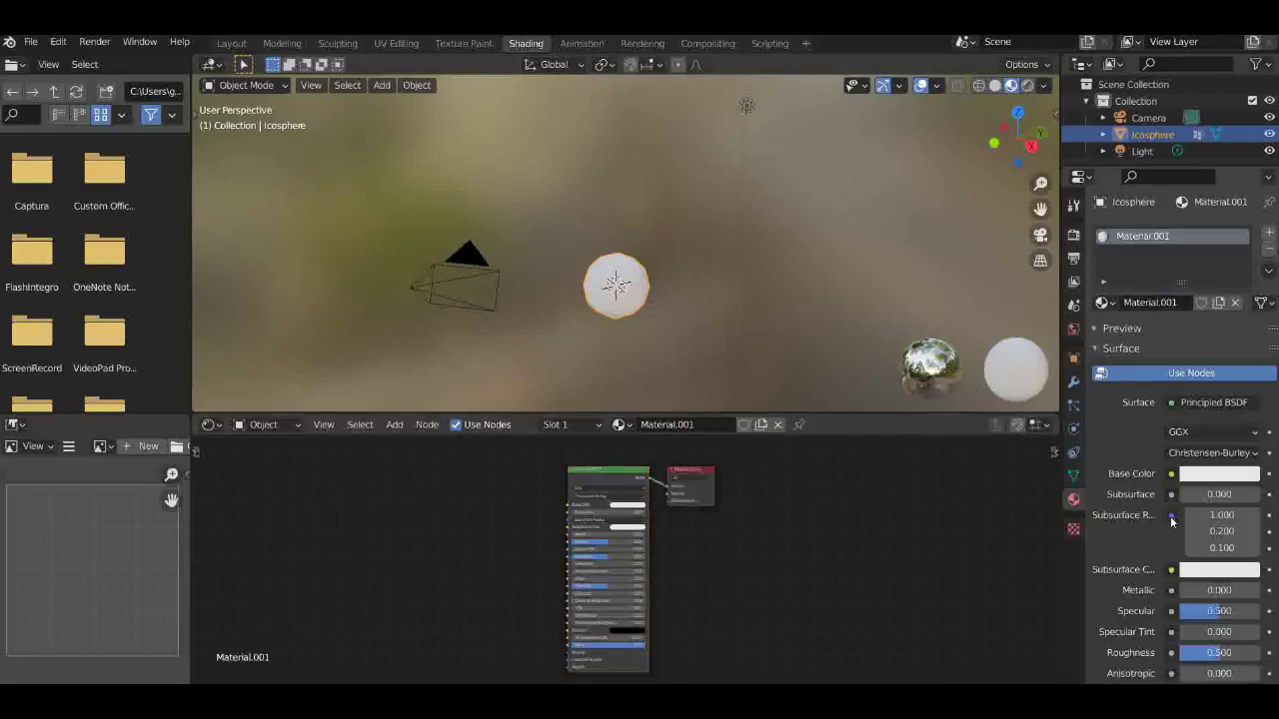
click(1200, 473)
mouse_move(1179, 288)
mouse_down()
mouse_move(1202, 269)
mouse_move(1135, 286)
mouse_move(1187, 304)
mouse_move(1169, 299)
mouse_up()
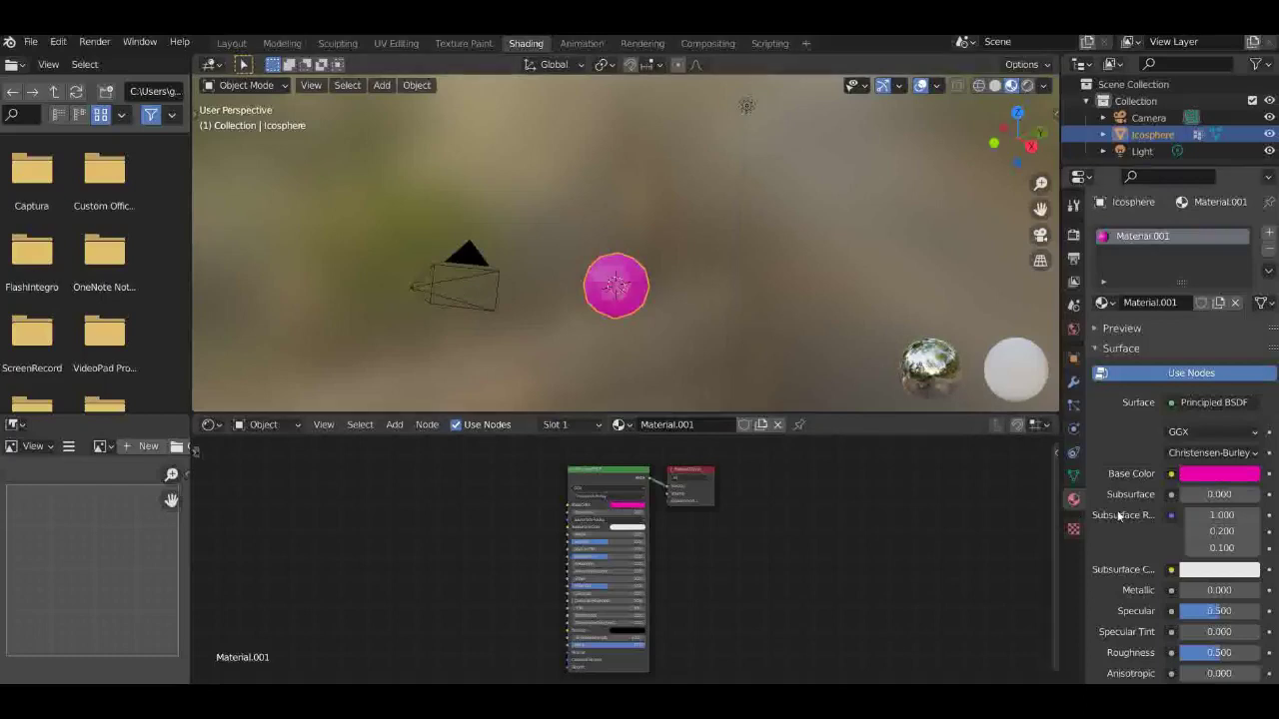
Step: Drive the material's base color with a Vertex Color input and inspect the painted sphere from another side
click(1172, 476)
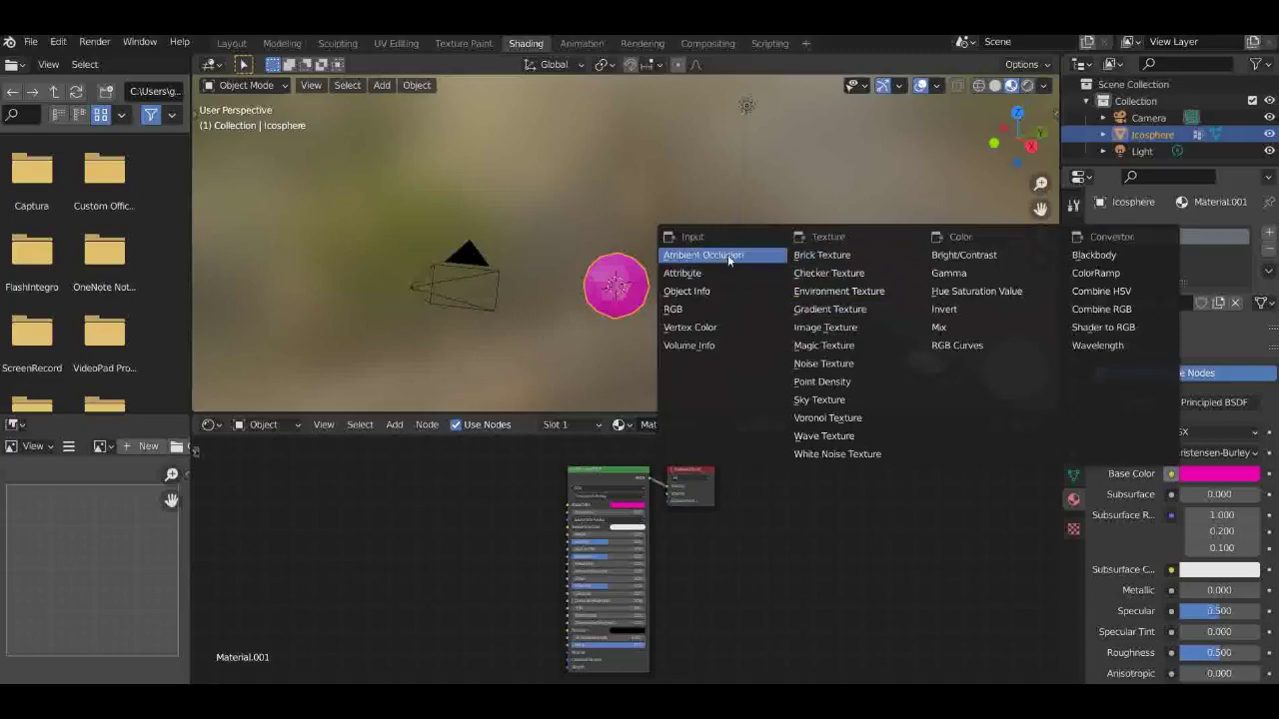
click(711, 329)
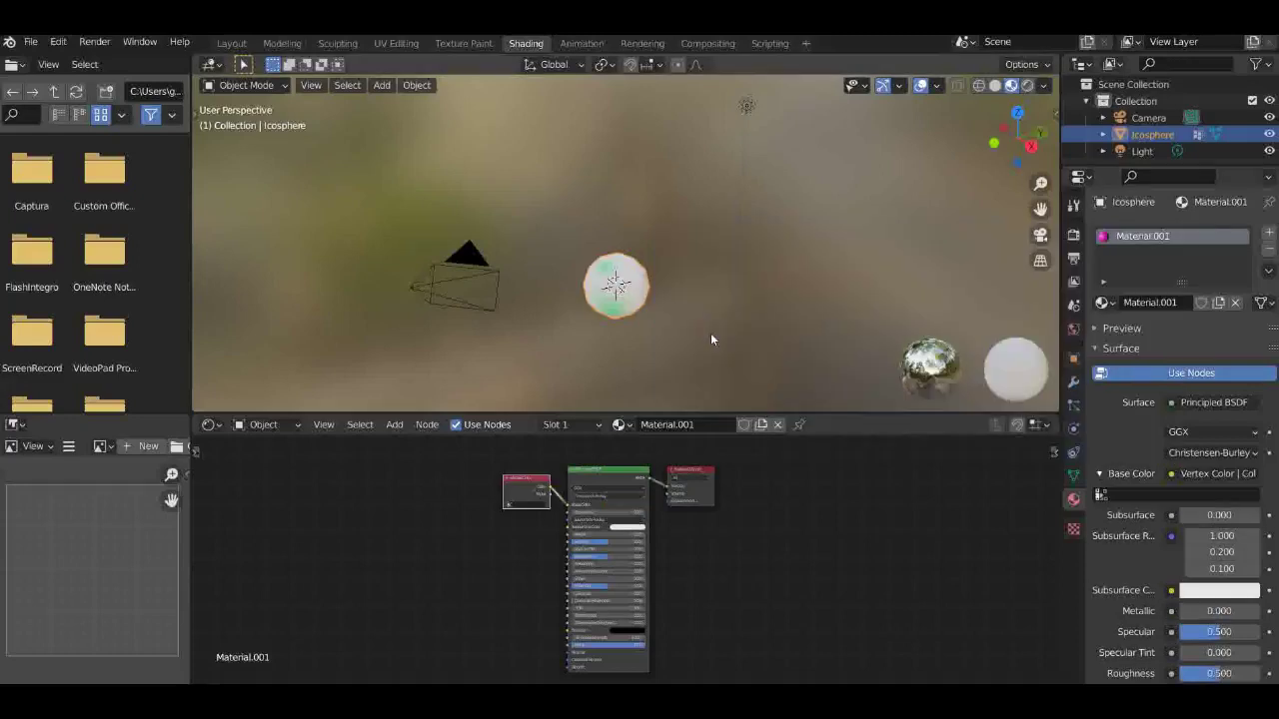
scroll(654, 288, up, 2)
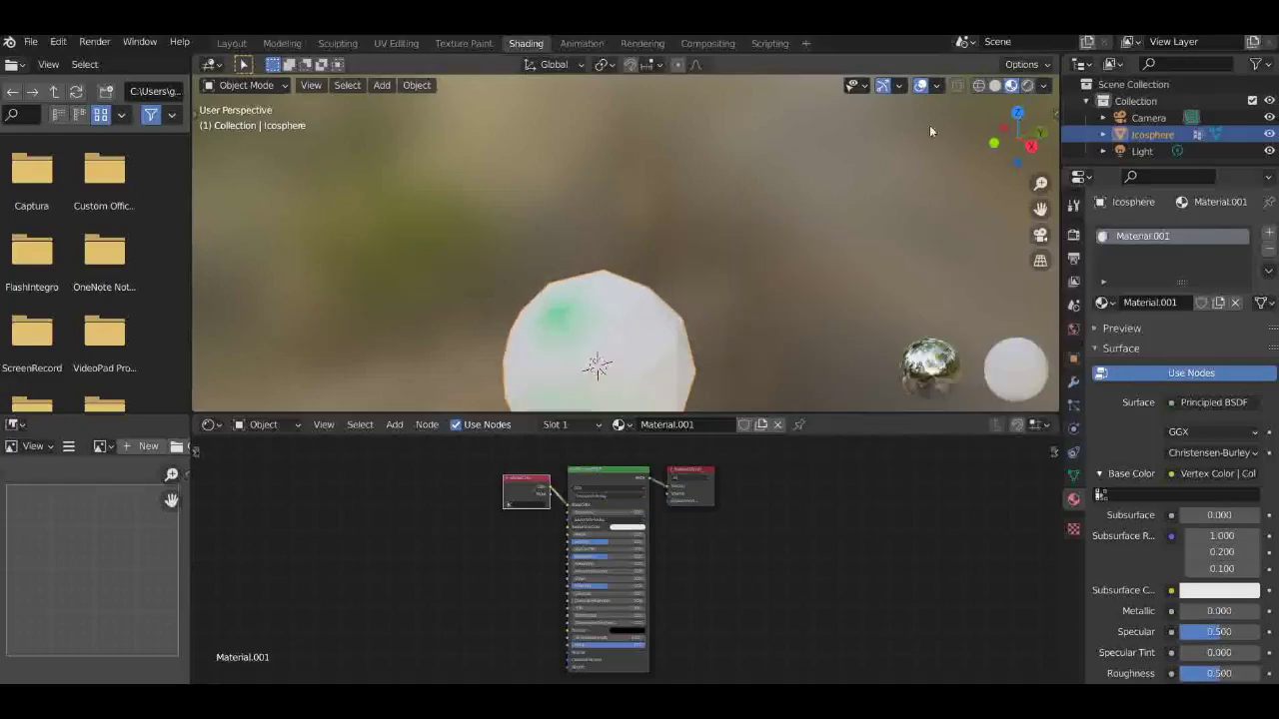
scroll(1013, 150, down, 4)
drag(1007, 145, 870, 138)
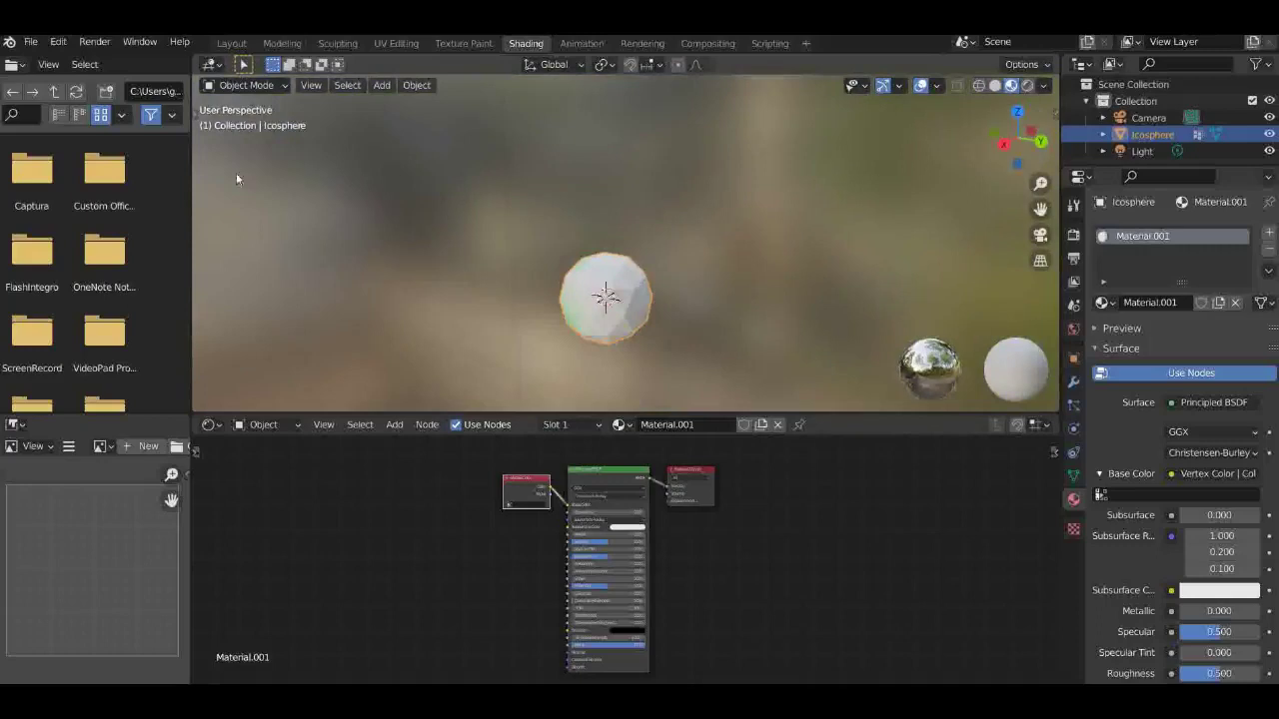
Step: Return to the Layout workspace and paint more green across the ico sphere's faces in Vertex Paint mode
click(231, 43)
click(88, 86)
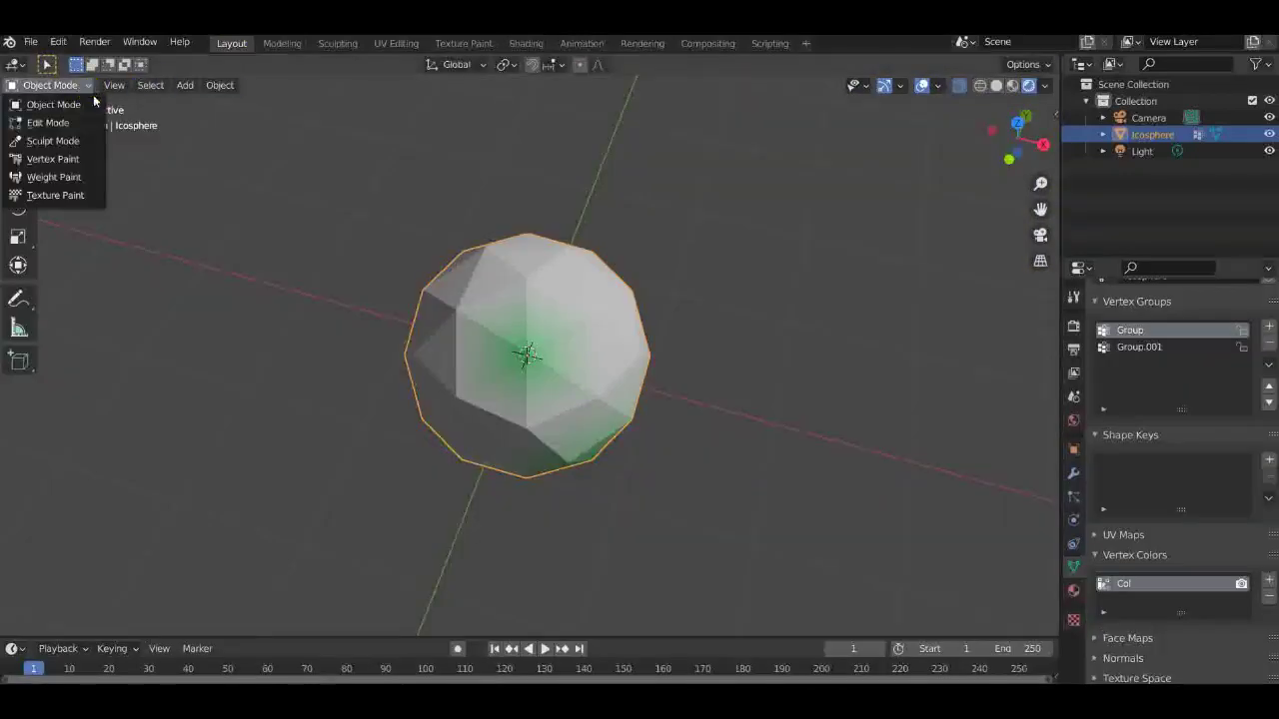
click(78, 159)
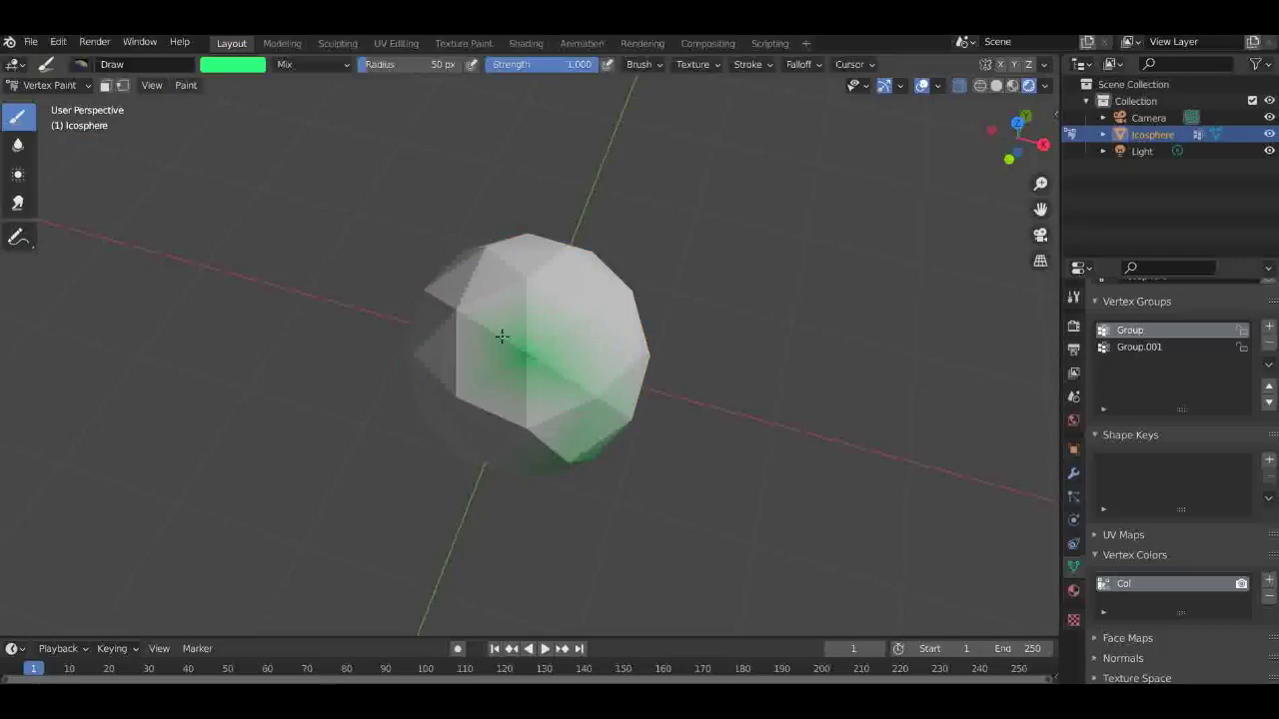
drag(496, 298, 537, 460)
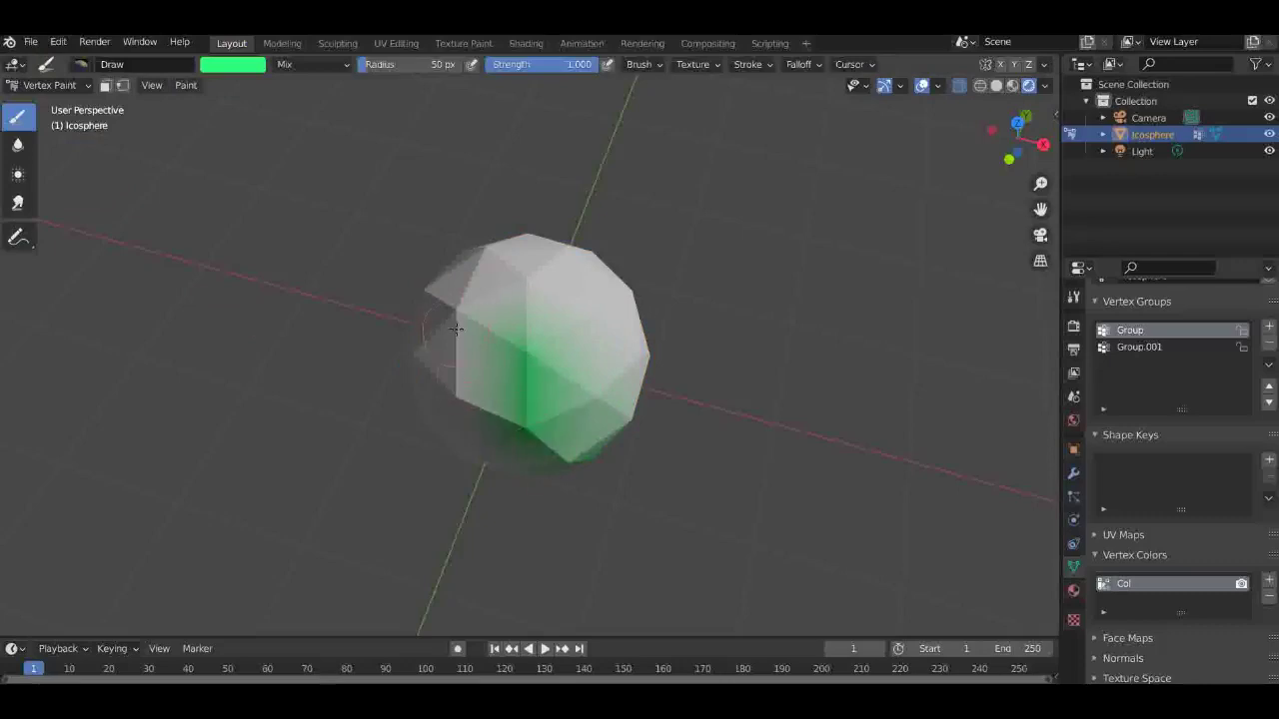
drag(455, 330, 472, 397)
drag(454, 326, 487, 295)
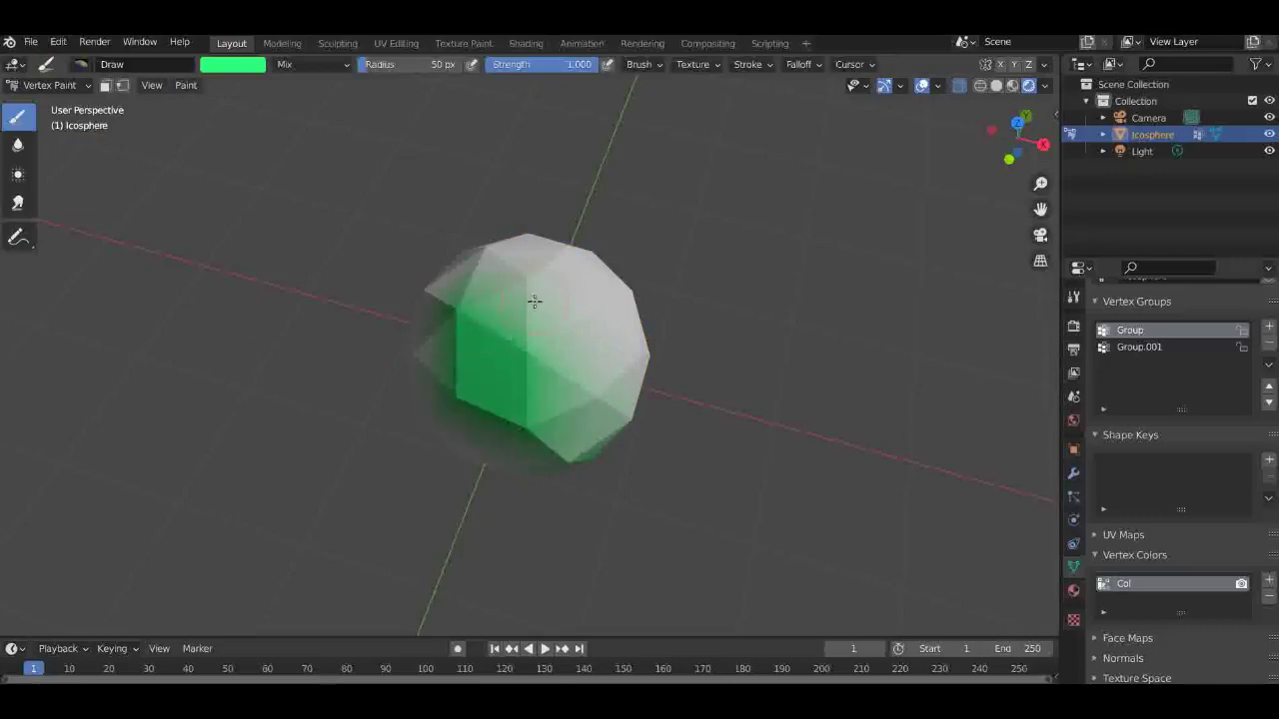
mouse_move(1016, 150)
mouse_down()
mouse_move(879, 109)
mouse_move(809, 125)
mouse_move(1004, 155)
mouse_up()
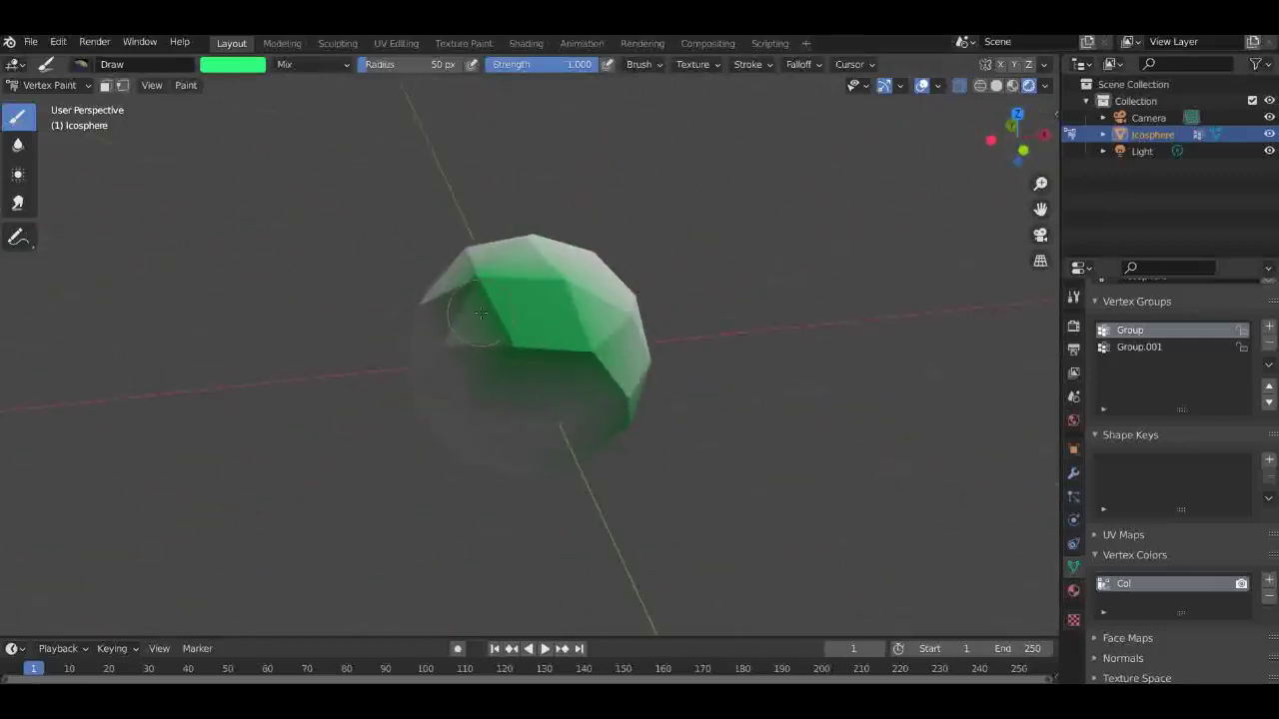
Step: Switch the painted ico sphere to Object Mode and delete it from the scene
key(Tab)
click(45, 85)
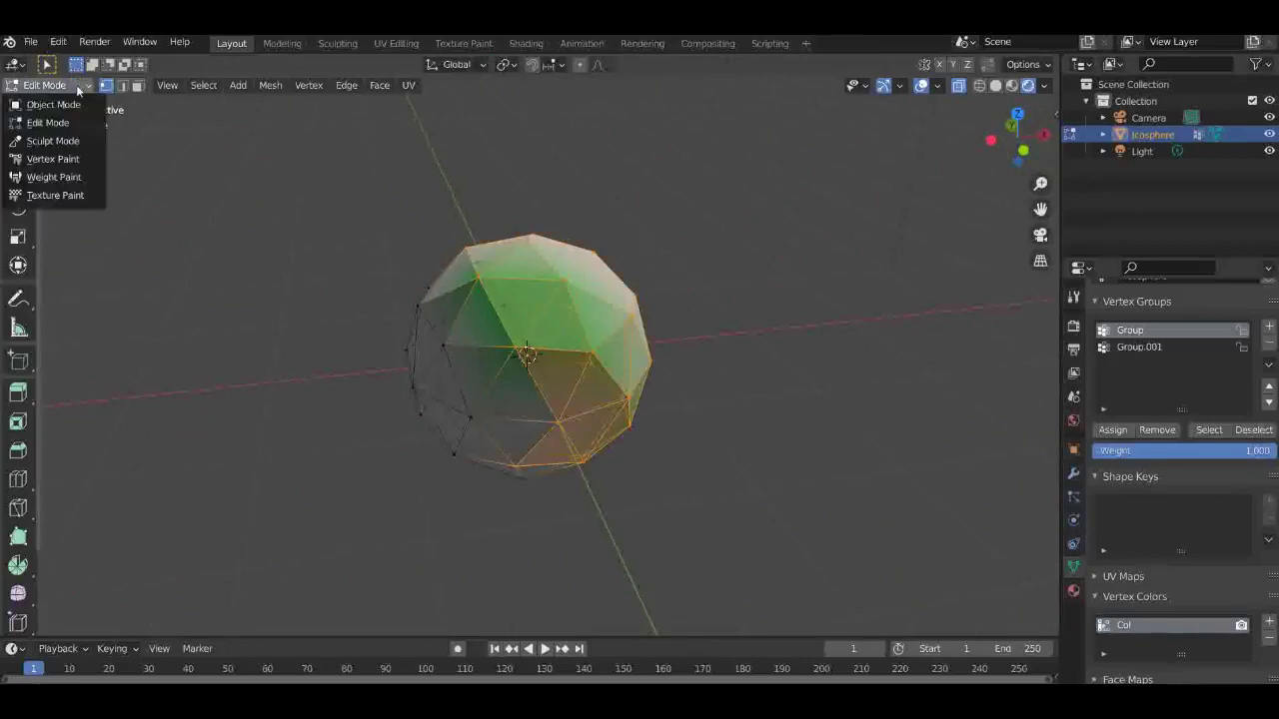
click(50, 103)
key(x)
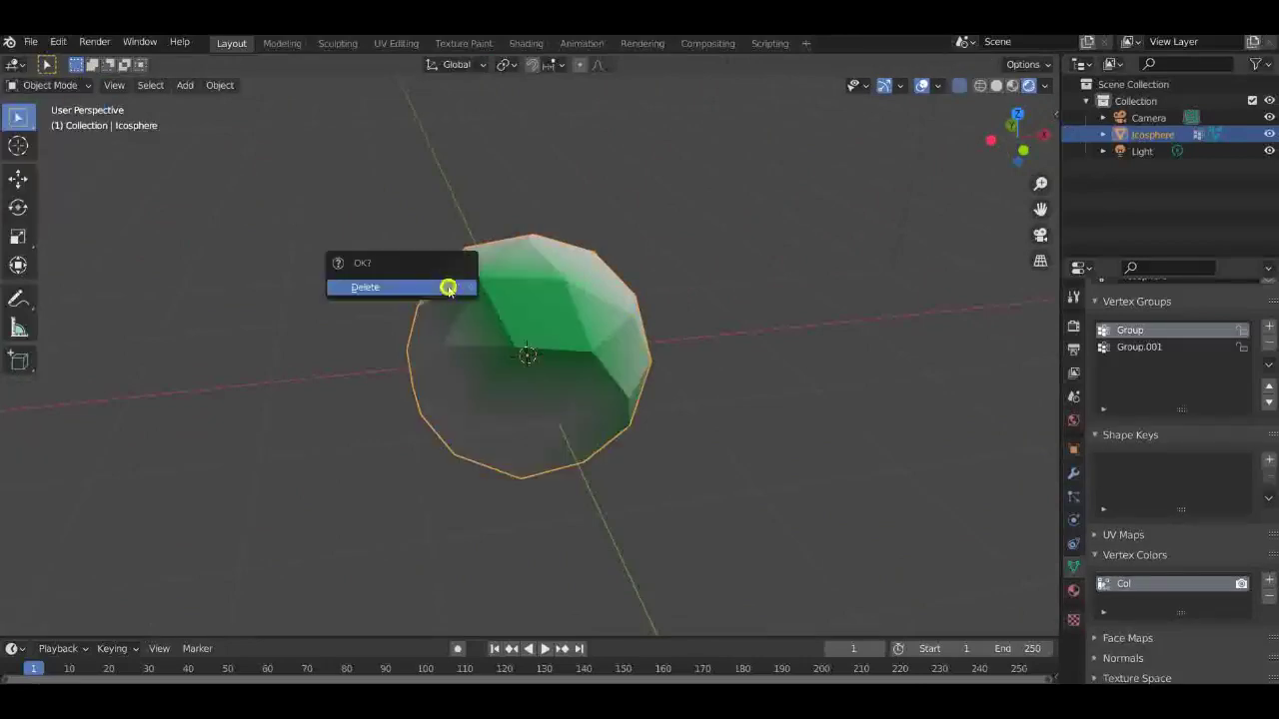
click(449, 286)
Step: Add a cube mesh at the world origin and look at its creation settings
key(shift+a)
mouse_move(512, 316)
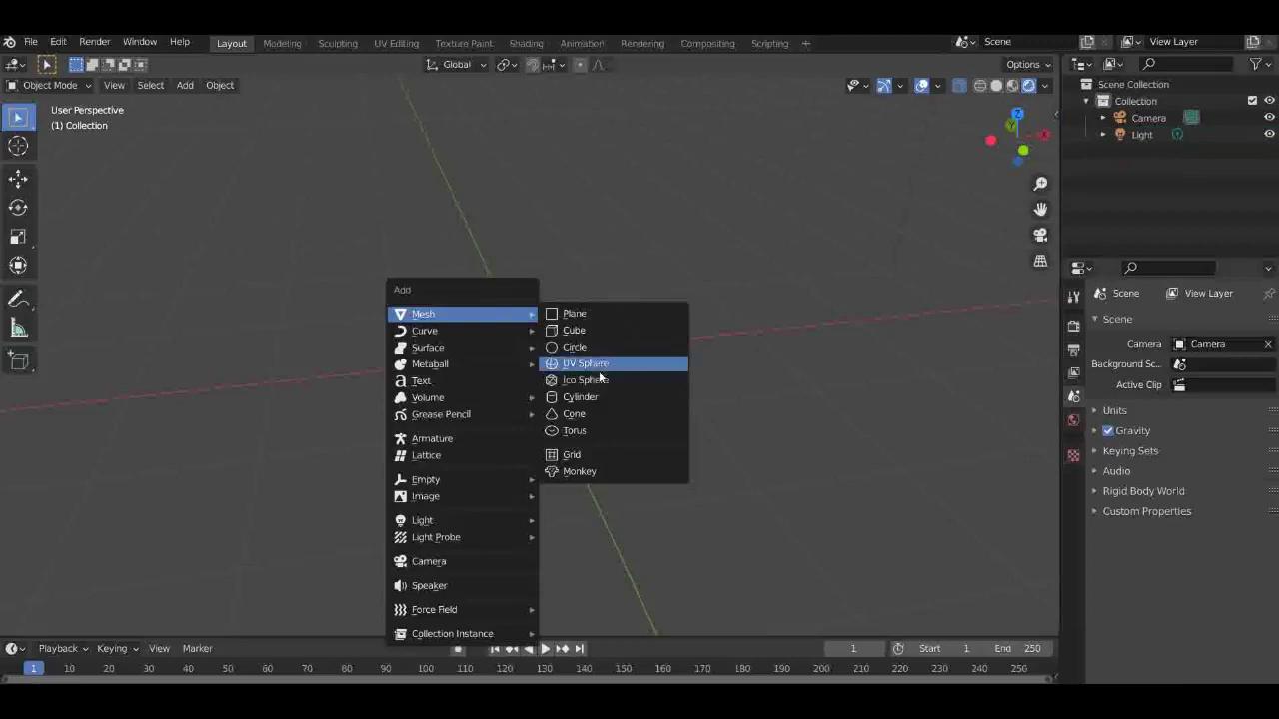
click(573, 331)
scroll(544, 433, down, 4)
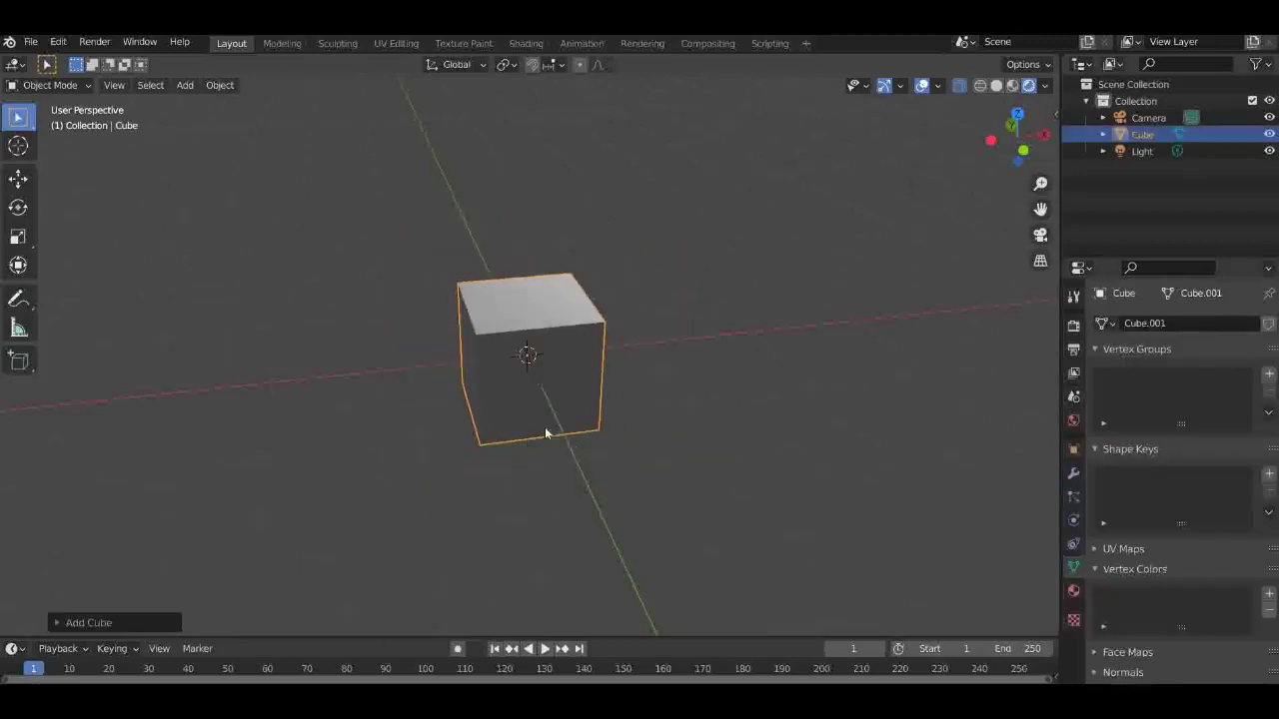
drag(993, 148, 870, 166)
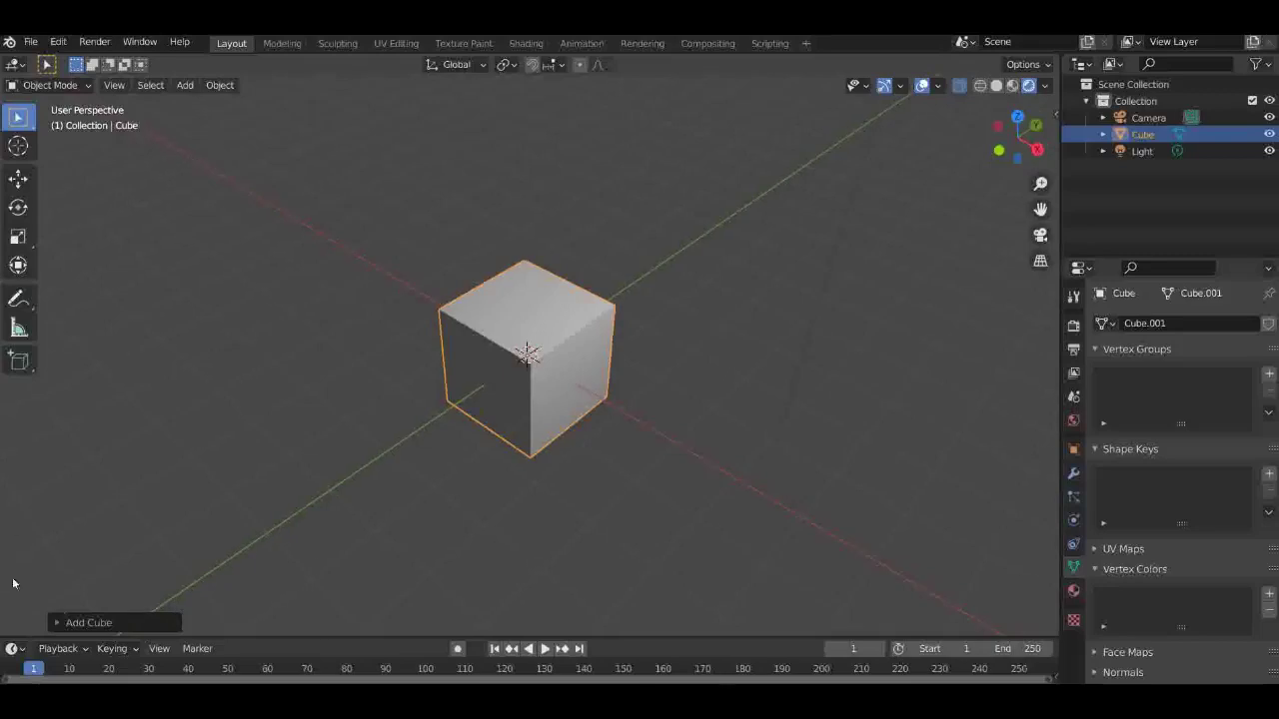
click(86, 622)
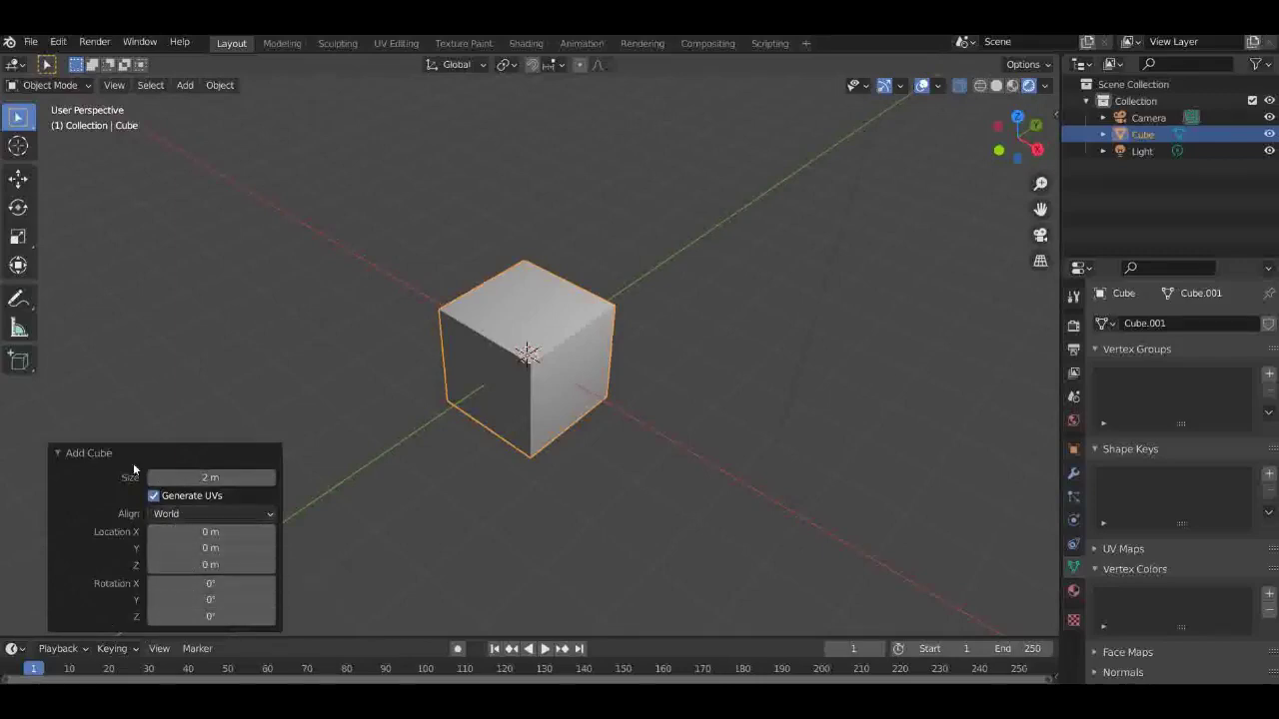
click(497, 369)
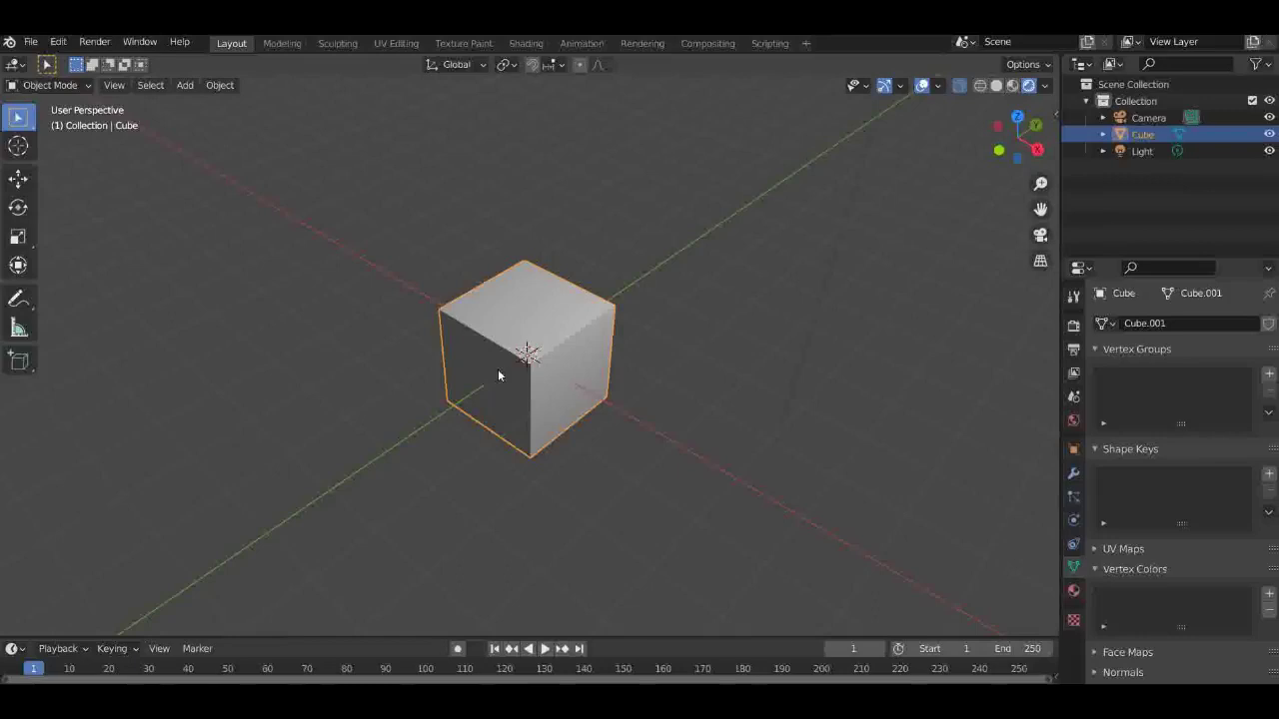
Step: Enter Edit Mode on the cube and add a series of single loop cuts around it
right_click(498, 370)
click(37, 86)
click(48, 121)
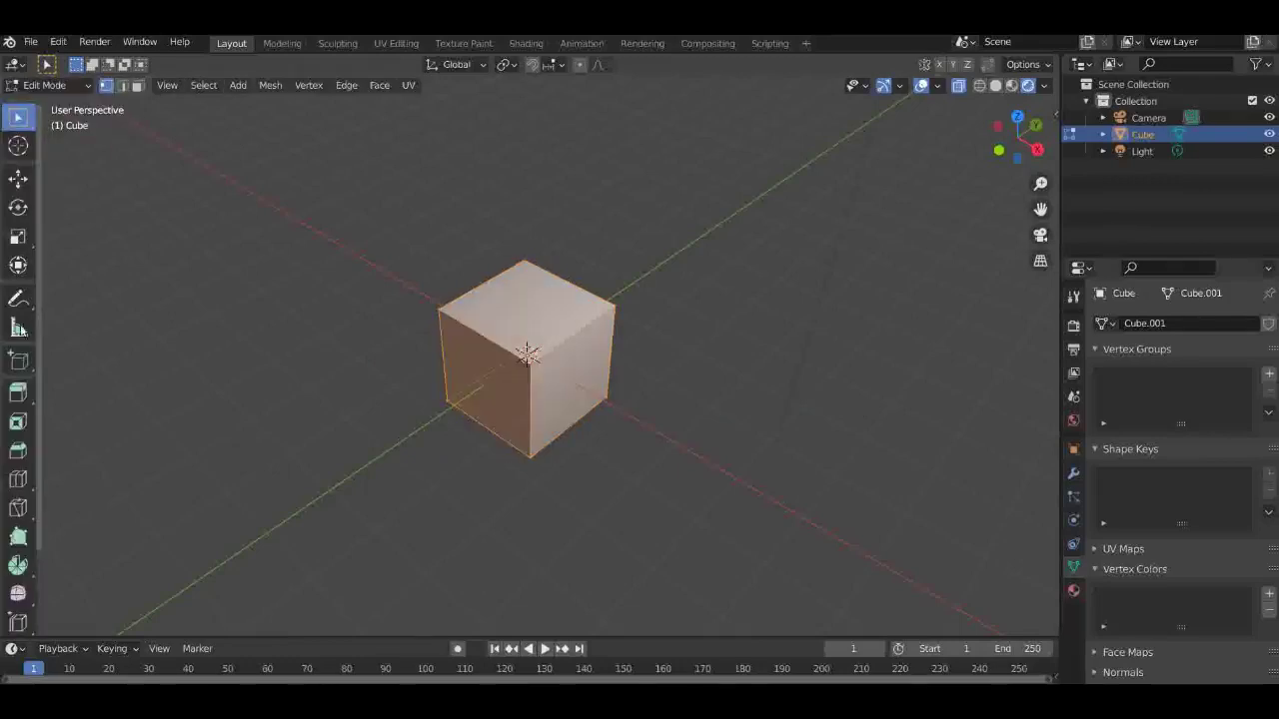
click(17, 427)
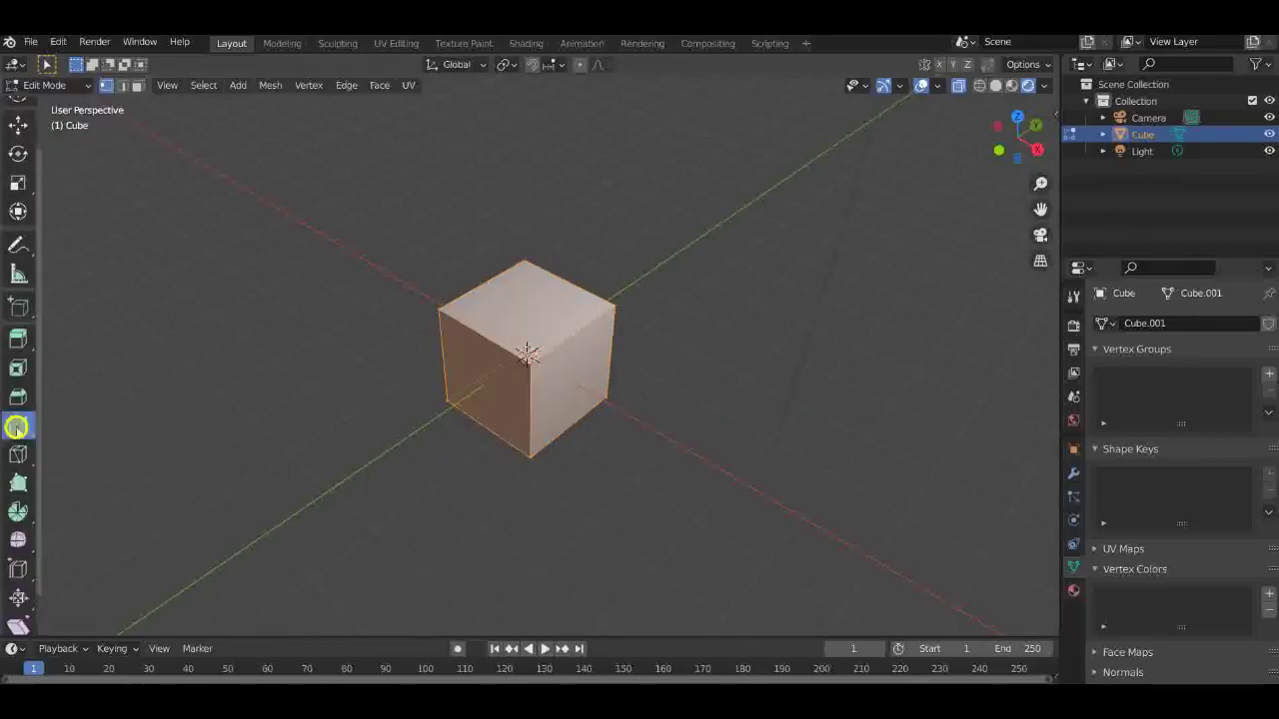
click(479, 319)
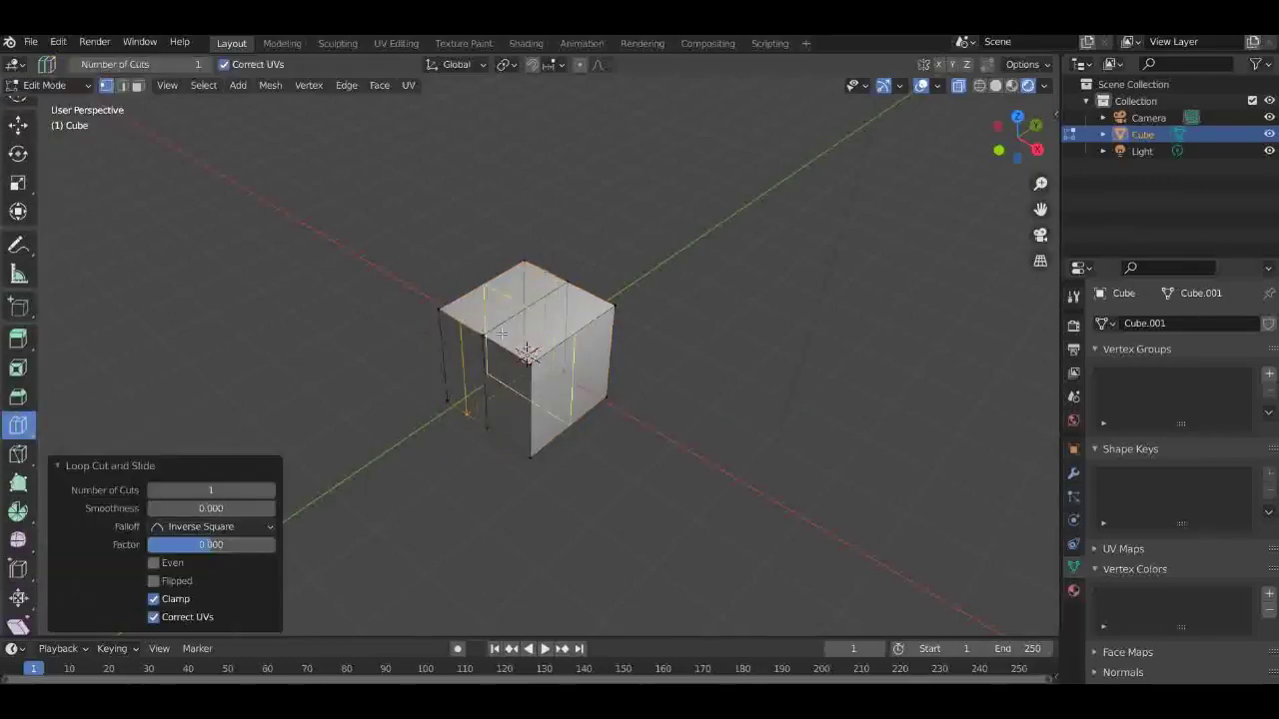
click(503, 318)
click(503, 318)
click(507, 323)
click(505, 321)
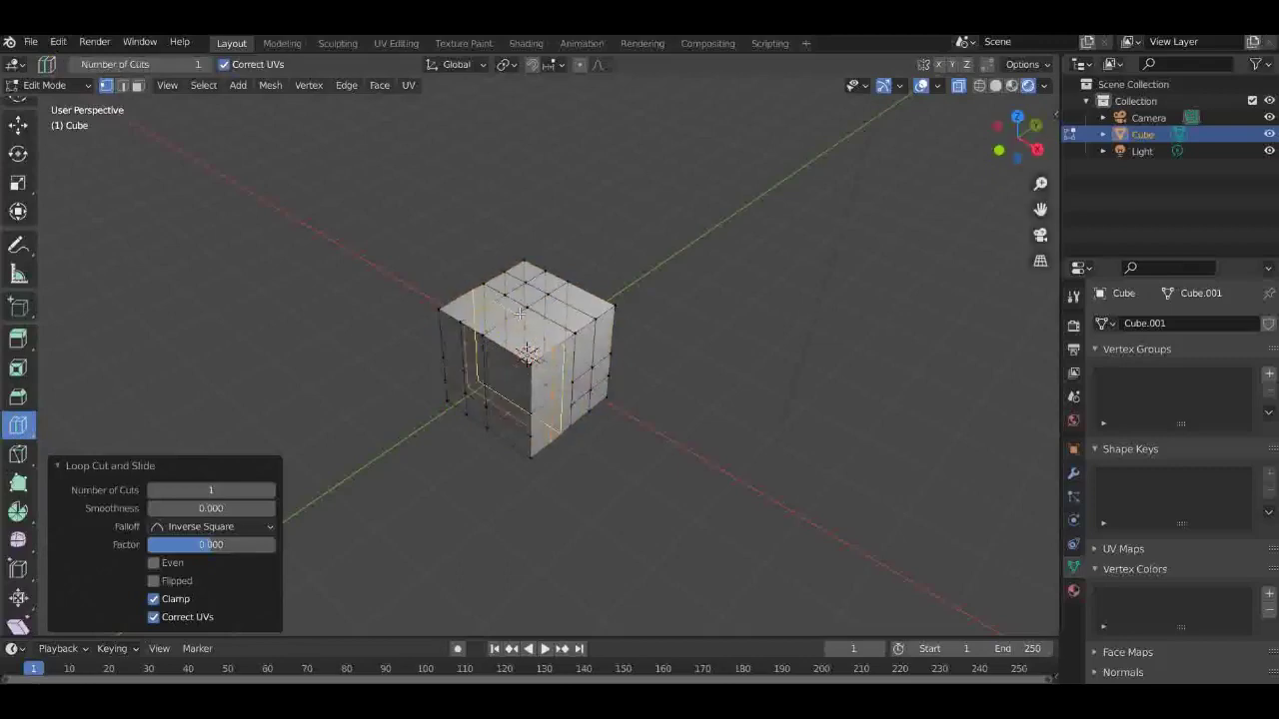
Step: Return the cube to Object Mode and delete it
click(40, 85)
click(45, 103)
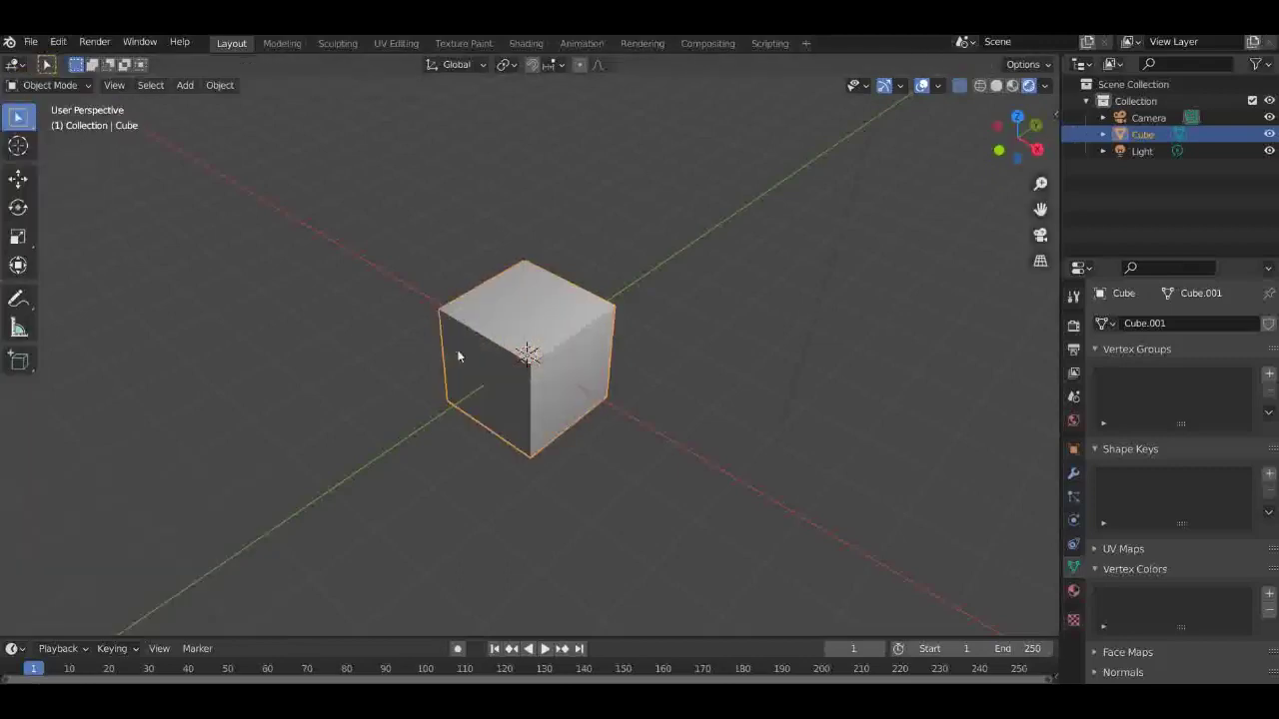
key(x)
click(522, 340)
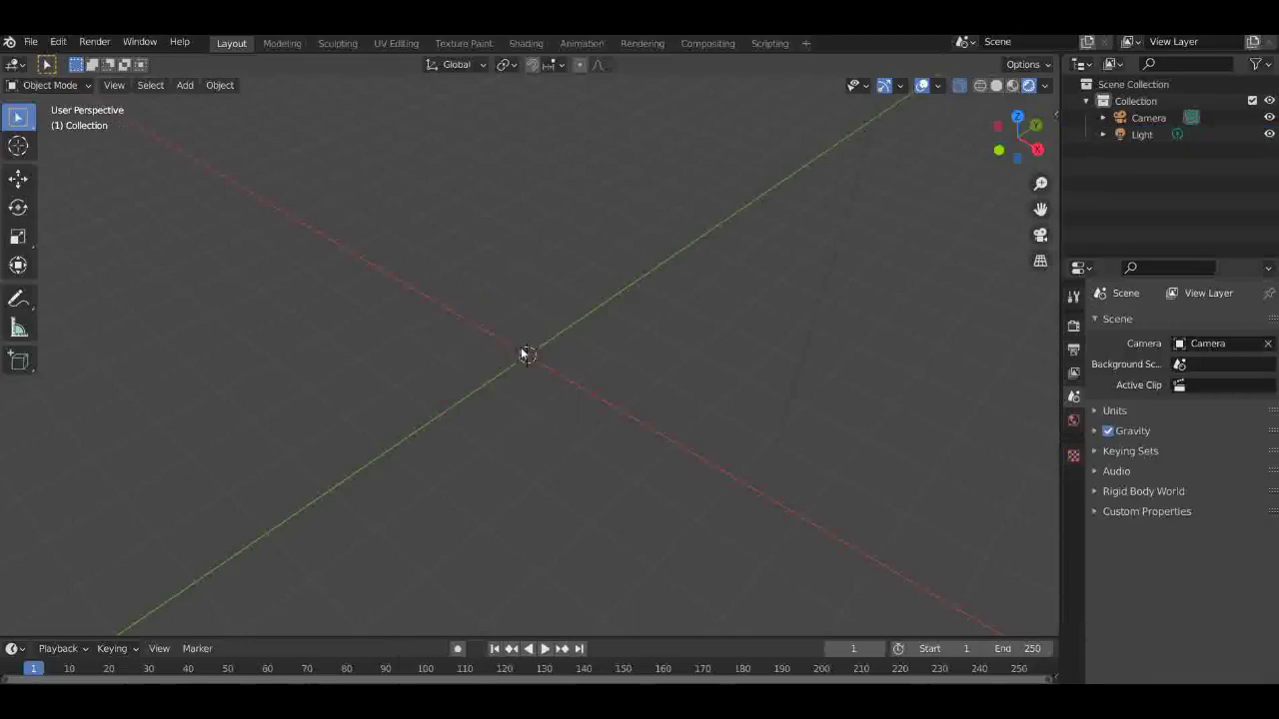
Step: Add an ico sphere with 4 subdivisions and a radius of 1.09 m
key(shift+a)
mouse_move(520, 350)
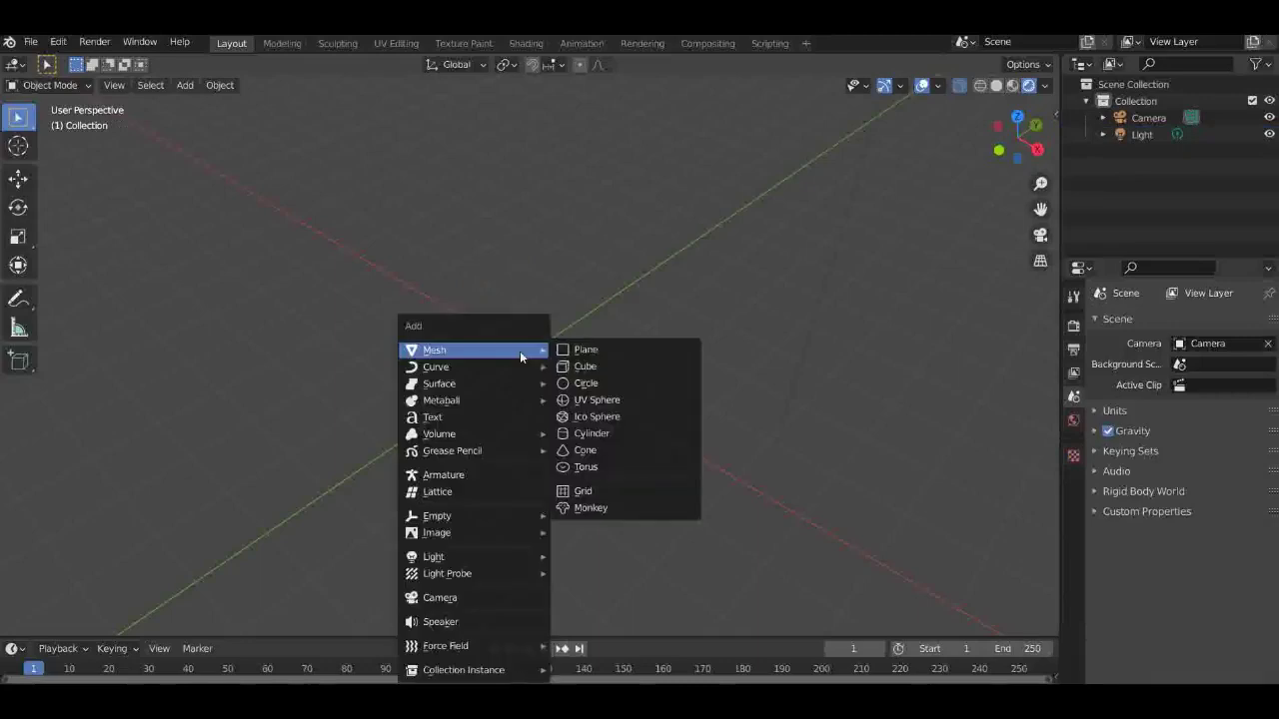
click(590, 416)
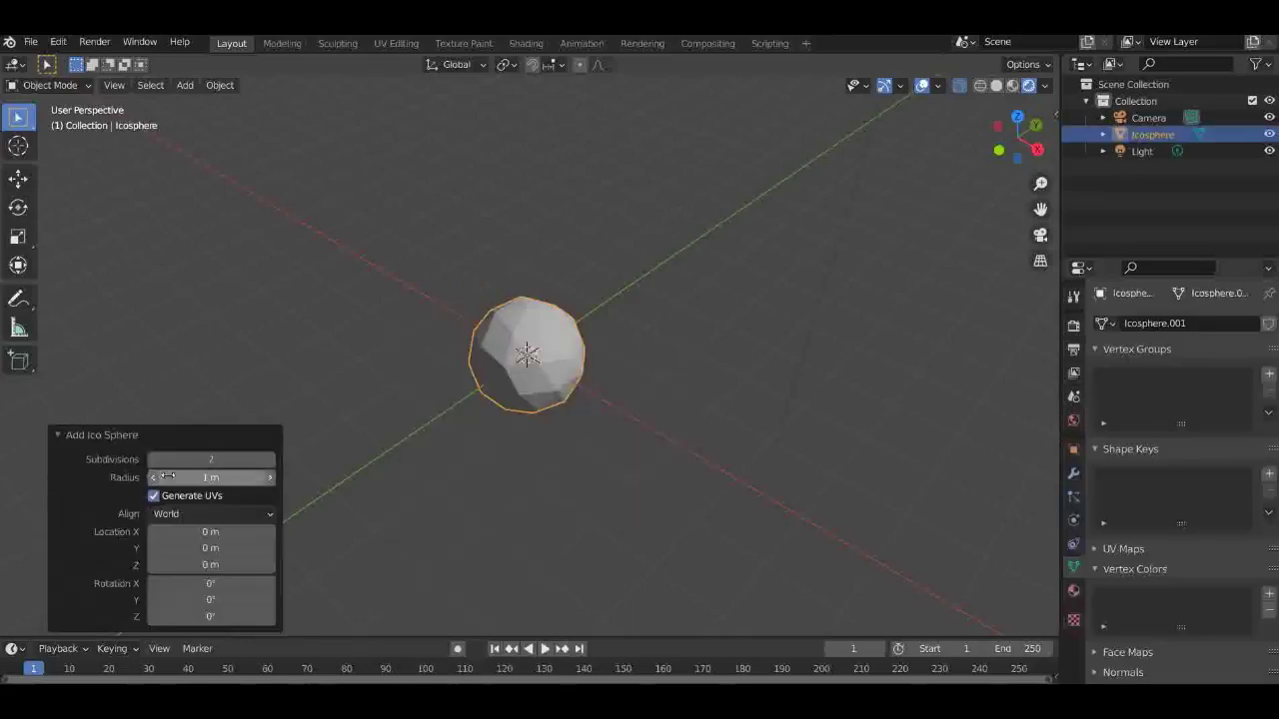
drag(179, 478, 268, 460)
scroll(366, 434, up, 7)
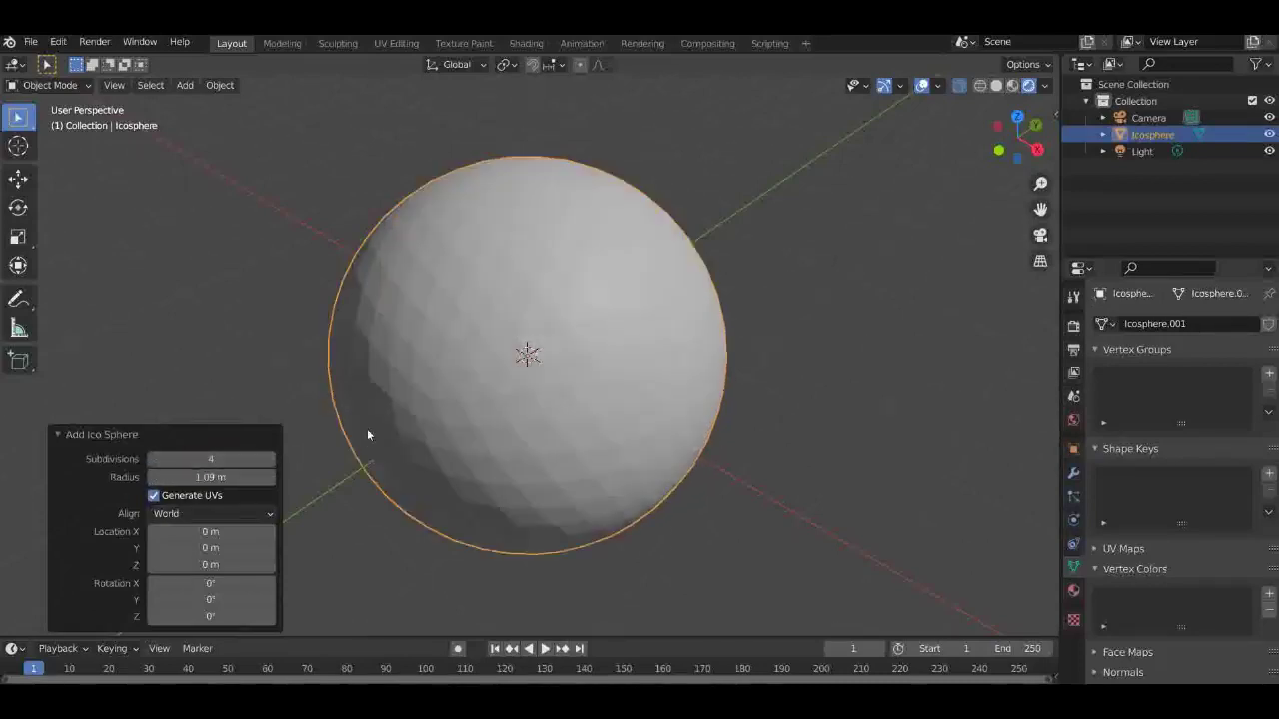
Step: Raise the new ico sphere's subdivisions to 8 and inspect the smoother surface
click(271, 460)
click(270, 460)
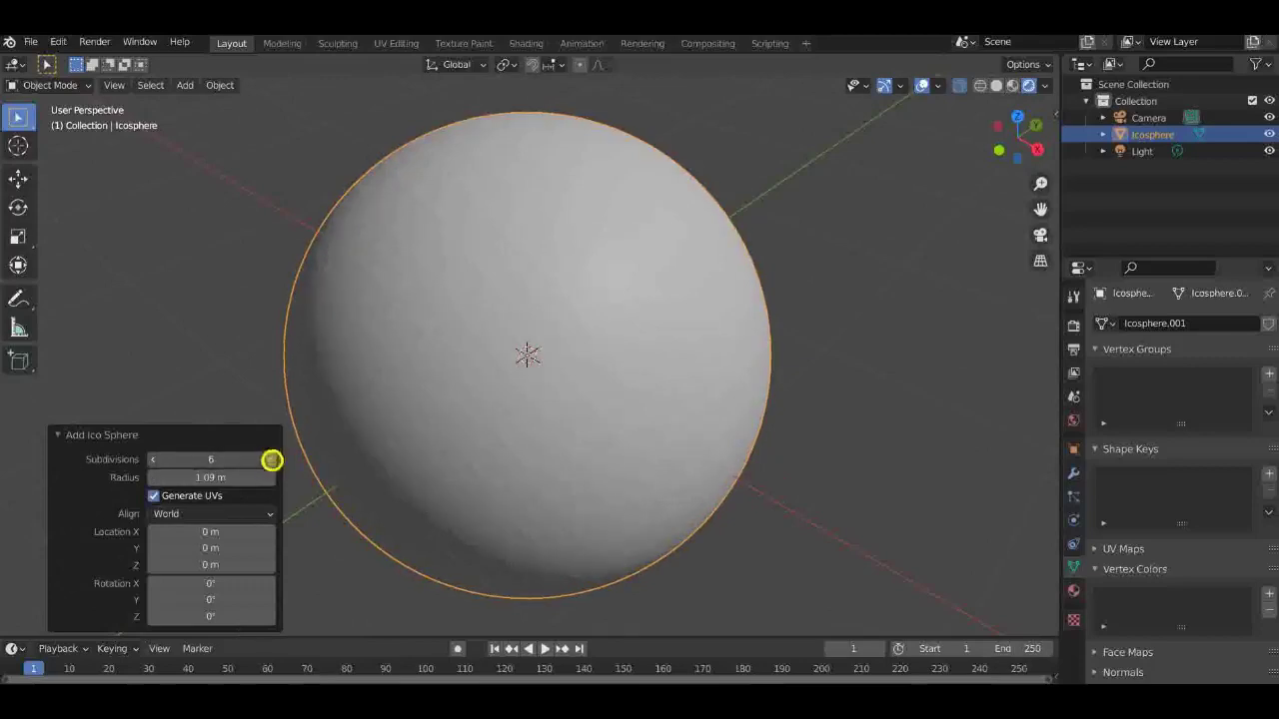
click(270, 459)
click(271, 460)
mouse_move(1019, 167)
mouse_down()
mouse_move(1015, 100)
mouse_move(1015, 112)
mouse_up()
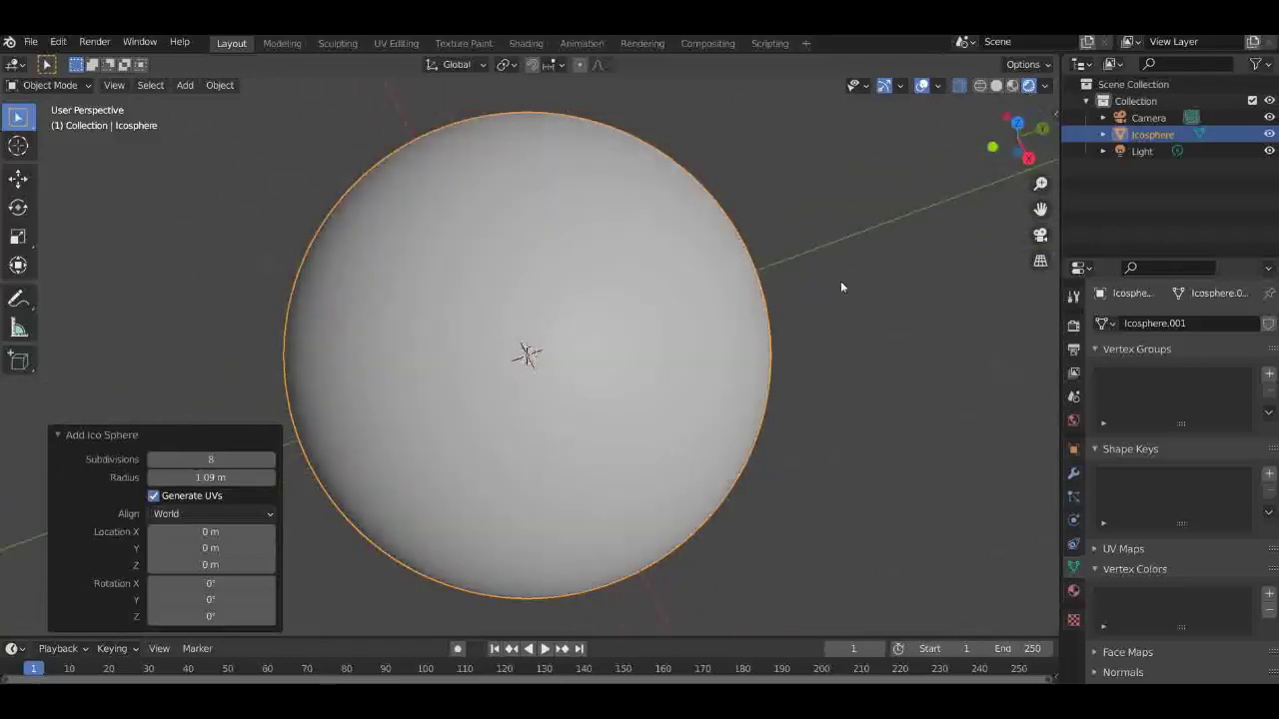
scroll(573, 413, down, 1)
scroll(569, 414, up, 9)
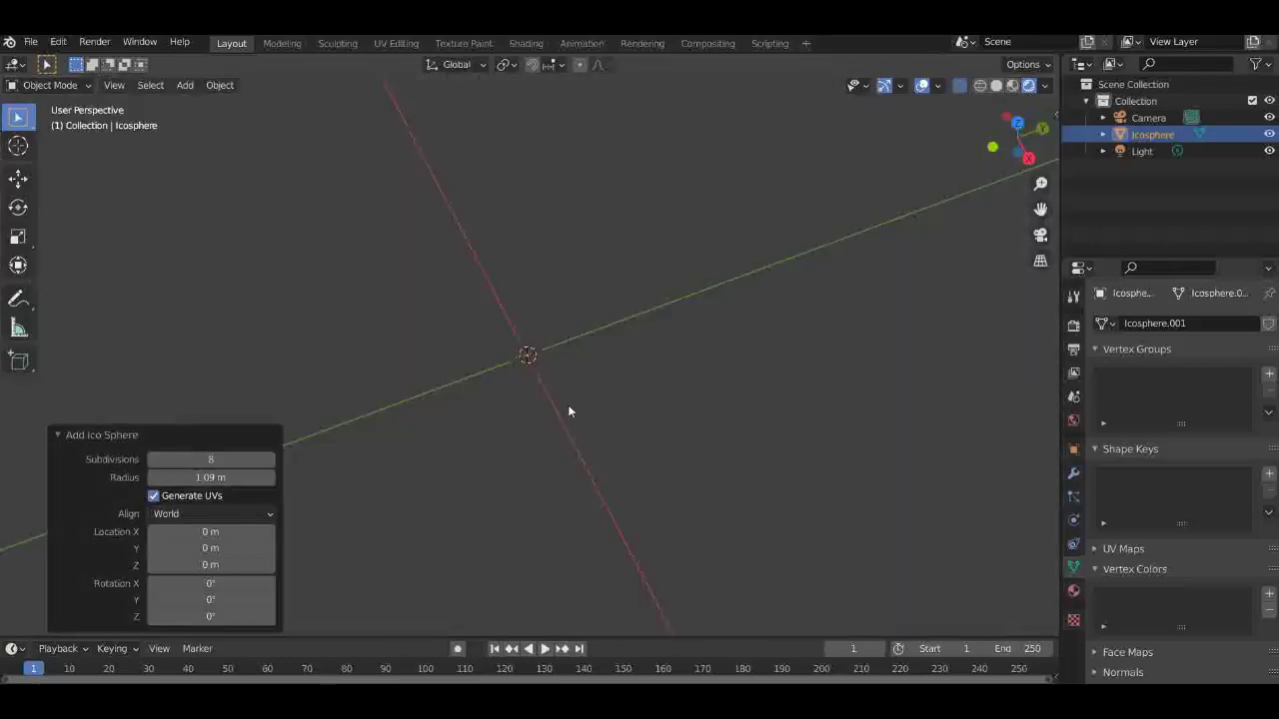
scroll(568, 401, down, 5)
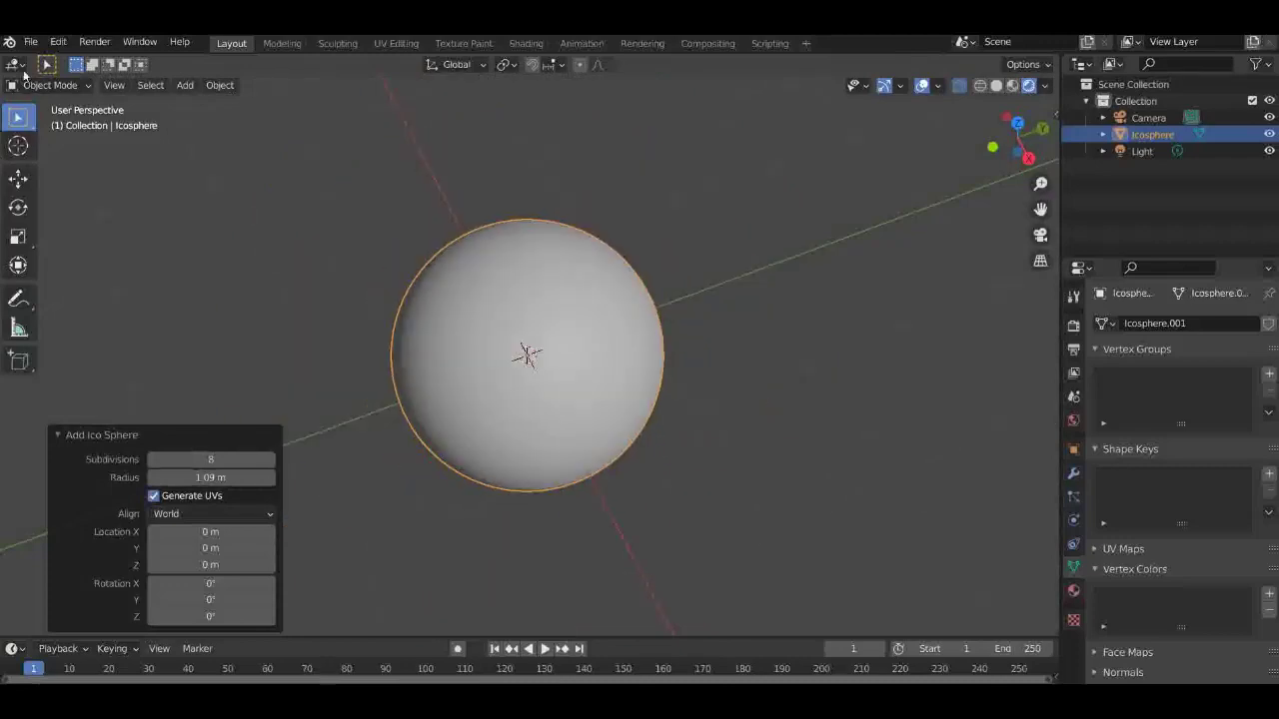
Step: Look at the ico sphere from the top and switch it to Vertex Paint mode
click(1014, 123)
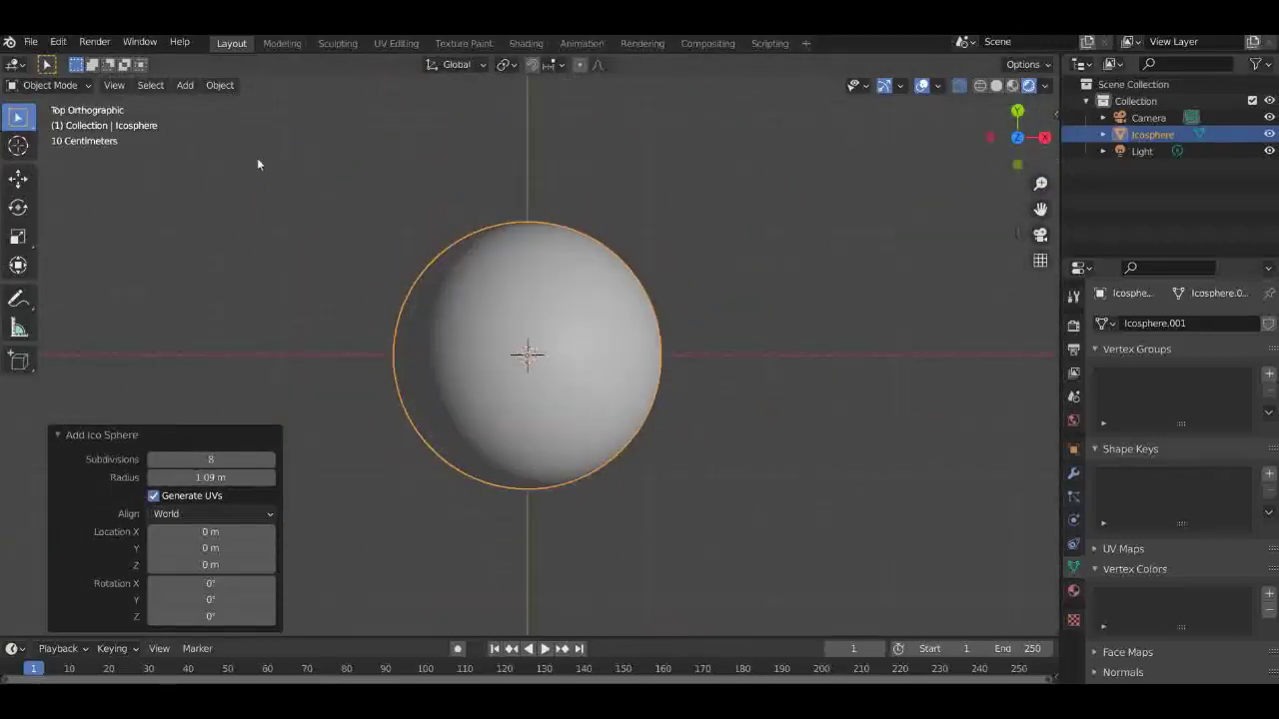
click(50, 85)
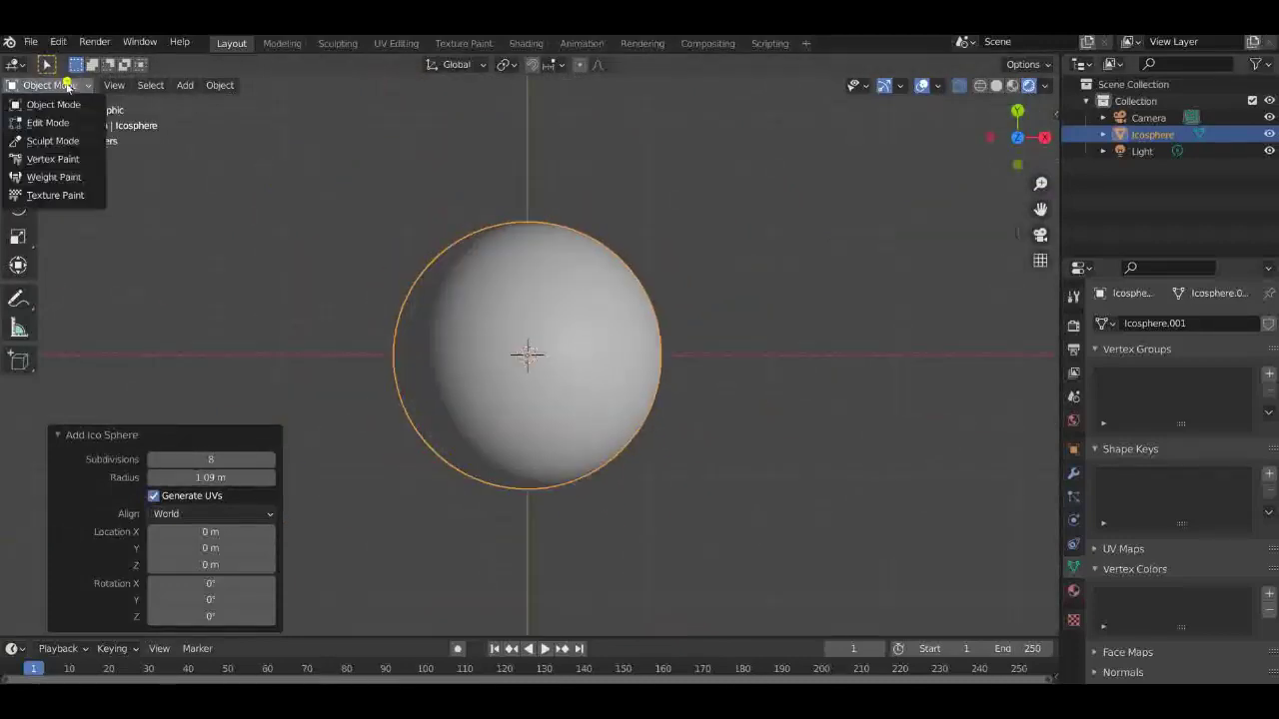
click(52, 159)
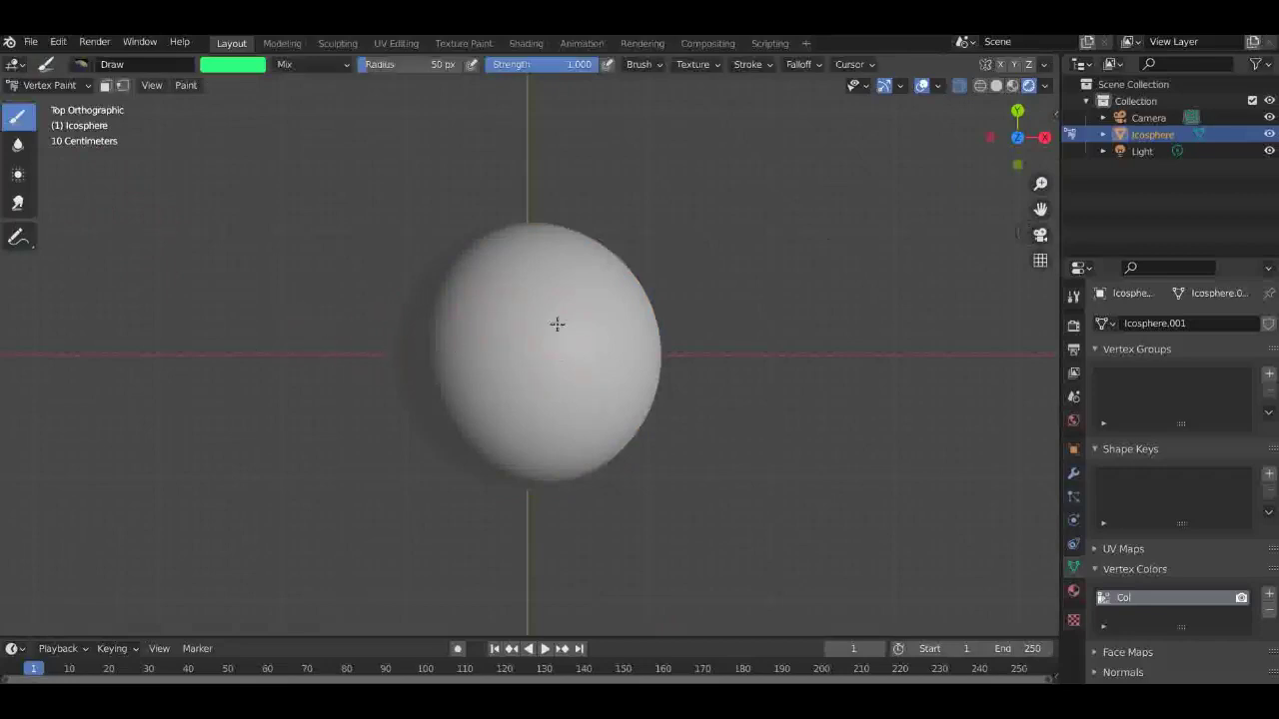
Step: Give the ico sphere a new material with Vertex Color as the source of its Base Color
click(1073, 590)
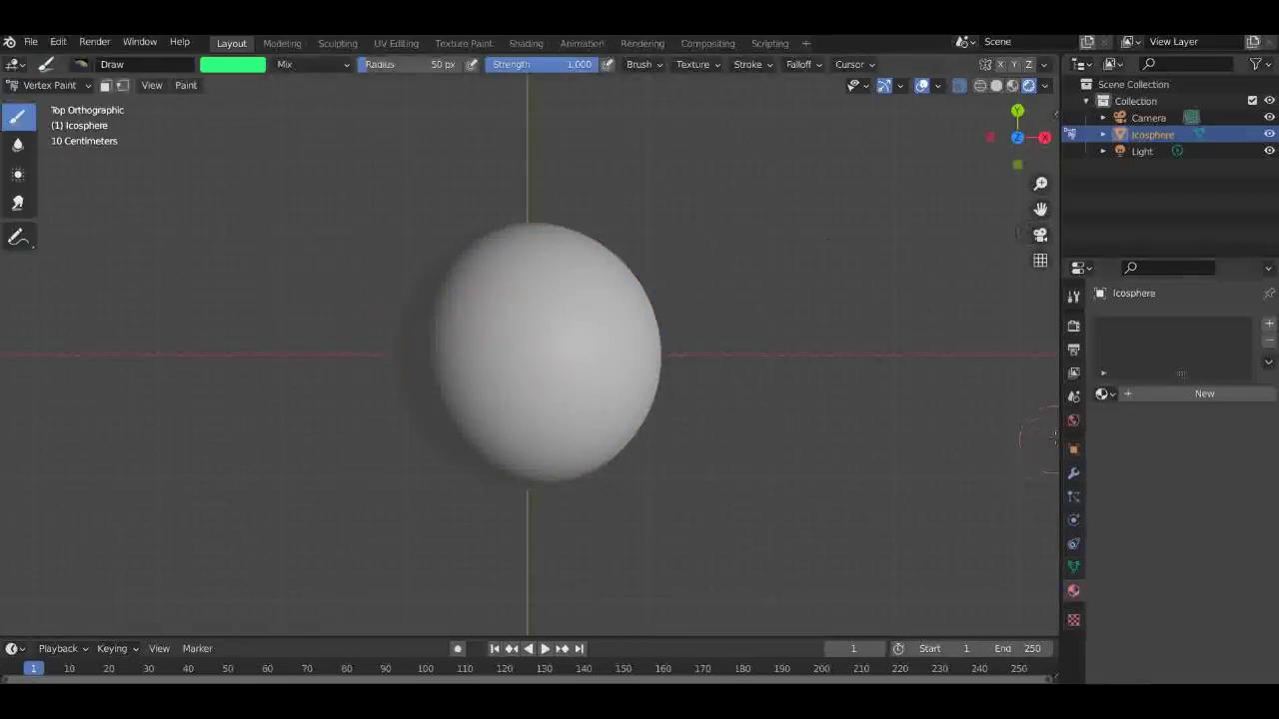
click(1148, 392)
click(1170, 565)
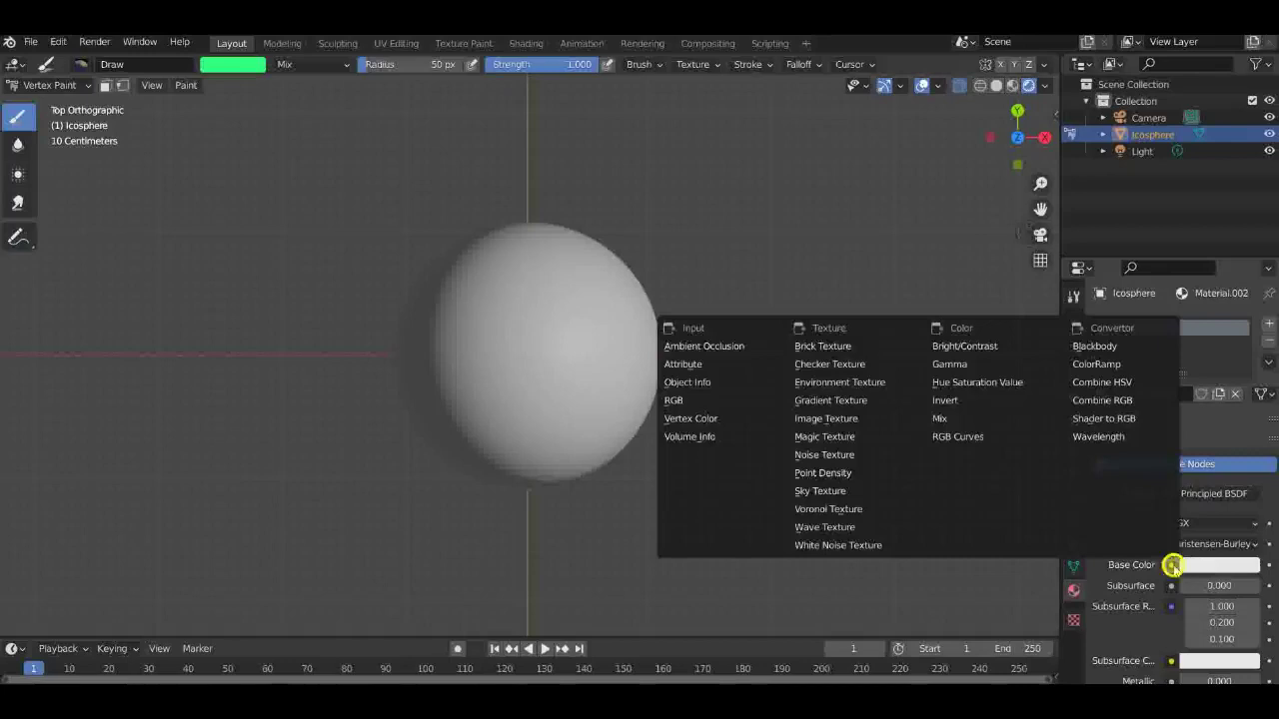
click(690, 418)
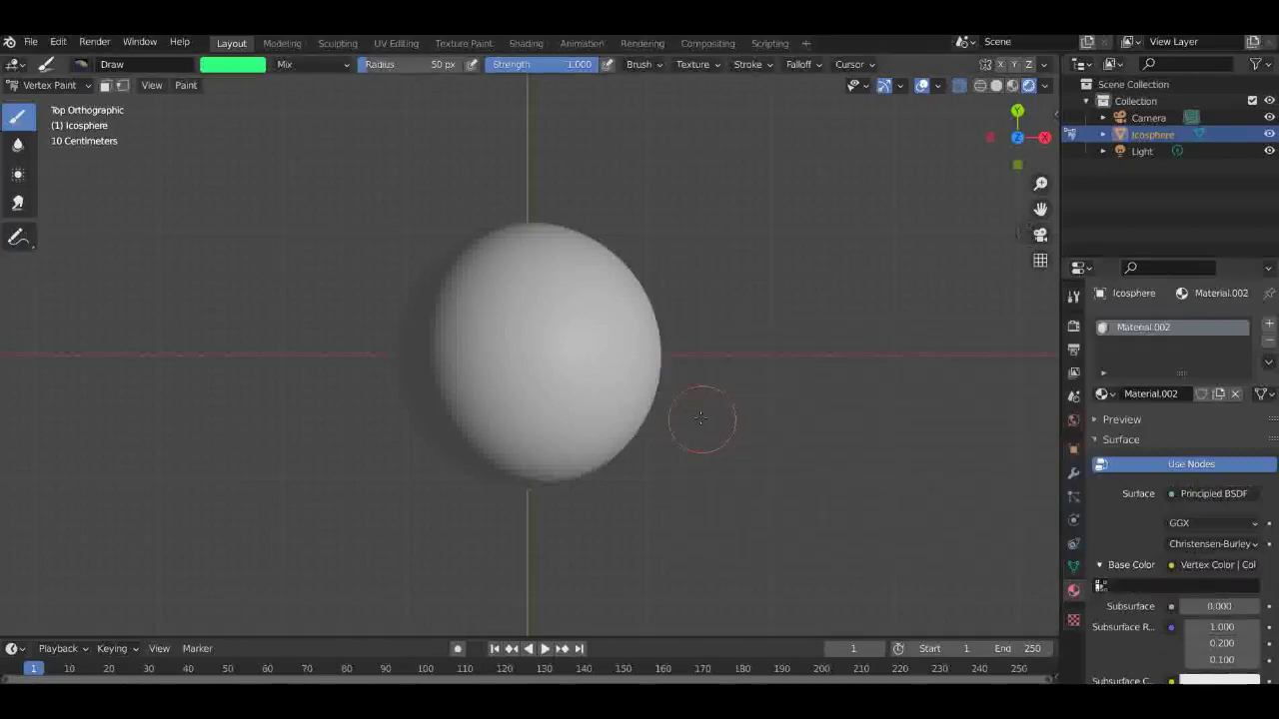
Step: Paint freehand green strokes on the top and one side of the sphere with the Draw brush
mouse_move(510, 289)
mouse_down()
mouse_move(586, 301)
mouse_move(605, 416)
mouse_move(499, 439)
mouse_move(463, 272)
mouse_move(505, 236)
mouse_move(585, 245)
mouse_up()
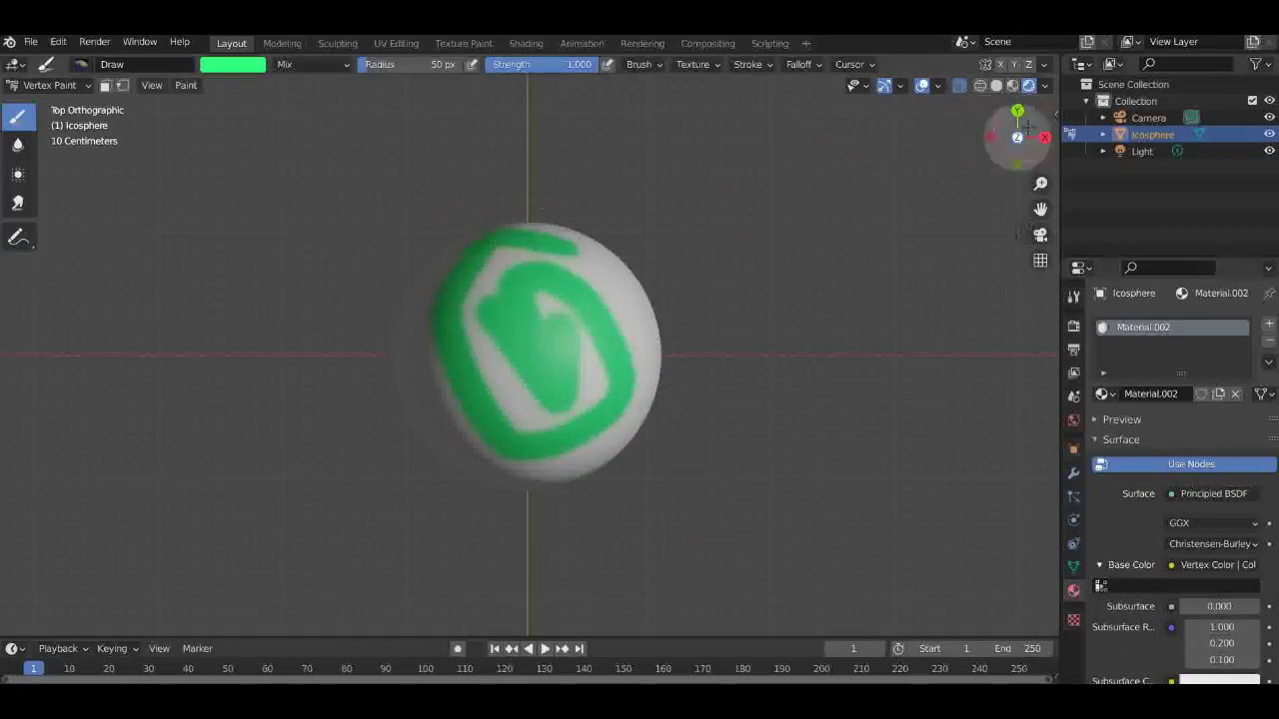
drag(1009, 147, 869, 90)
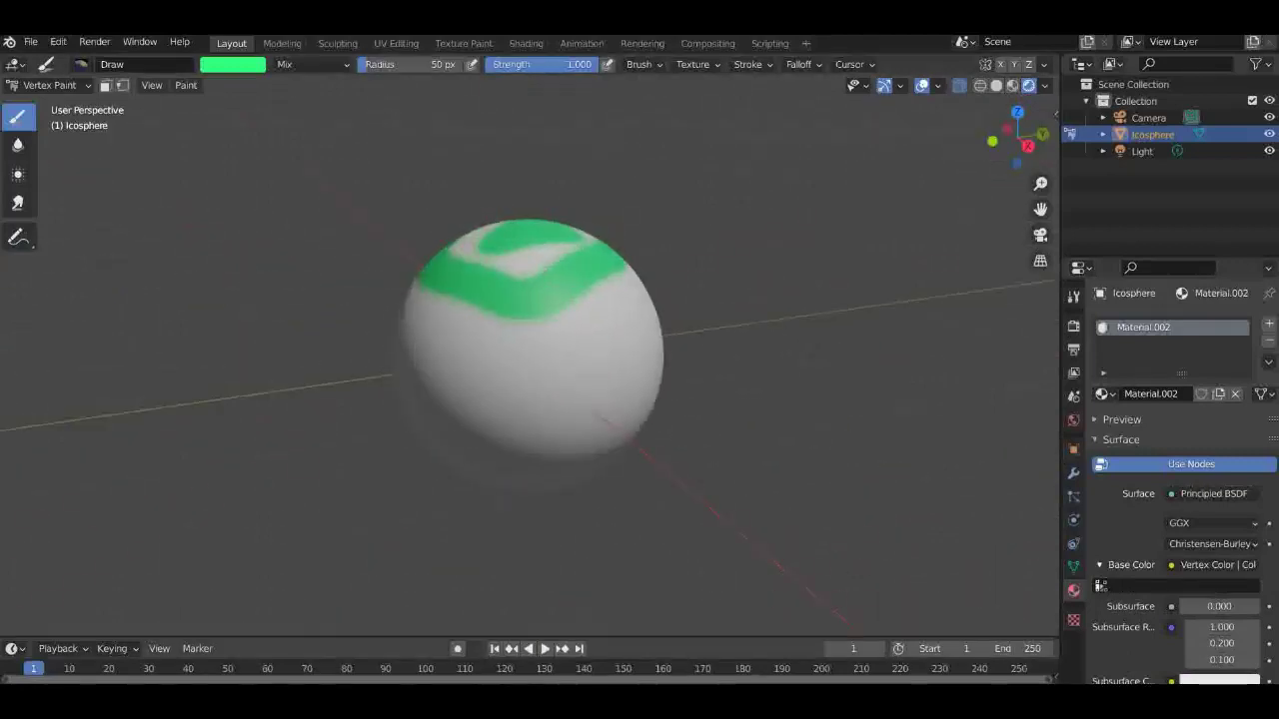
scroll(571, 332, up, 5)
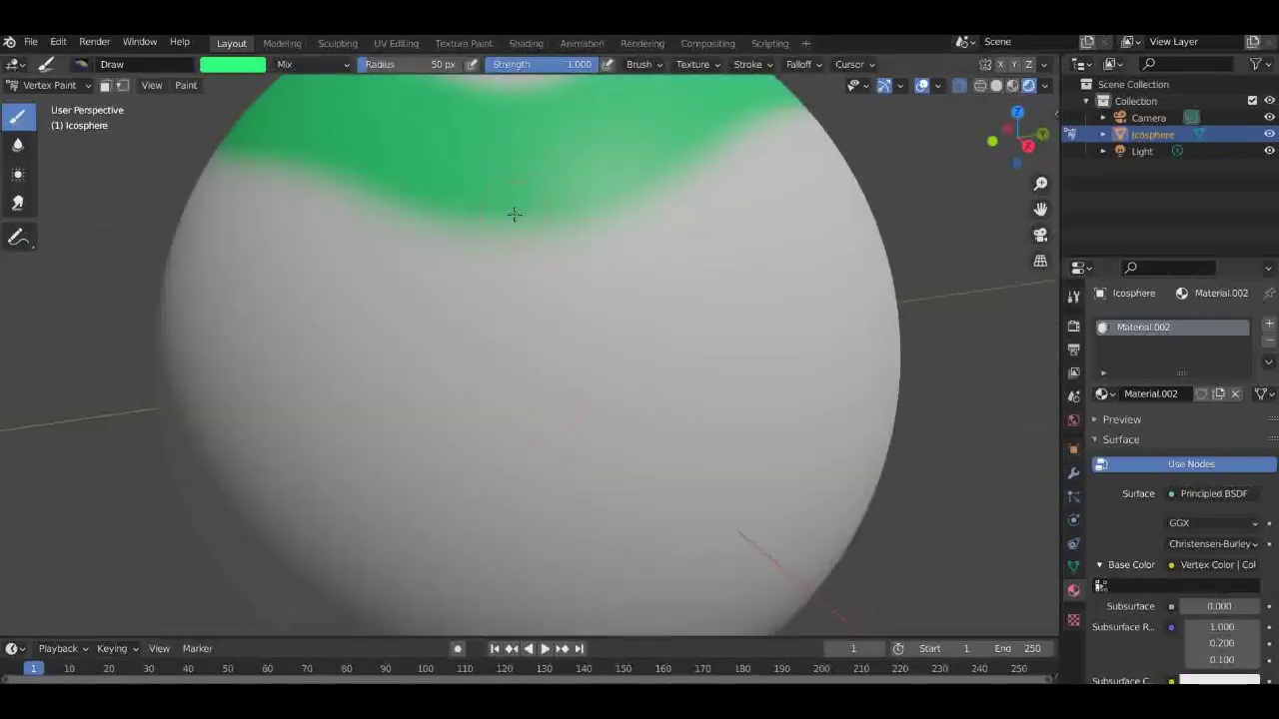
mouse_move(514, 213)
mouse_down()
mouse_move(634, 513)
mouse_move(605, 383)
mouse_move(262, 309)
mouse_move(764, 331)
mouse_move(634, 408)
mouse_move(676, 336)
mouse_up()
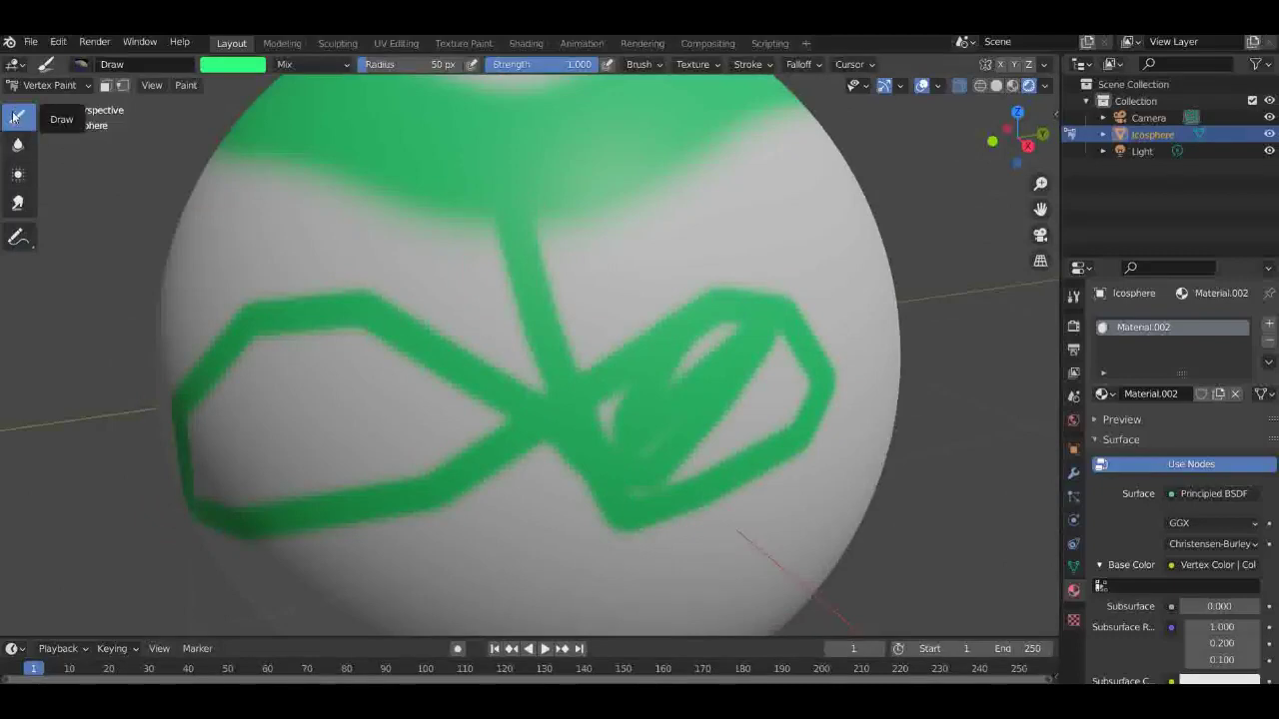
mouse_move(359, 227)
mouse_down()
mouse_move(377, 343)
mouse_move(604, 424)
mouse_up()
drag(887, 297, 764, 368)
drag(884, 388, 822, 246)
Step: Paint a wavy green stroke on the underside of the sphere from the bottom view
scroll(849, 228, down, 7)
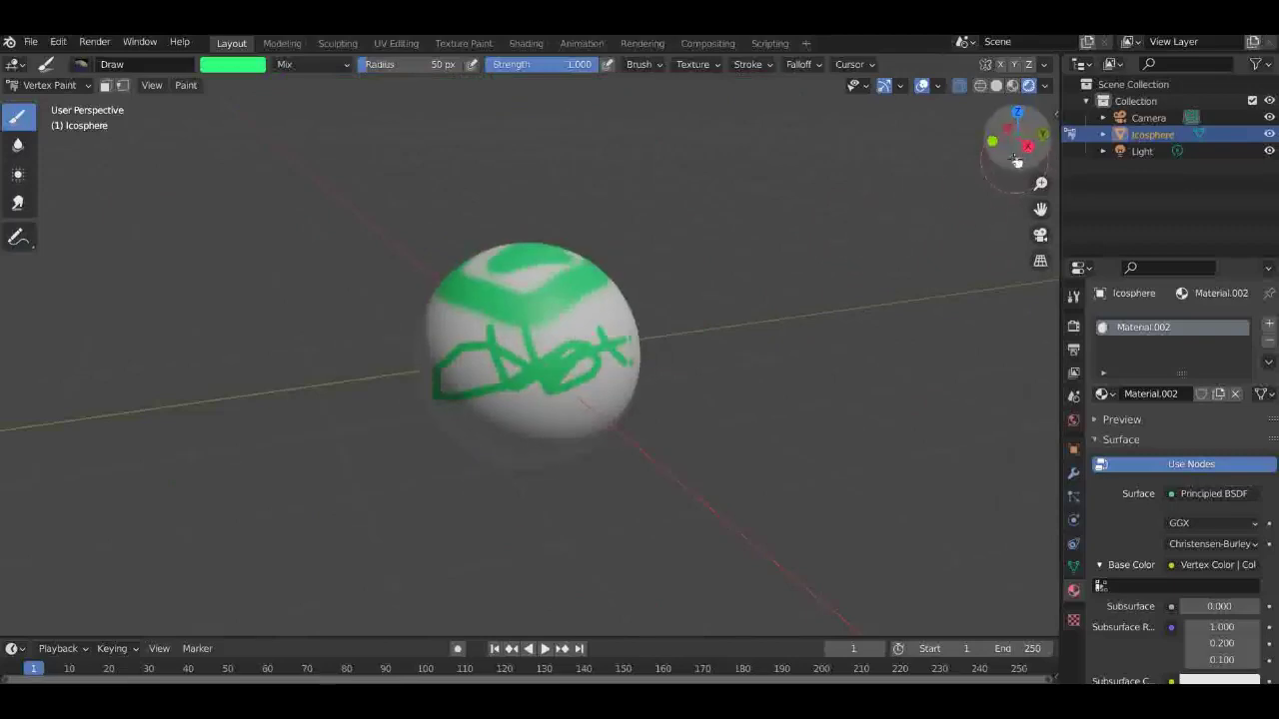
click(1017, 163)
mouse_move(590, 368)
mouse_down()
mouse_move(554, 288)
mouse_move(551, 412)
mouse_move(505, 330)
mouse_move(472, 410)
mouse_up()
drag(446, 318, 491, 286)
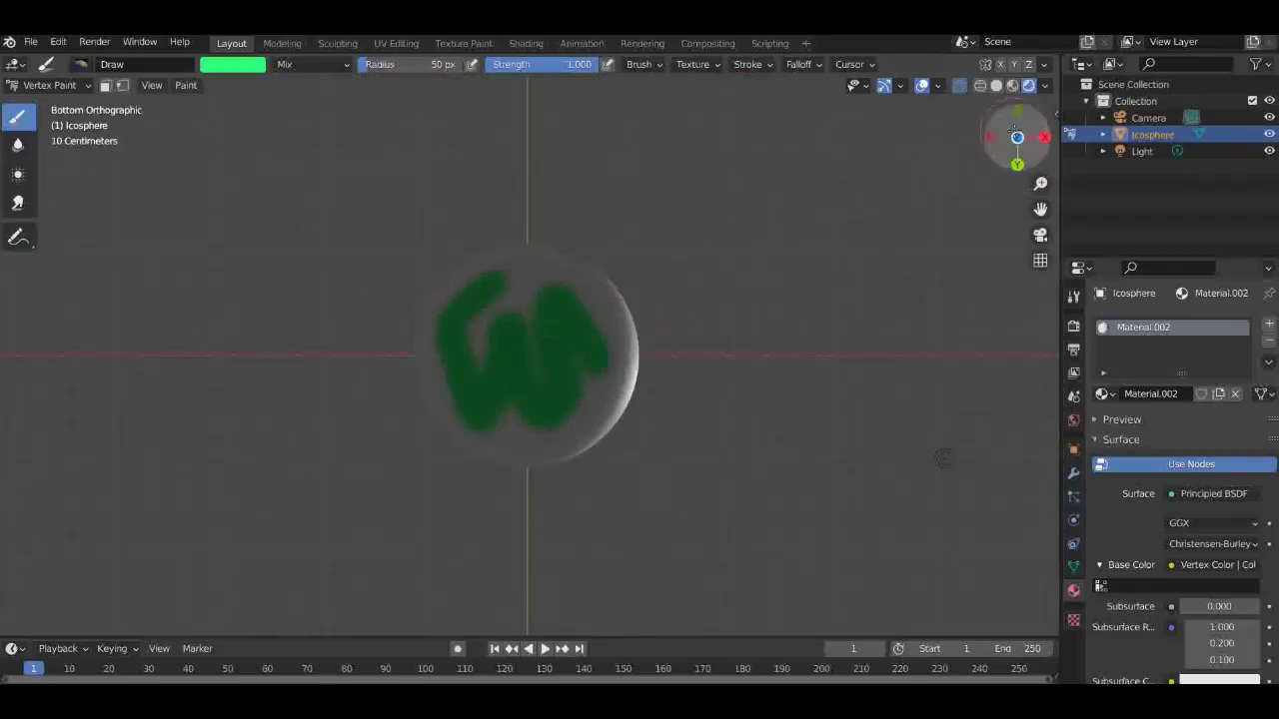
Step: Change the viewport shading to Material Preview and view the painted sphere from the side
mouse_move(1015, 134)
mouse_down()
mouse_move(934, 385)
mouse_move(1023, 141)
mouse_up()
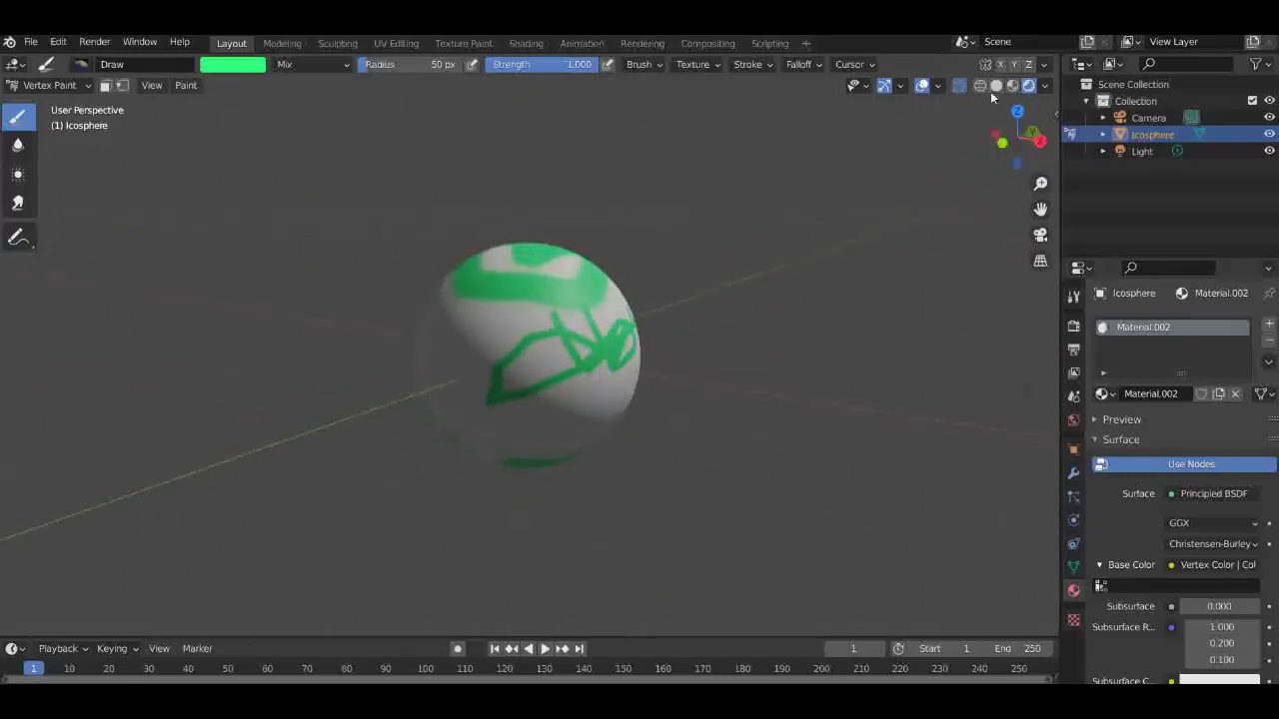
click(1012, 86)
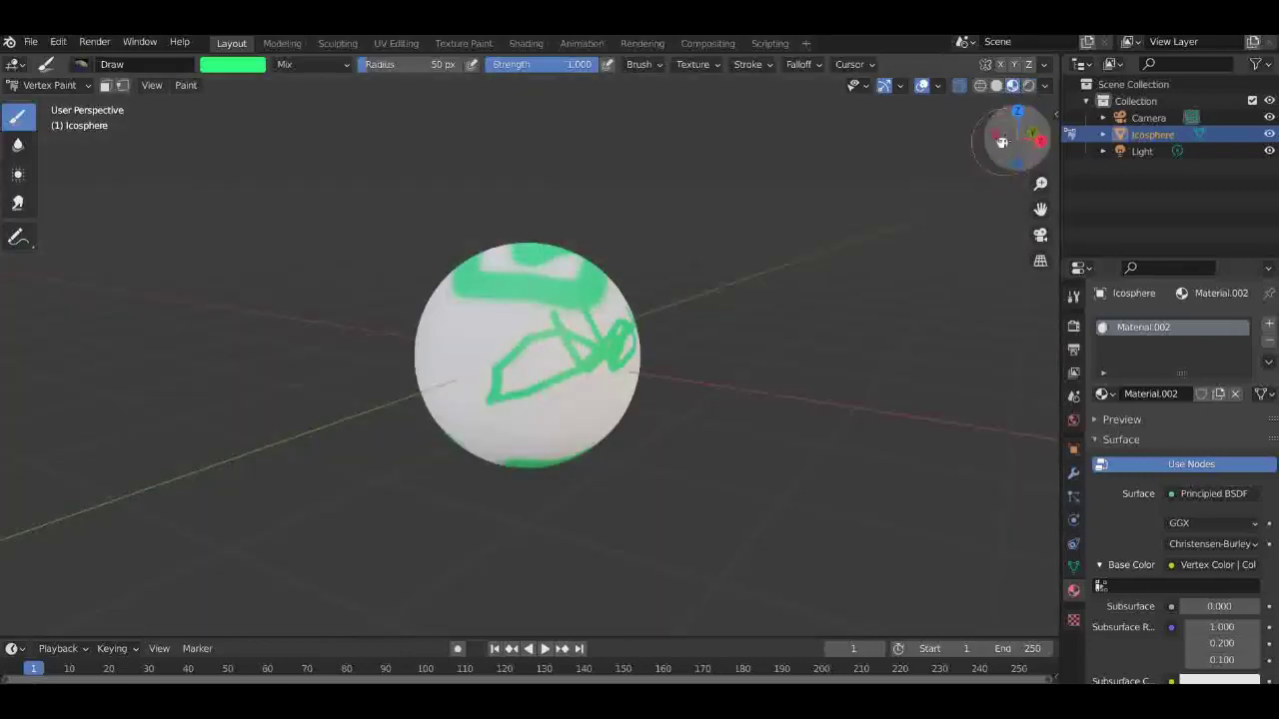
drag(1015, 135, 974, 195)
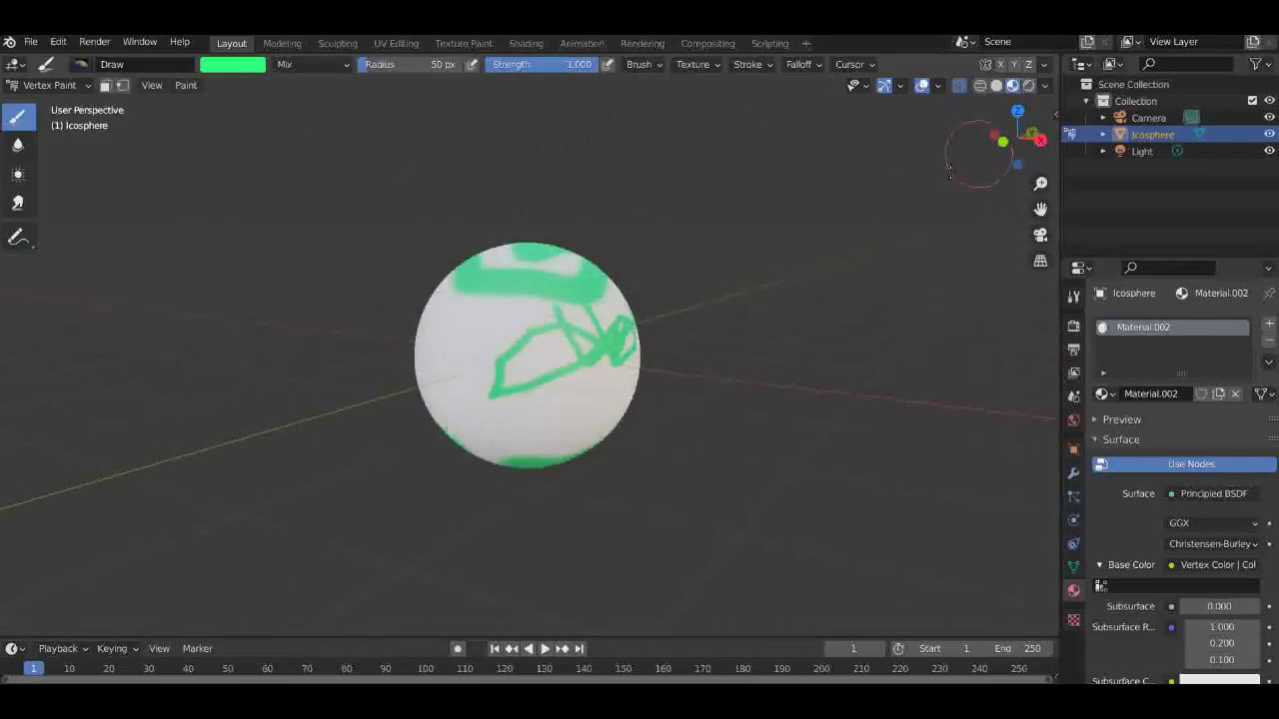
Step: Smear the thin green outline on the side of the sphere with the Smear brush
scroll(684, 289, up, 6)
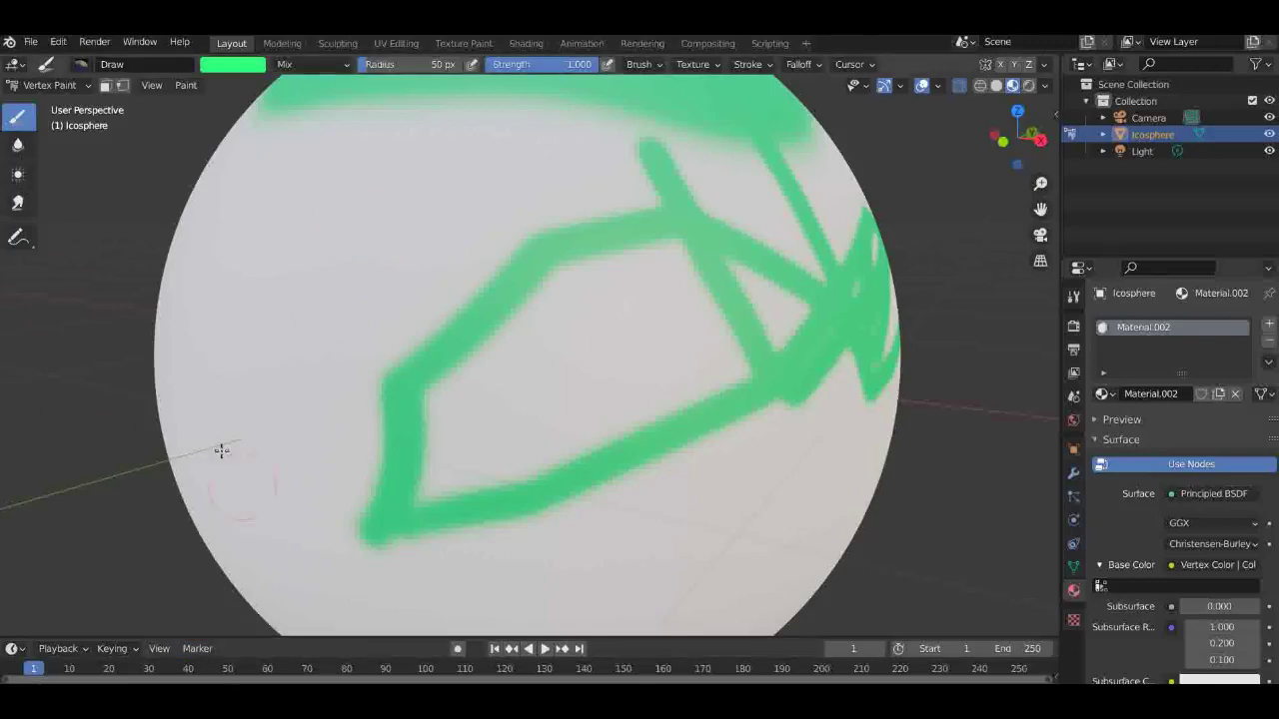
click(17, 205)
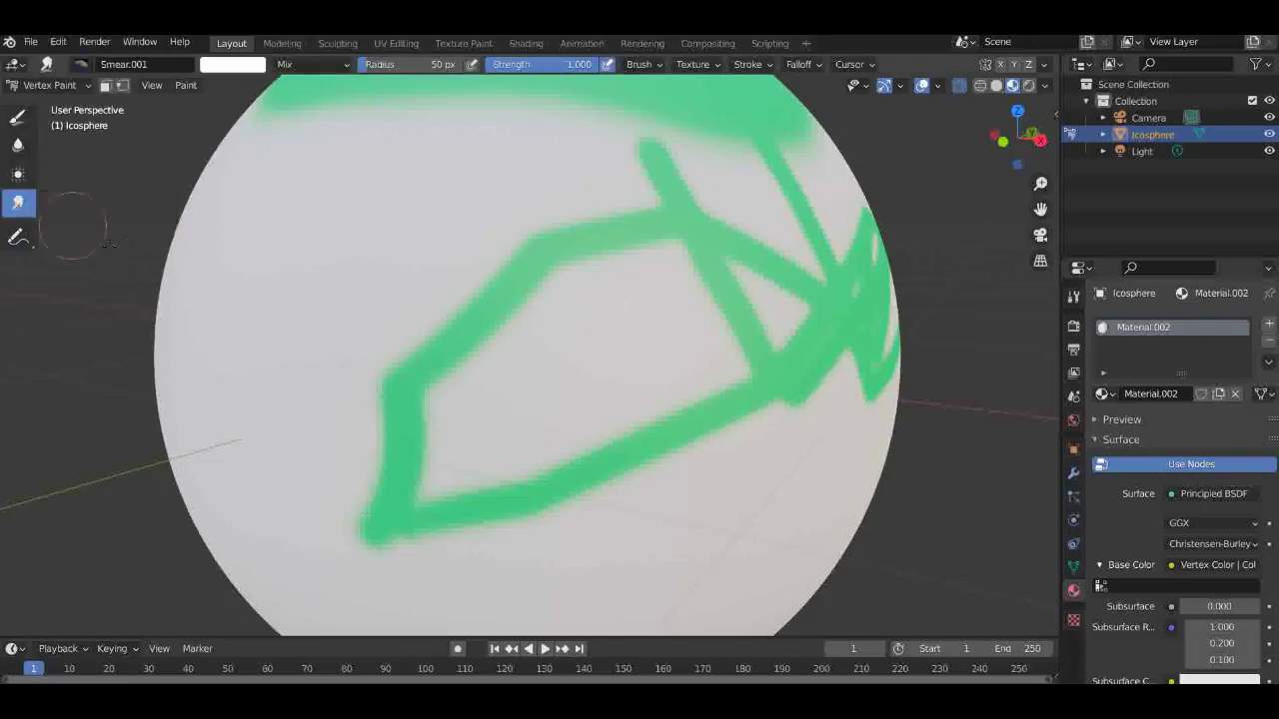
mouse_move(440, 397)
mouse_down()
mouse_move(286, 349)
mouse_move(614, 533)
mouse_move(385, 297)
mouse_move(446, 370)
mouse_move(736, 356)
mouse_move(582, 363)
mouse_move(671, 271)
mouse_up()
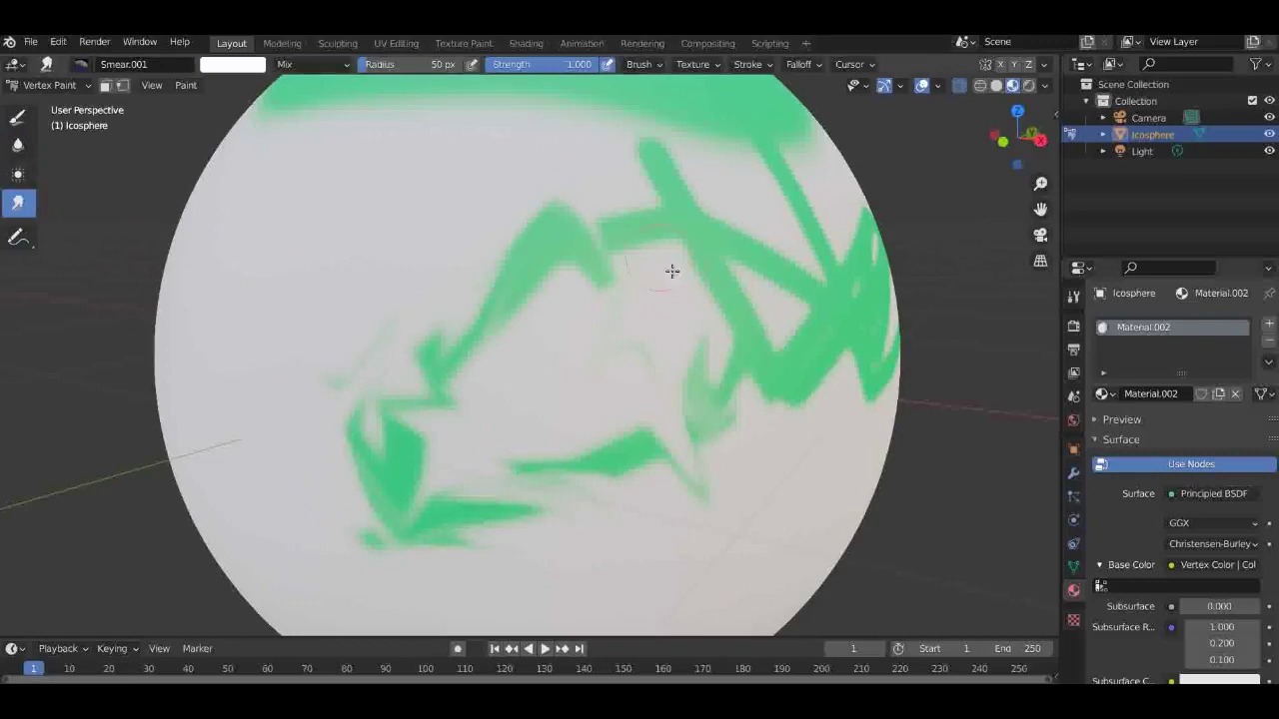
Step: Set the Smear brush's color to orange
scroll(486, 140, down, 3)
click(239, 67)
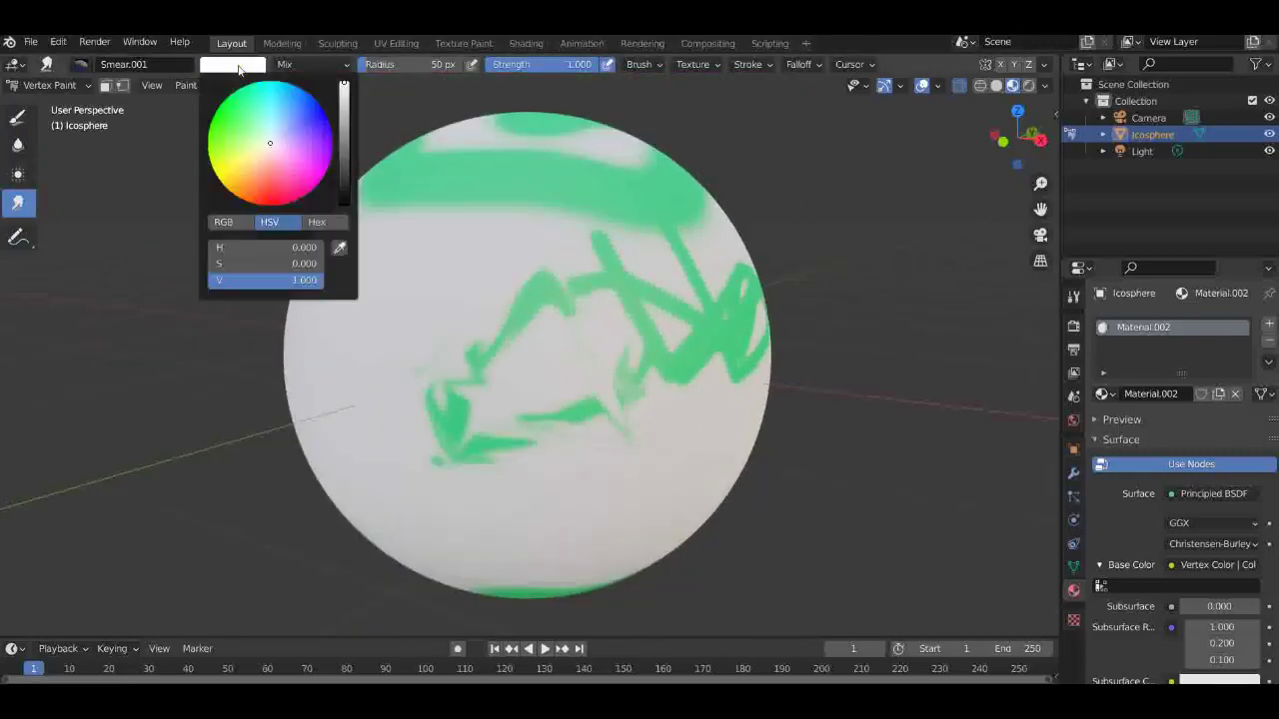
mouse_move(275, 122)
mouse_down()
mouse_move(246, 103)
mouse_move(211, 123)
mouse_move(238, 197)
mouse_up()
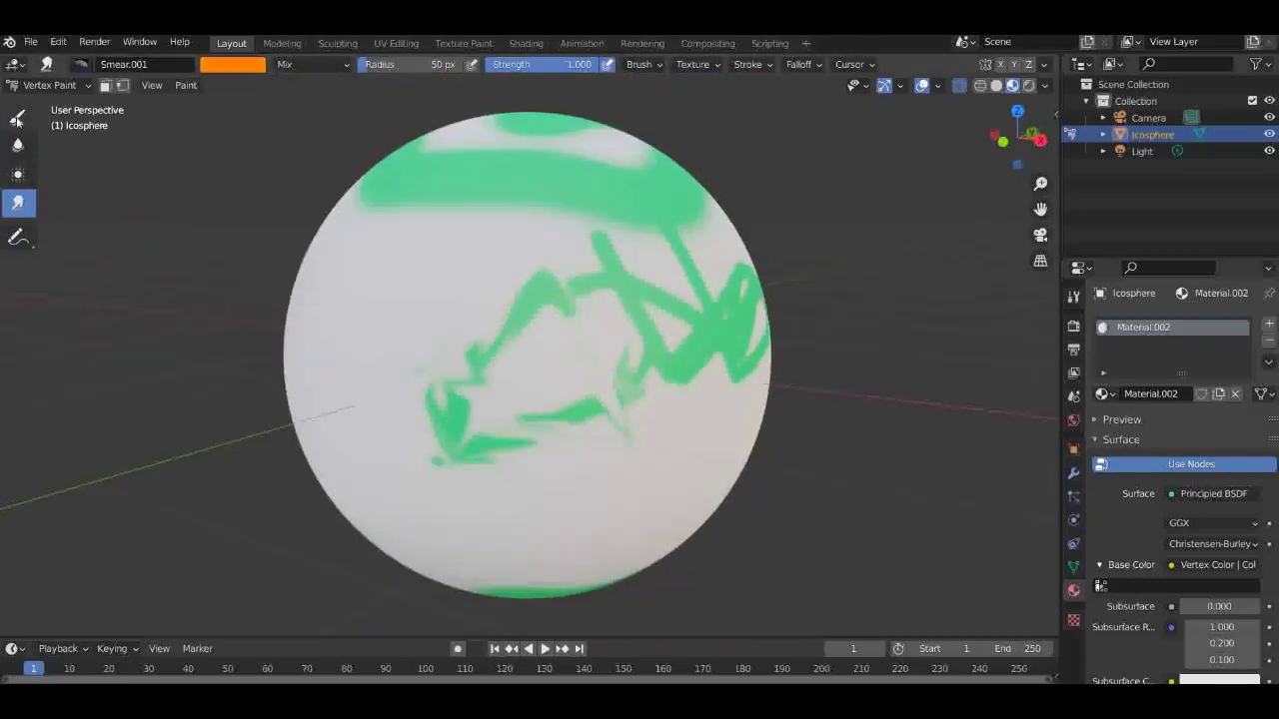
Step: Set the Draw brush's color to red and paint zigzag strokes over the smeared green area
click(17, 117)
click(216, 65)
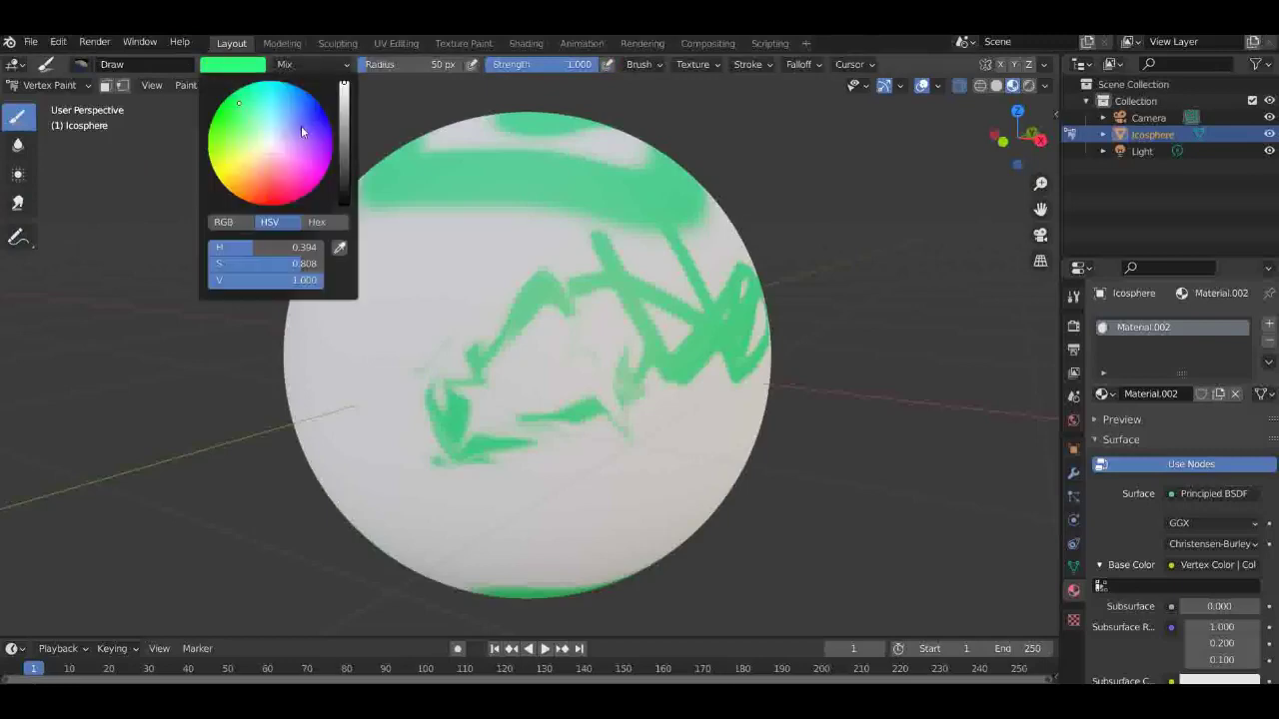
click(301, 125)
drag(471, 261, 496, 328)
mouse_move(672, 341)
mouse_down()
mouse_move(528, 455)
mouse_move(501, 363)
mouse_up()
Step: Set the Draw brush's color to blue and paint a bent stroke across the red one
click(247, 63)
click(278, 149)
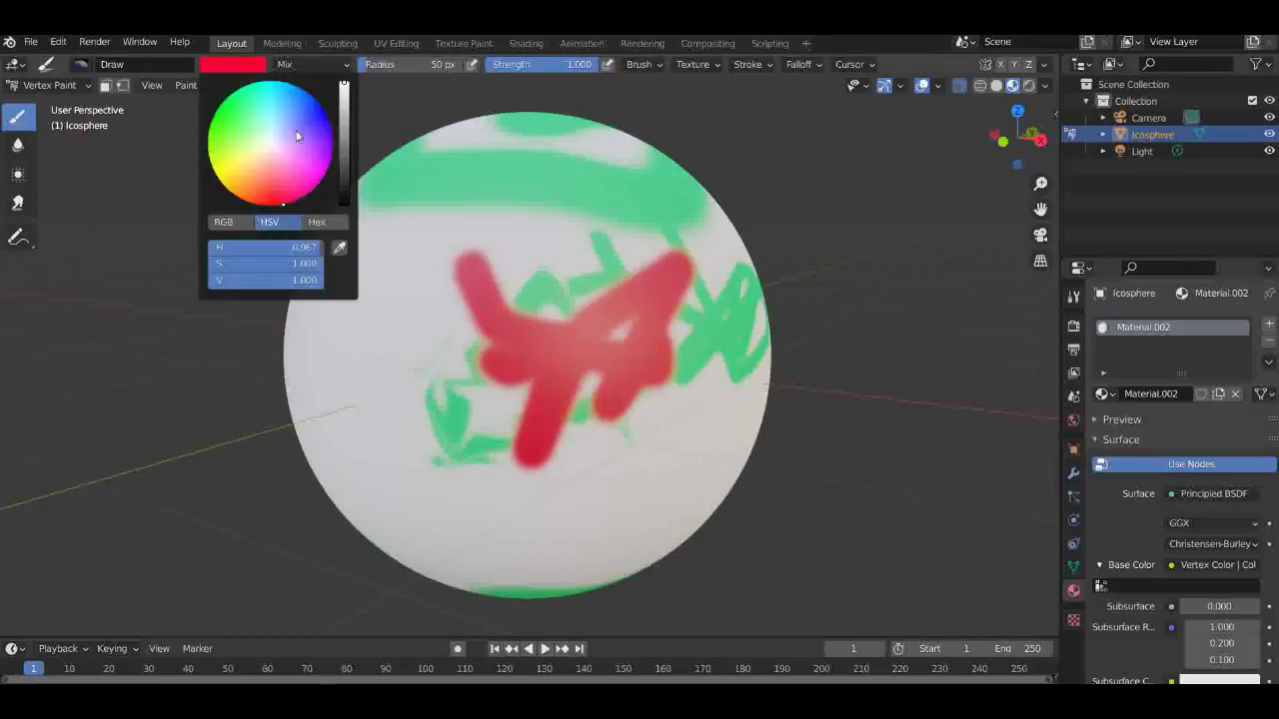
drag(492, 215, 507, 350)
drag(621, 323, 627, 515)
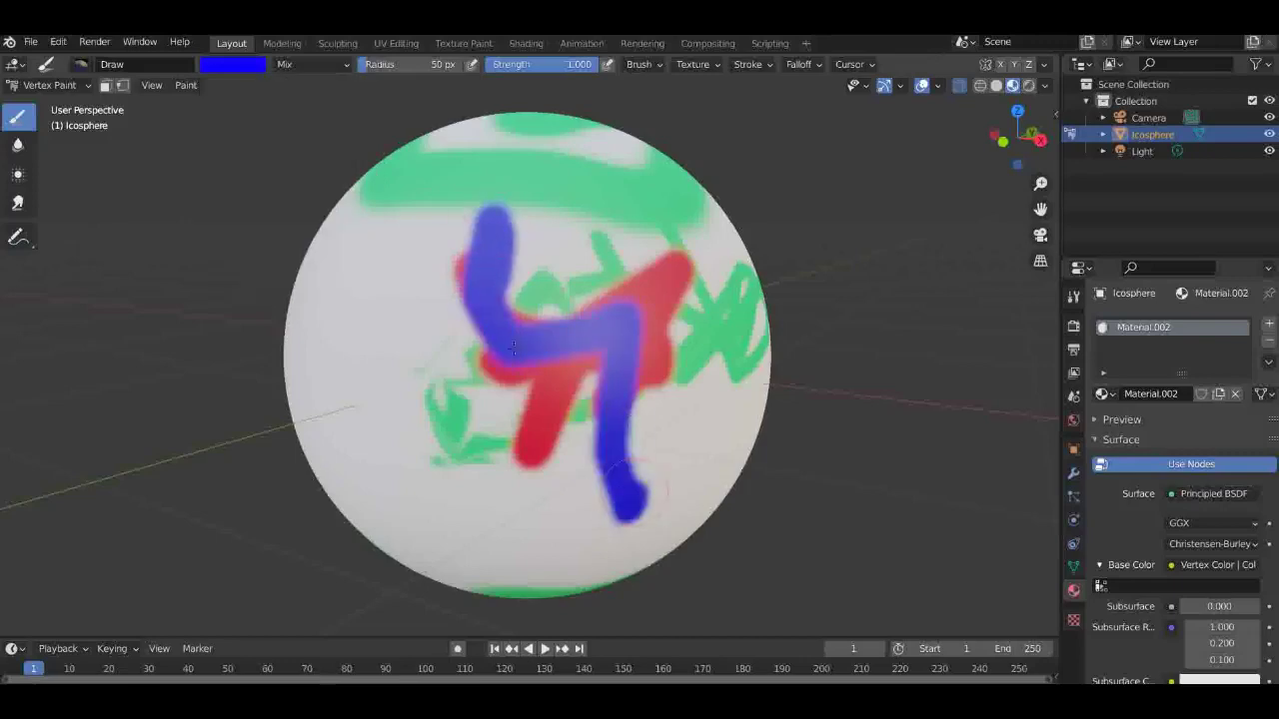
Step: Blend the blue, red and green strokes into each other with the Smear brush
click(19, 202)
mouse_move(554, 308)
mouse_down()
mouse_move(494, 417)
mouse_move(449, 365)
mouse_move(619, 324)
mouse_move(487, 309)
mouse_move(610, 310)
mouse_move(614, 375)
mouse_move(594, 489)
mouse_move(511, 482)
mouse_move(625, 470)
mouse_move(670, 442)
mouse_move(664, 334)
mouse_move(447, 390)
mouse_up()
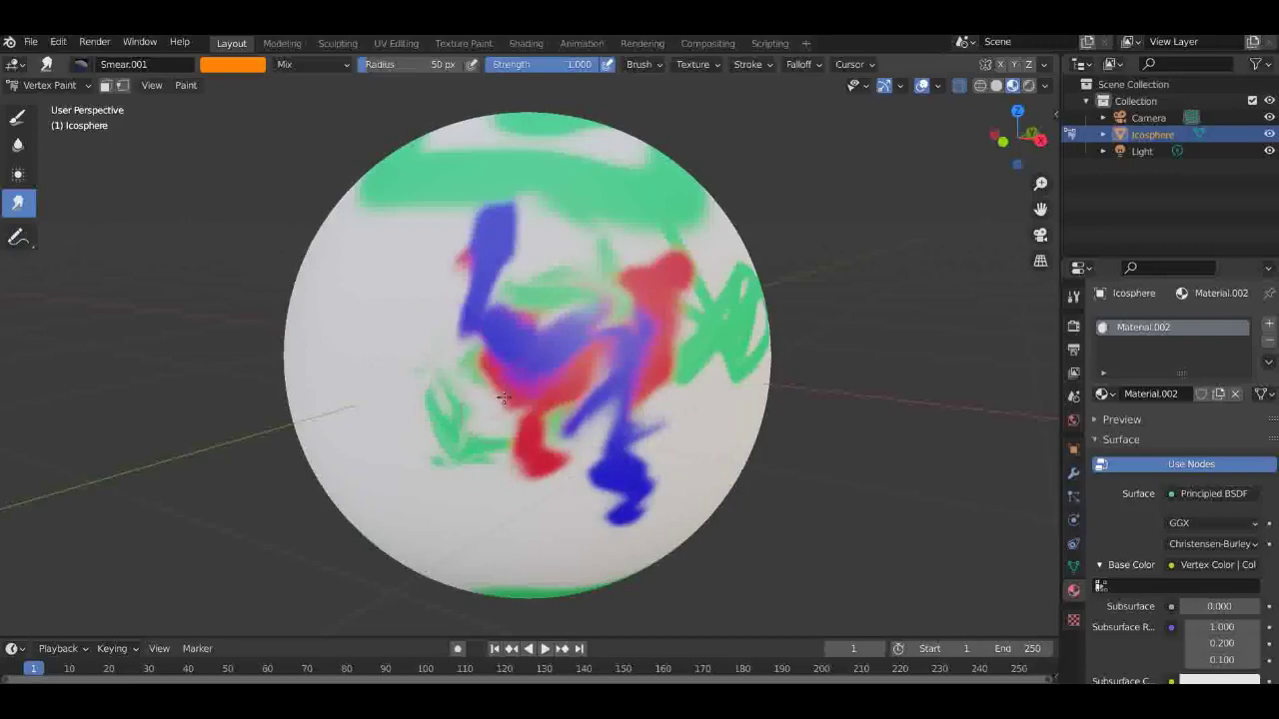
scroll(448, 390, down, 2)
scroll(479, 242, up, 6)
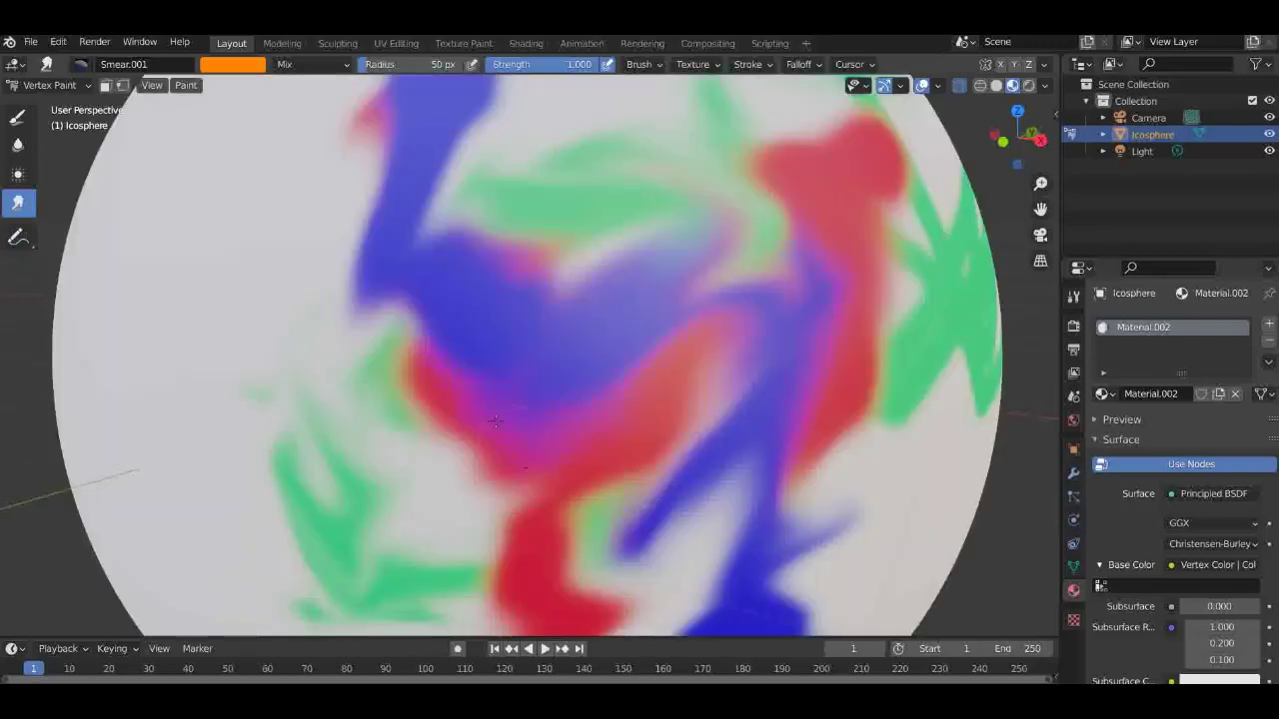
mouse_move(688, 403)
mouse_down()
mouse_move(591, 454)
mouse_move(436, 491)
mouse_move(400, 420)
mouse_move(387, 334)
mouse_move(412, 291)
mouse_move(233, 392)
mouse_move(118, 303)
mouse_up()
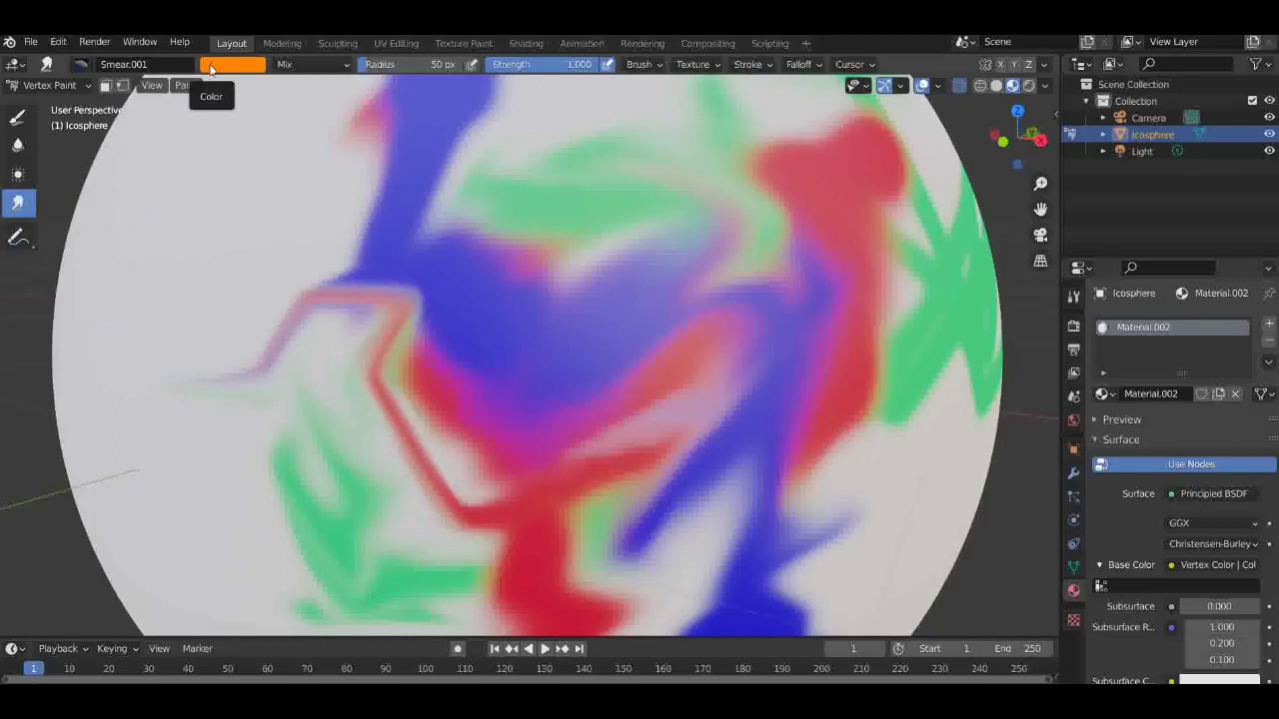
Step: Draw freehand annotation strokes and two crossing straight annotation lines over the sphere in the front view
click(18, 237)
scroll(311, 219, down, 6)
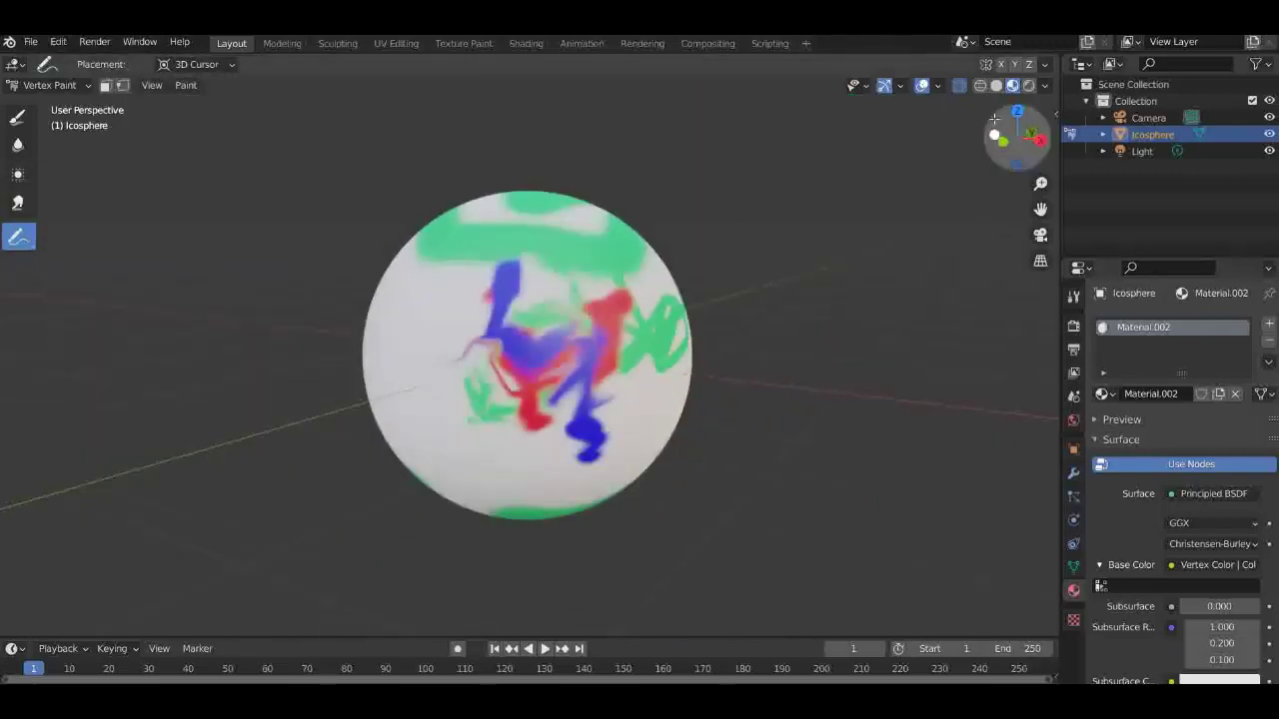
click(1003, 143)
drag(482, 349, 614, 415)
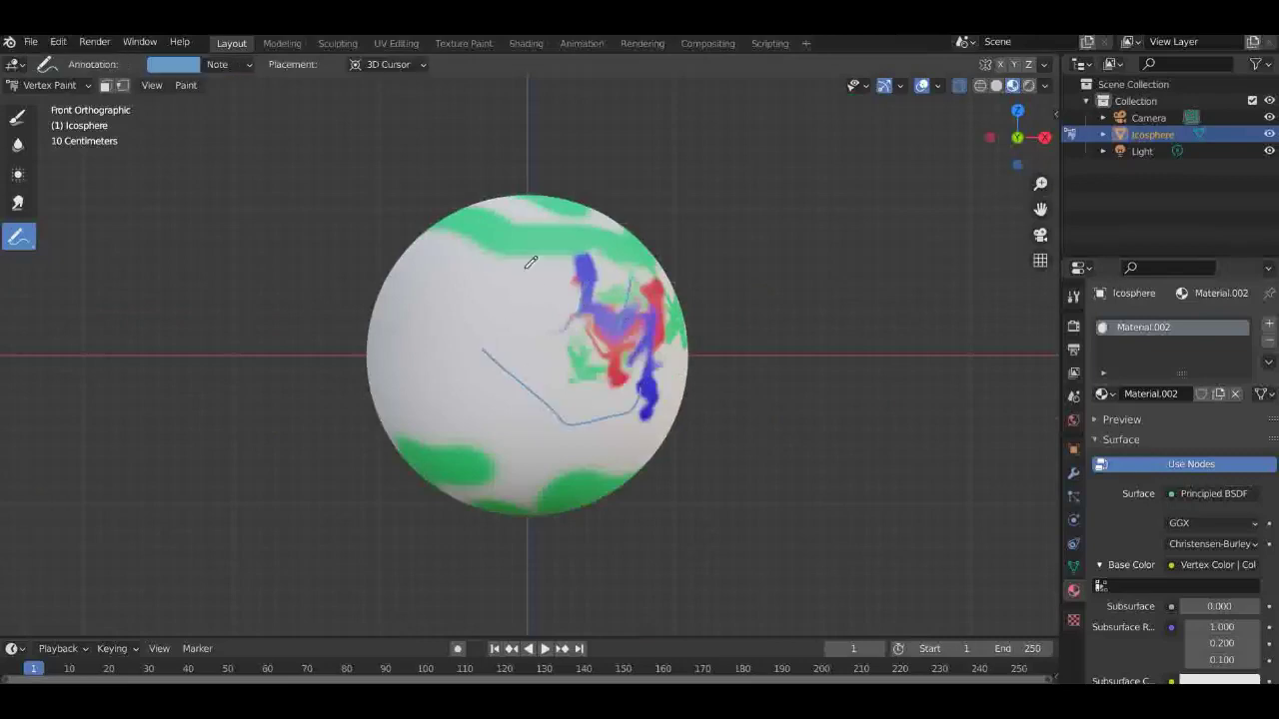
drag(463, 233, 397, 453)
mouse_move(563, 240)
mouse_down()
mouse_move(770, 342)
mouse_move(810, 447)
mouse_up()
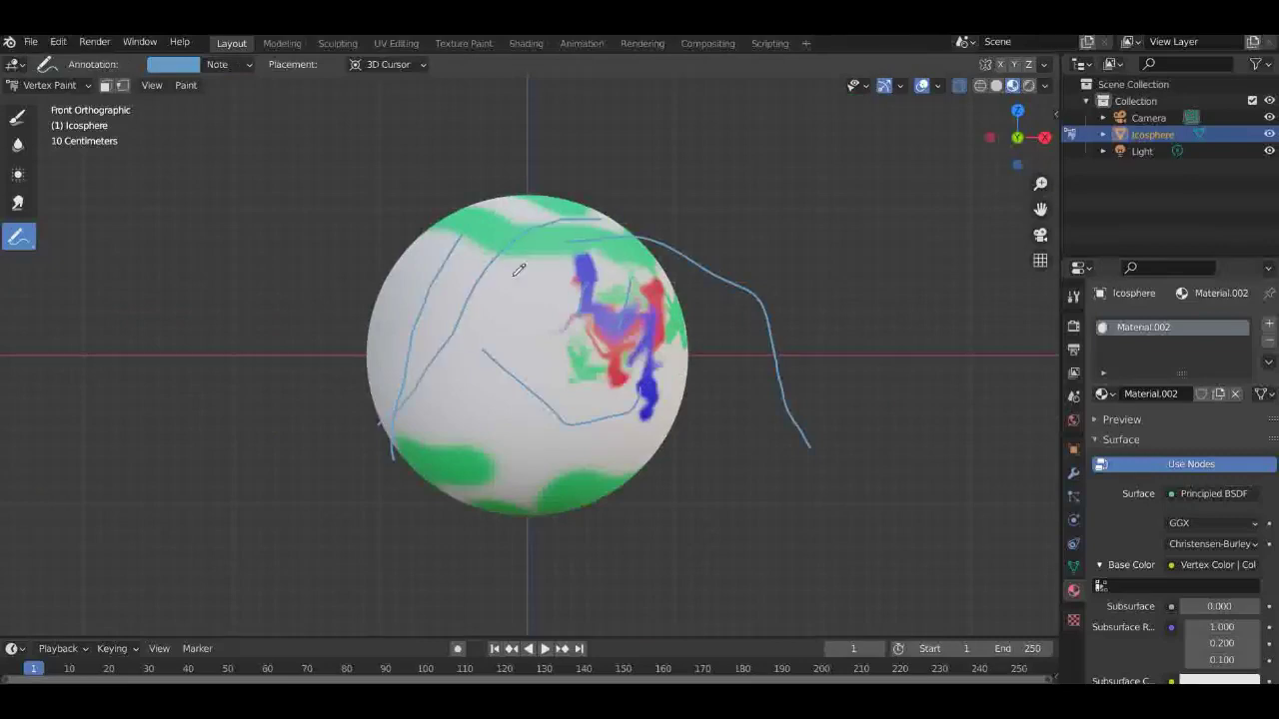
mouse_move(1018, 130)
mouse_down()
mouse_move(670, 200)
mouse_move(529, 194)
mouse_move(379, 140)
mouse_move(639, 214)
mouse_up()
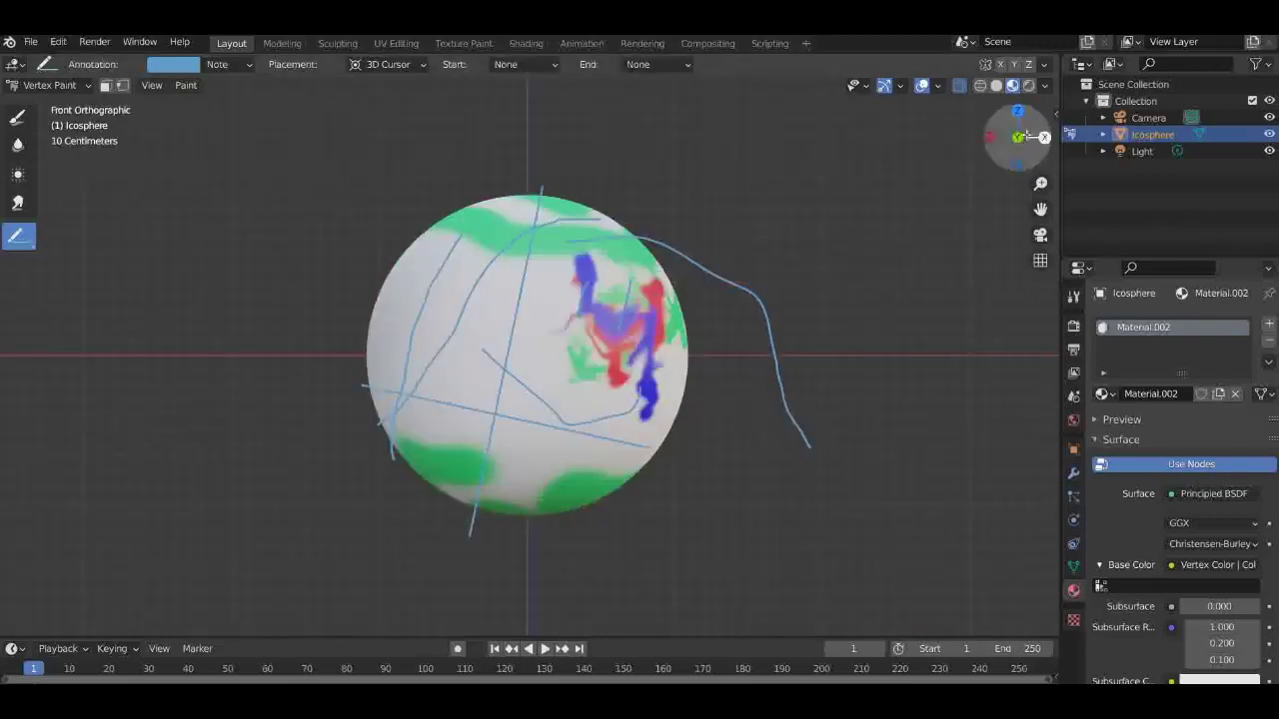
mouse_move(1029, 137)
mouse_down()
mouse_move(984, 144)
mouse_move(1028, 138)
mouse_up()
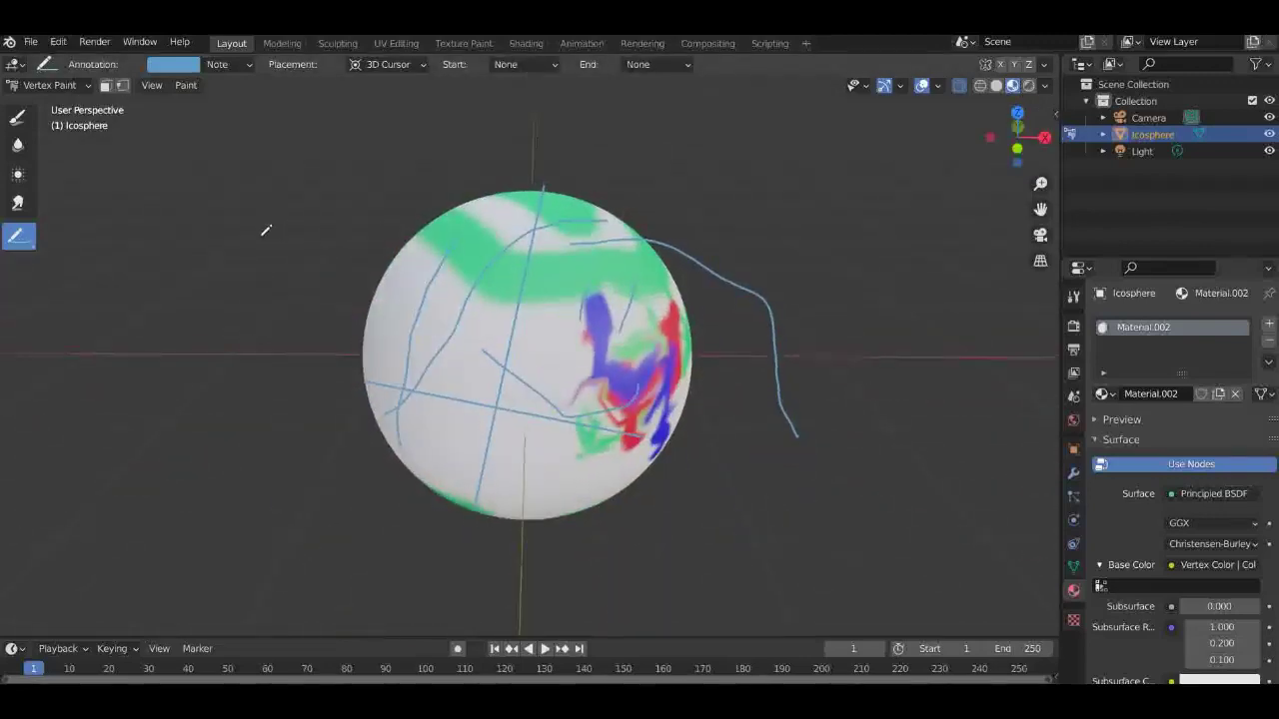
Step: Blend the blue stroke, the green band's edge and the red-blue patch with the Average brush
click(17, 174)
scroll(578, 326, up, 3)
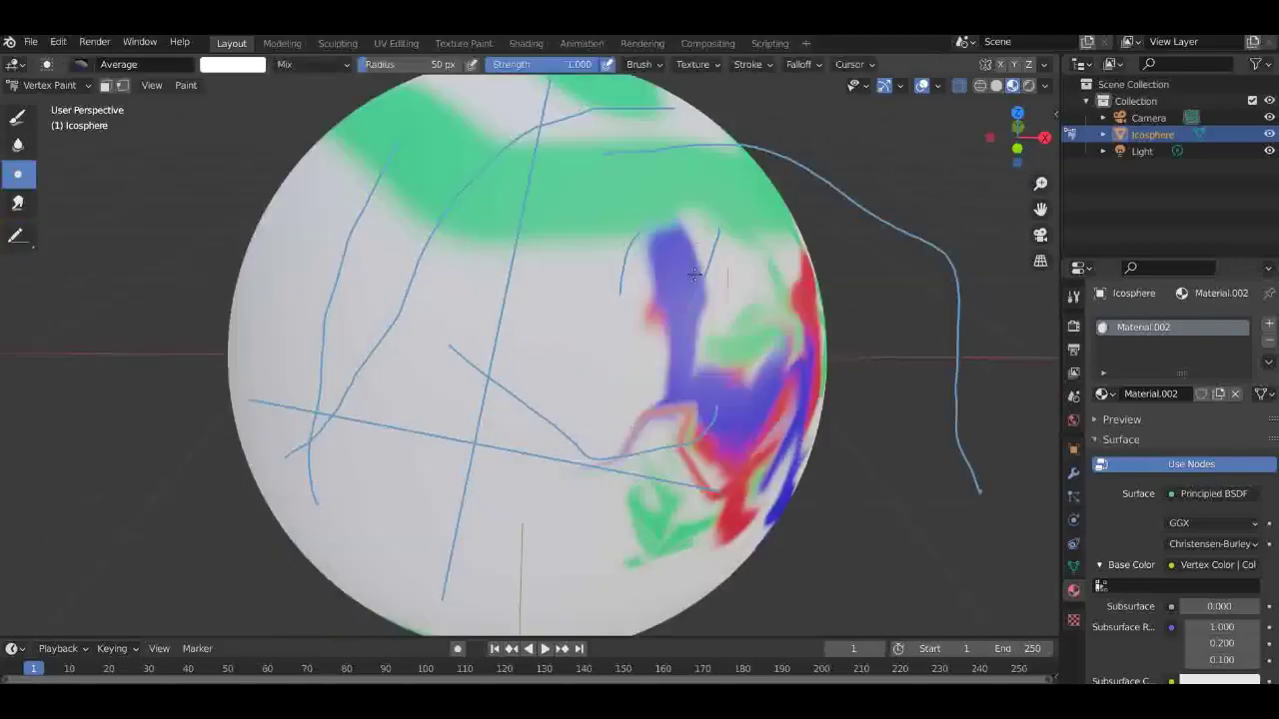
mouse_move(690, 269)
mouse_down()
mouse_move(665, 299)
mouse_move(677, 275)
mouse_move(648, 251)
mouse_up()
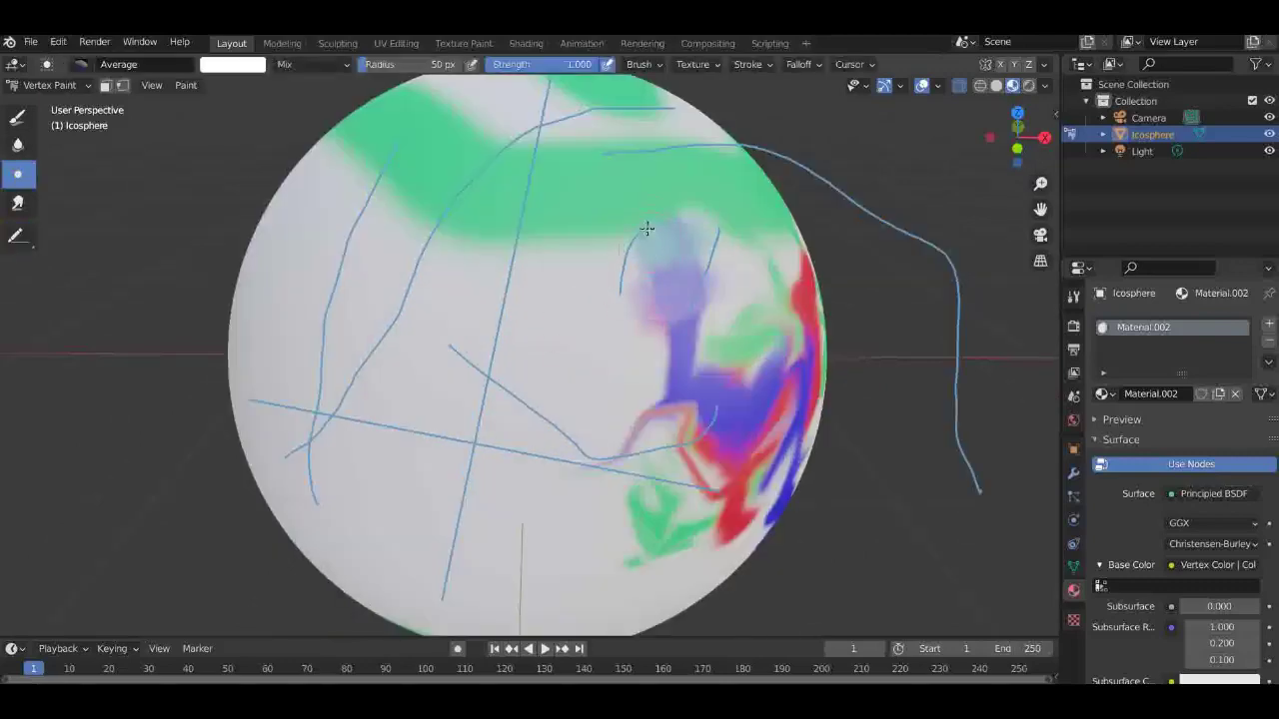
mouse_move(570, 198)
mouse_down()
mouse_move(449, 226)
mouse_move(345, 206)
mouse_move(297, 260)
mouse_move(468, 223)
mouse_up()
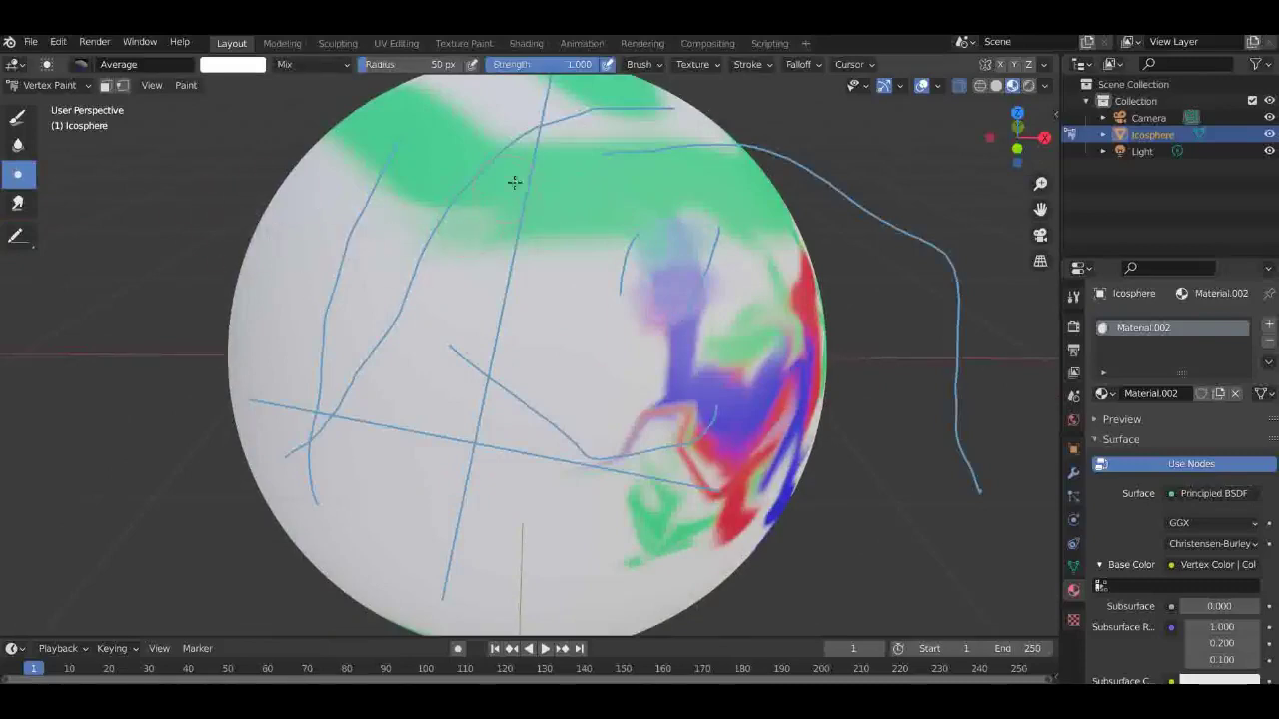
drag(964, 127, 903, 228)
mouse_move(571, 424)
mouse_down()
mouse_move(529, 410)
mouse_move(568, 422)
mouse_move(565, 452)
mouse_move(650, 430)
mouse_move(616, 431)
mouse_move(547, 468)
mouse_move(322, 299)
mouse_move(504, 359)
mouse_move(474, 286)
mouse_move(437, 249)
mouse_move(447, 245)
mouse_move(444, 268)
mouse_move(418, 237)
mouse_move(439, 290)
mouse_move(481, 227)
mouse_move(410, 289)
mouse_move(528, 145)
mouse_move(564, 185)
mouse_up()
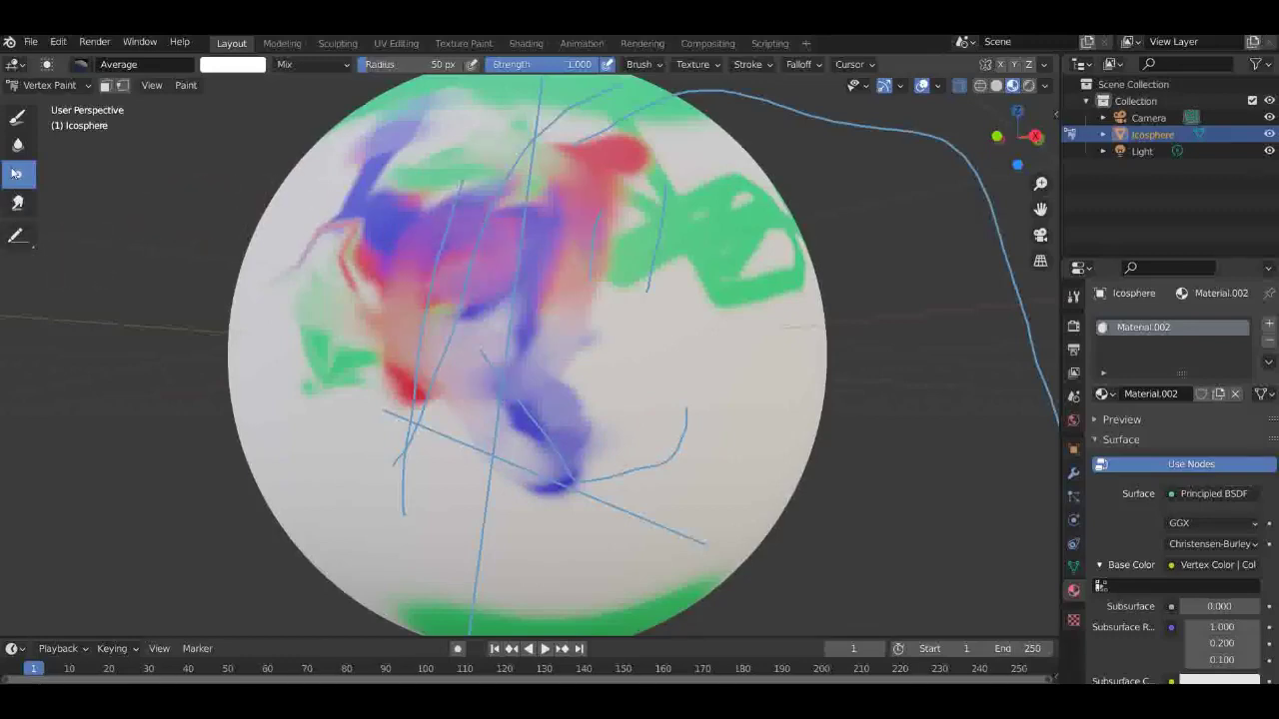
Step: Soften the red and blue paint and the neighbouring green scribble with the Blur brush
click(17, 146)
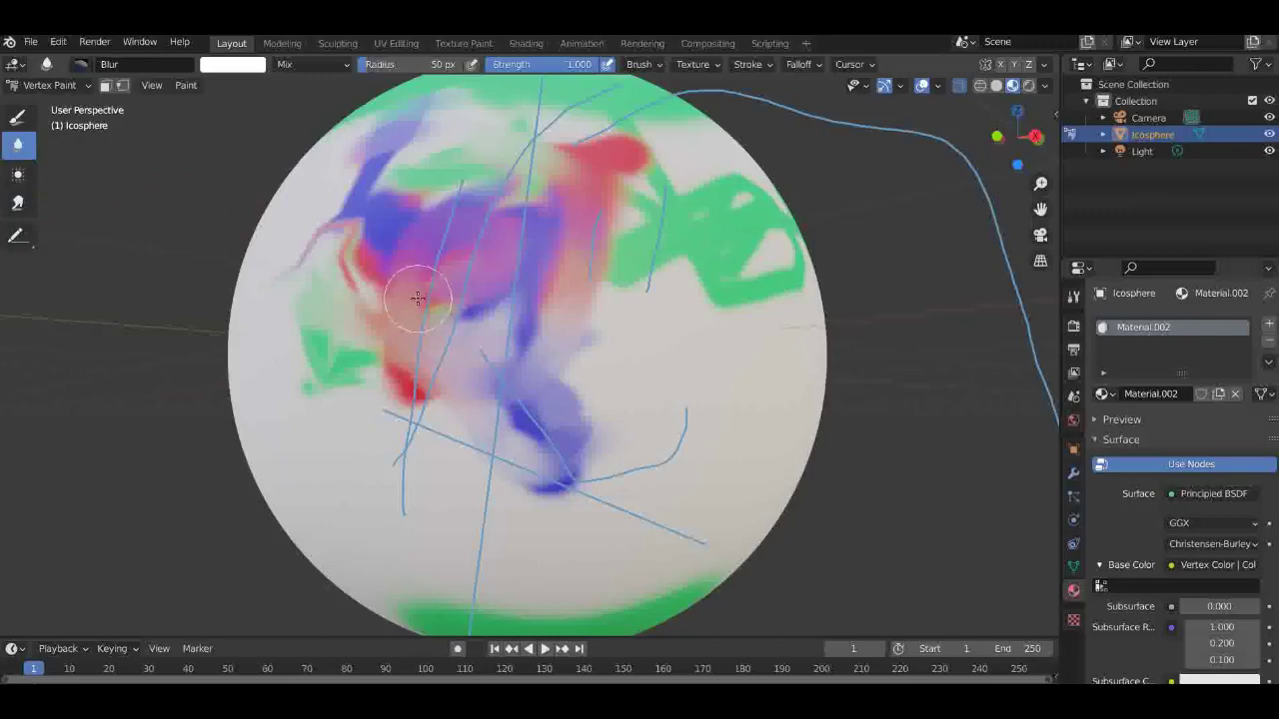
mouse_move(416, 298)
mouse_down()
mouse_move(368, 380)
mouse_move(419, 346)
mouse_move(375, 371)
mouse_move(417, 386)
mouse_move(422, 296)
mouse_move(548, 260)
mouse_move(544, 250)
mouse_up()
scroll(794, 225, down, 6)
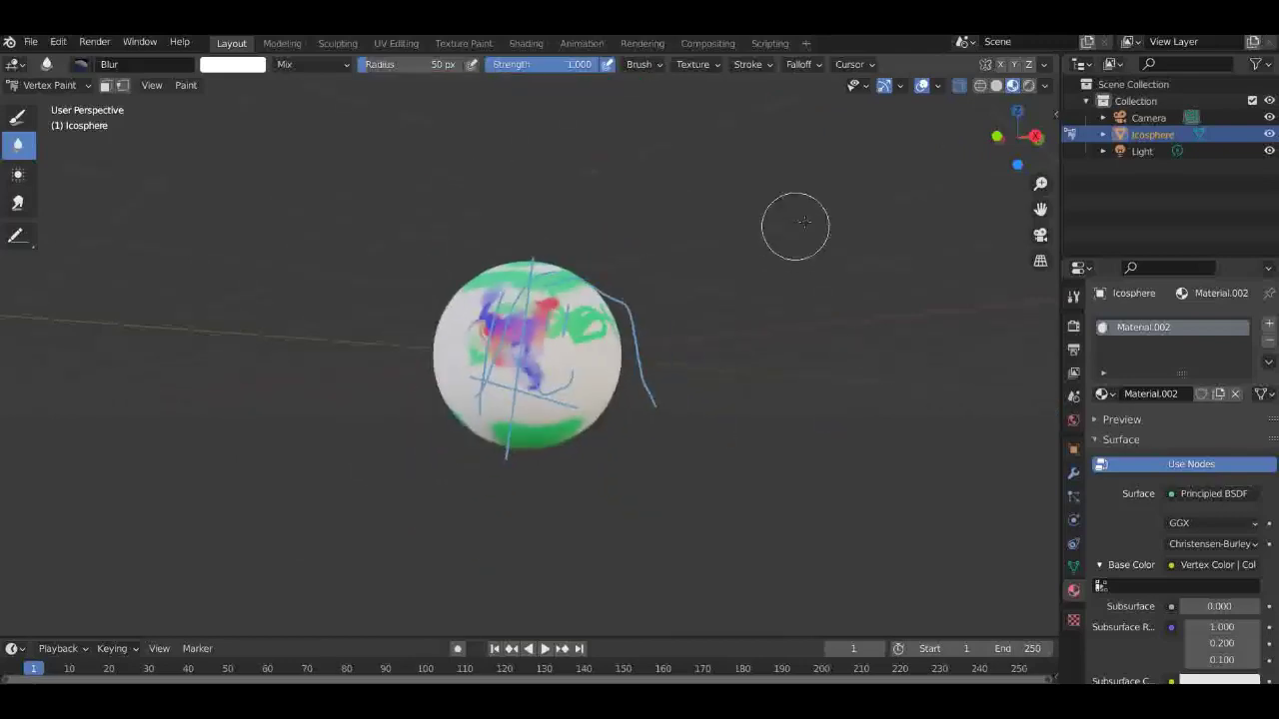
click(1033, 130)
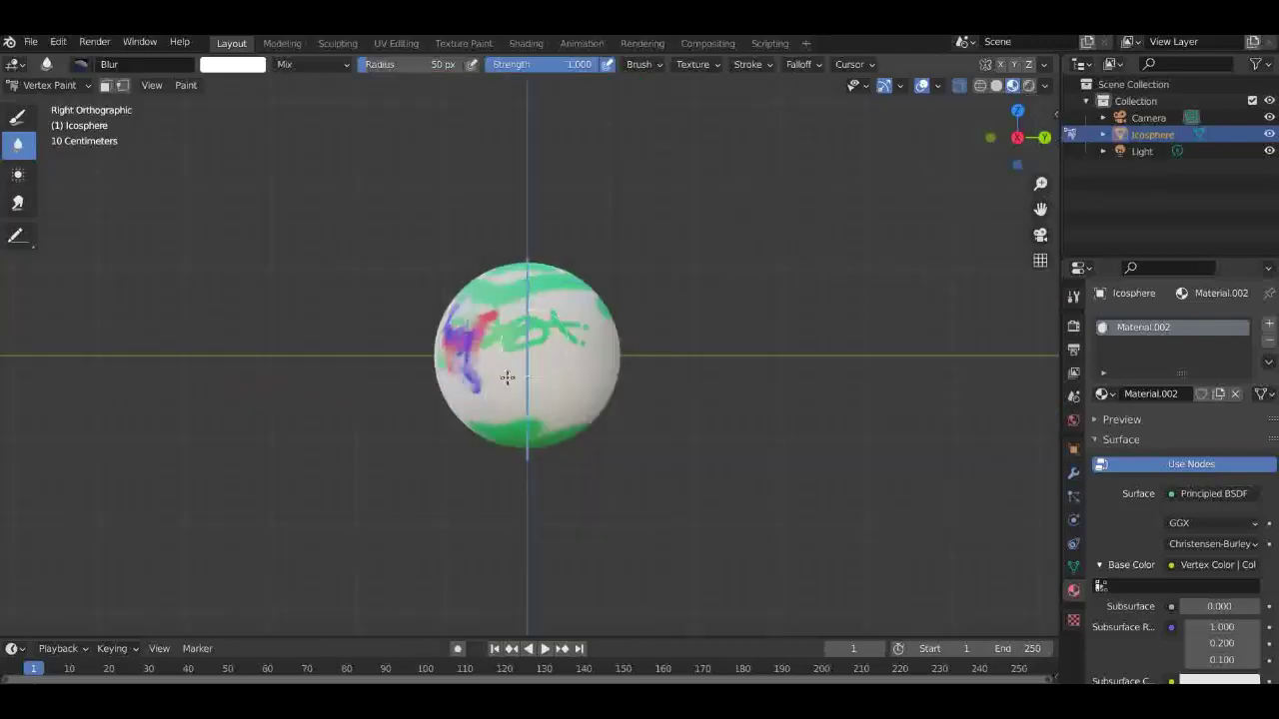
scroll(495, 378, up, 8)
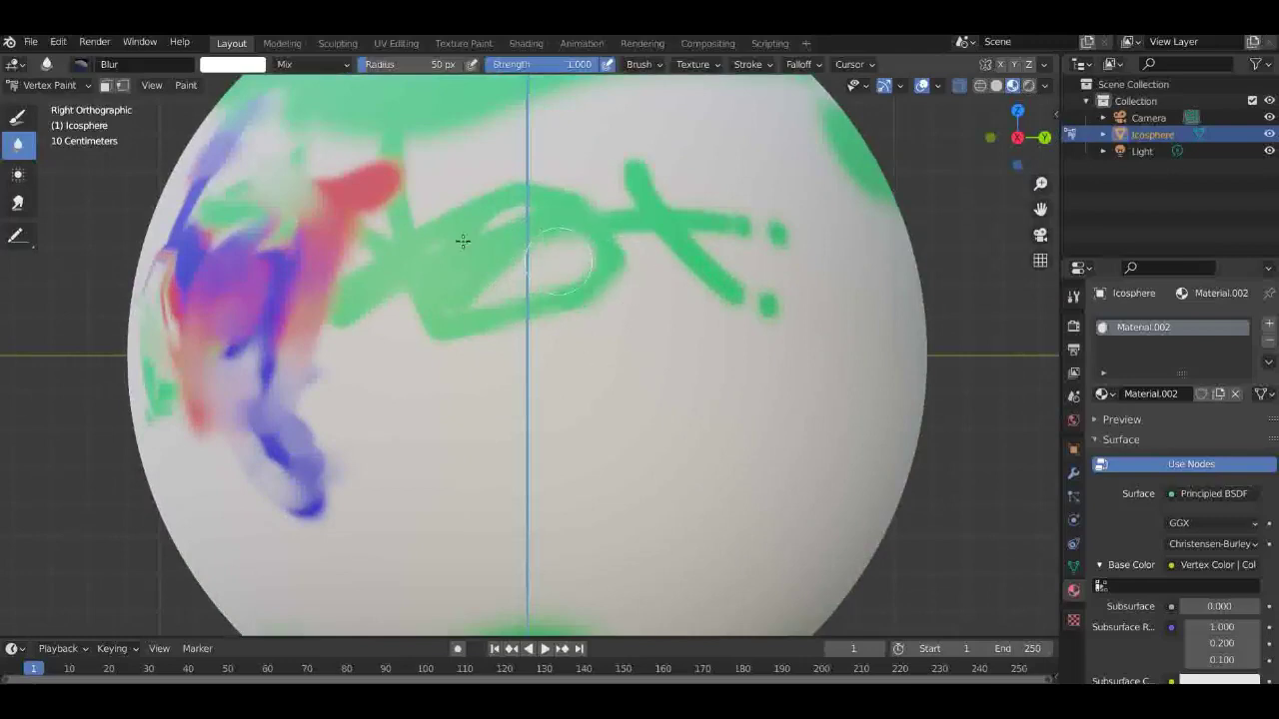
Step: Switch the ico sphere to Object Mode and add three vertex groups in its mesh data properties
click(48, 85)
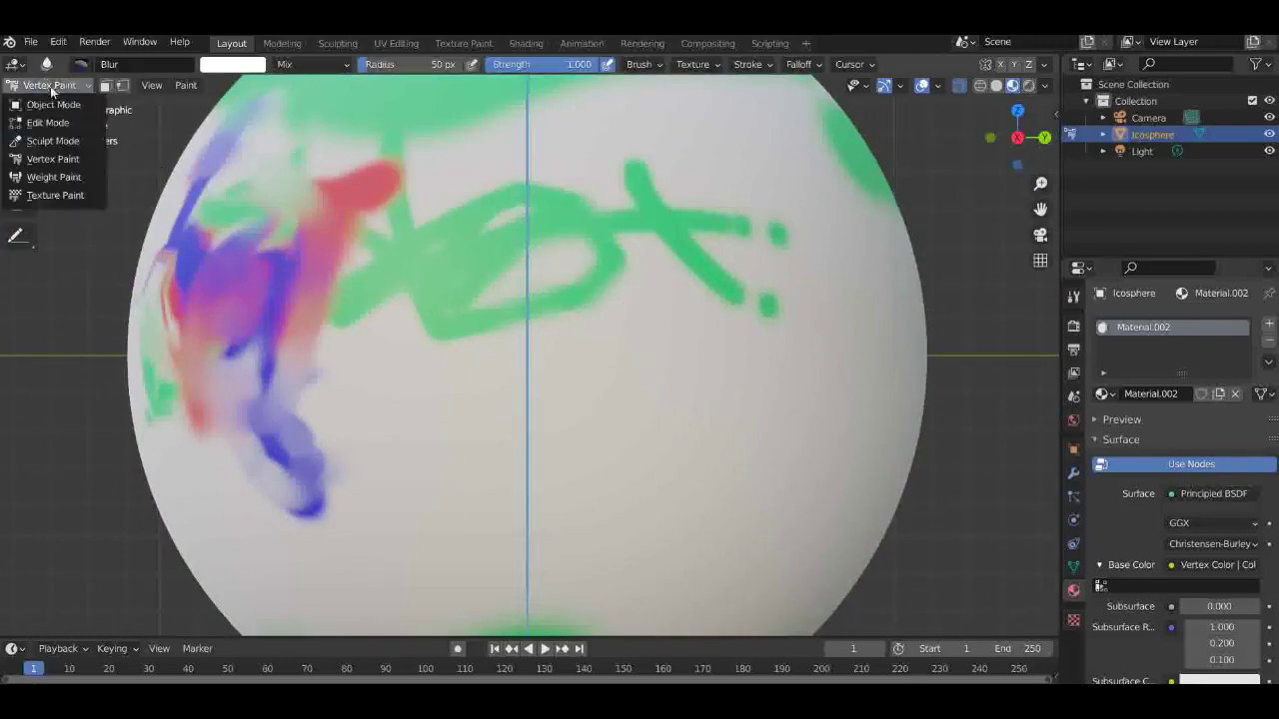
click(41, 102)
scroll(664, 320, down, 6)
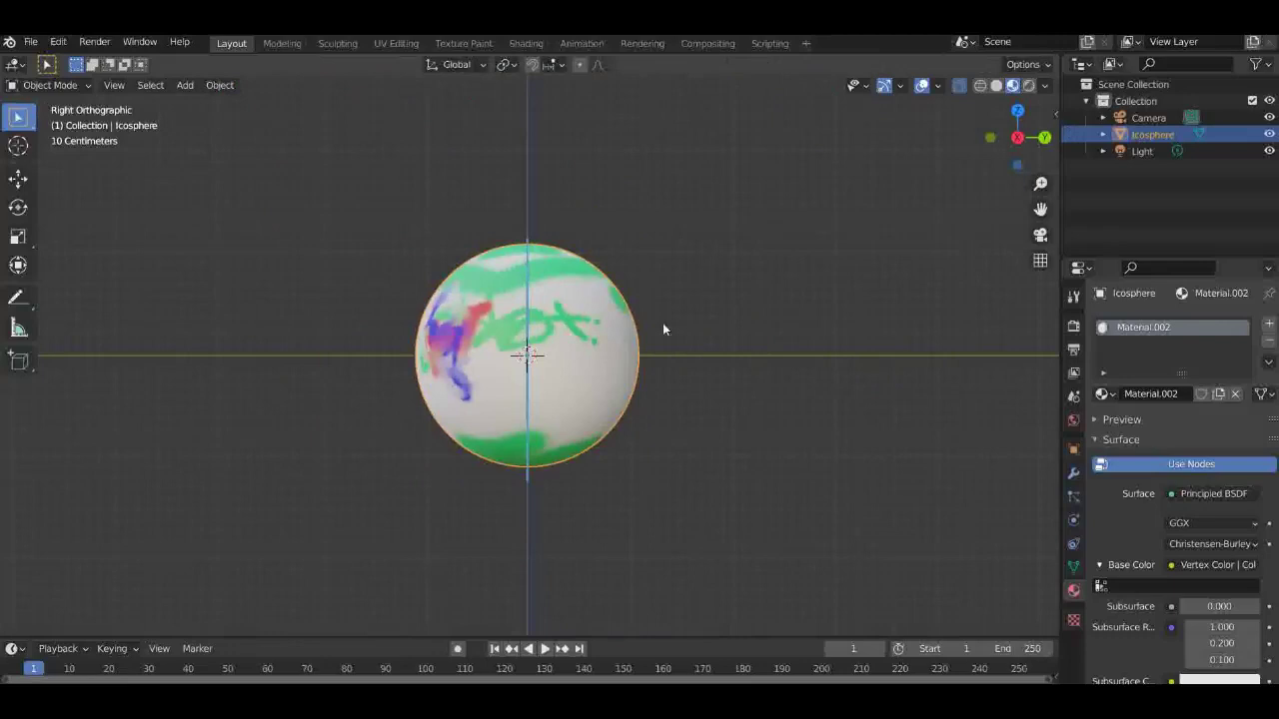
click(1072, 567)
scroll(1210, 397, down, 2)
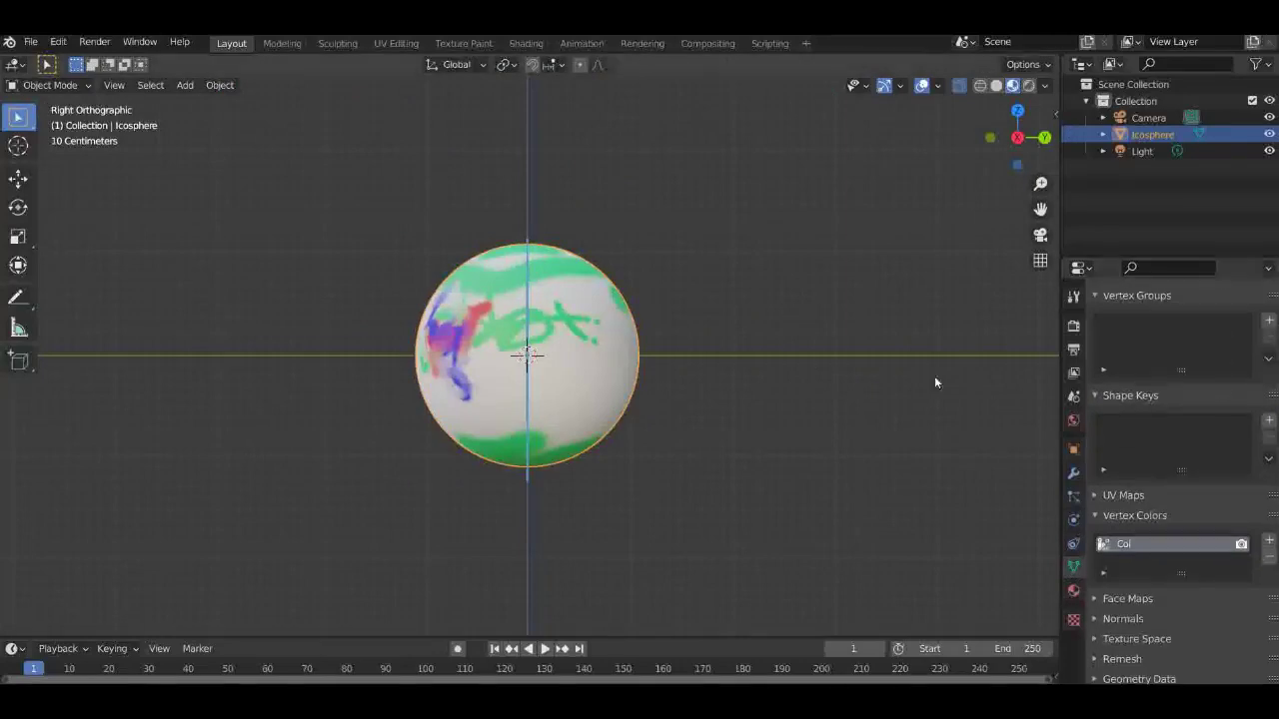
scroll(589, 339, up, 2)
scroll(1110, 420, up, 2)
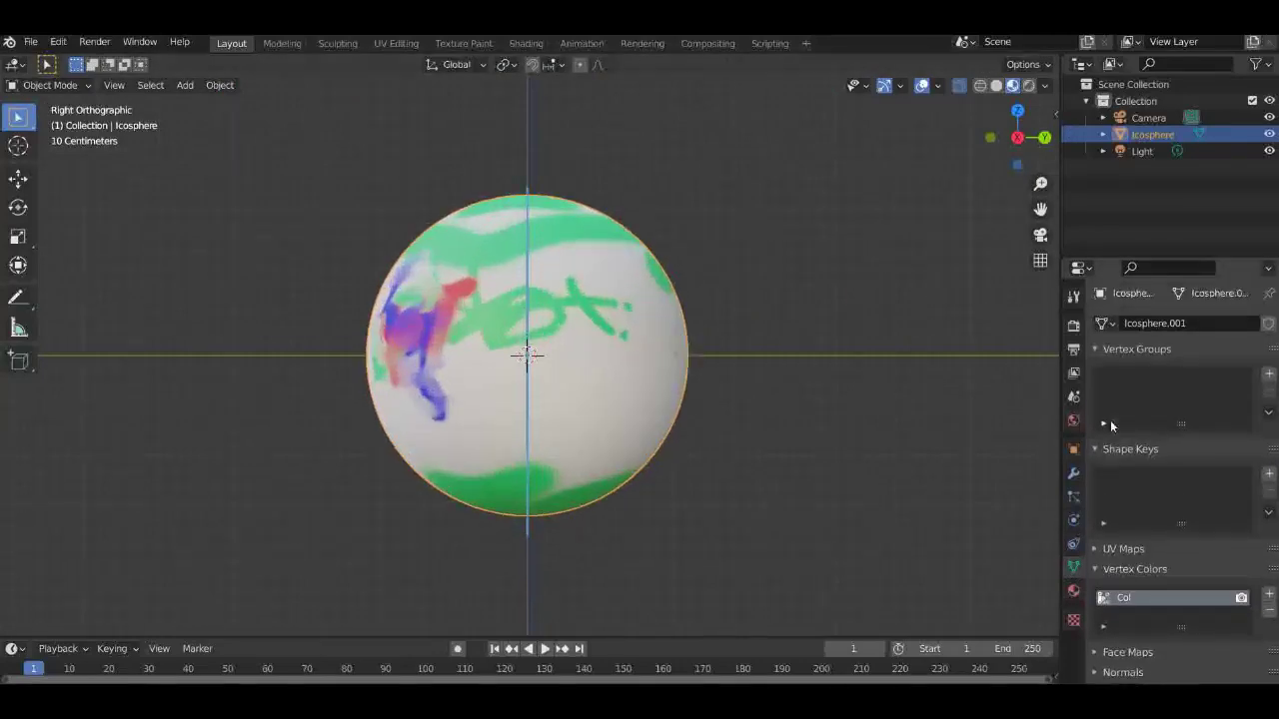
click(1268, 375)
click(1269, 377)
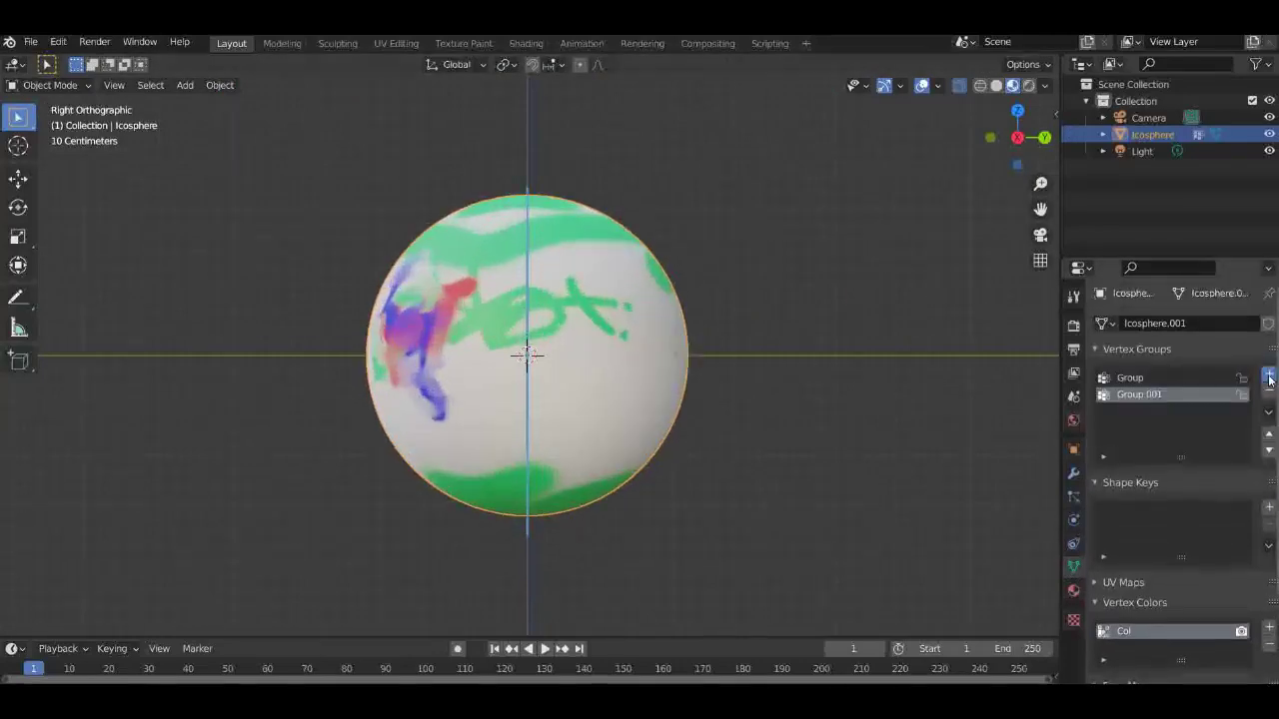
click(1268, 376)
Step: In Edit Mode from the top view, add a fourth vertex group and assign the sphere's rear (+Y) section to it
click(1017, 110)
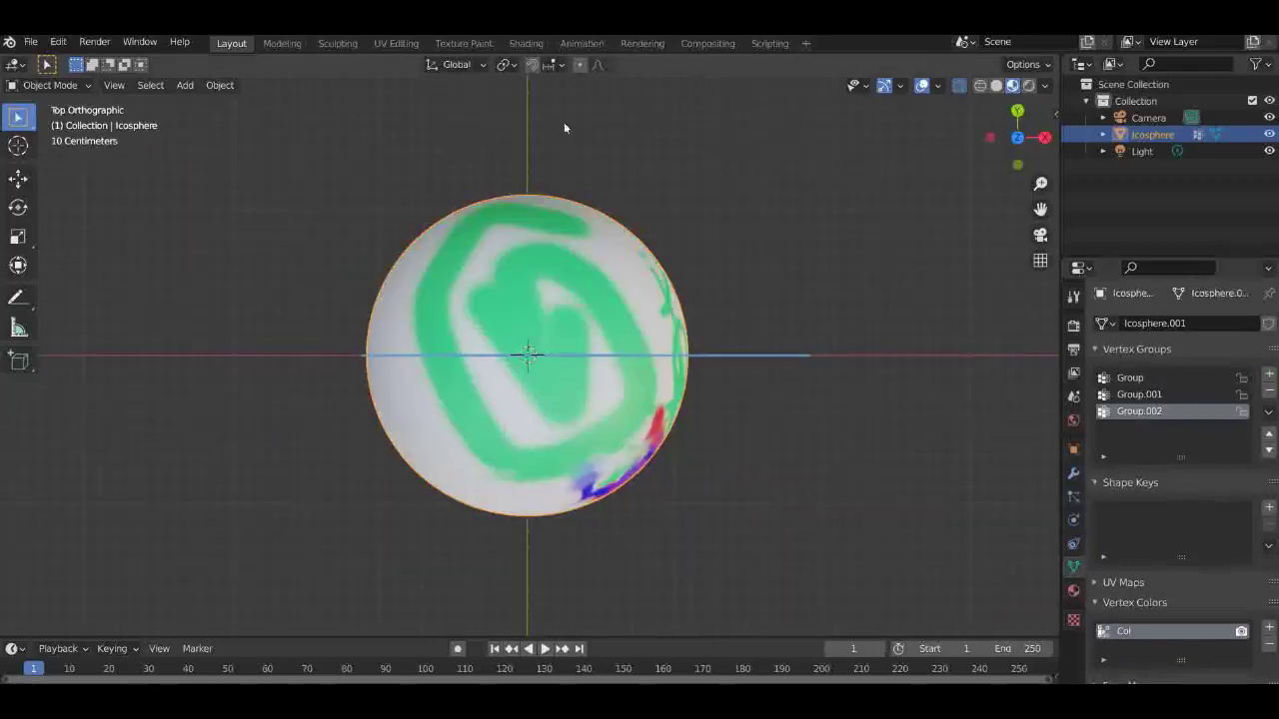
click(50, 84)
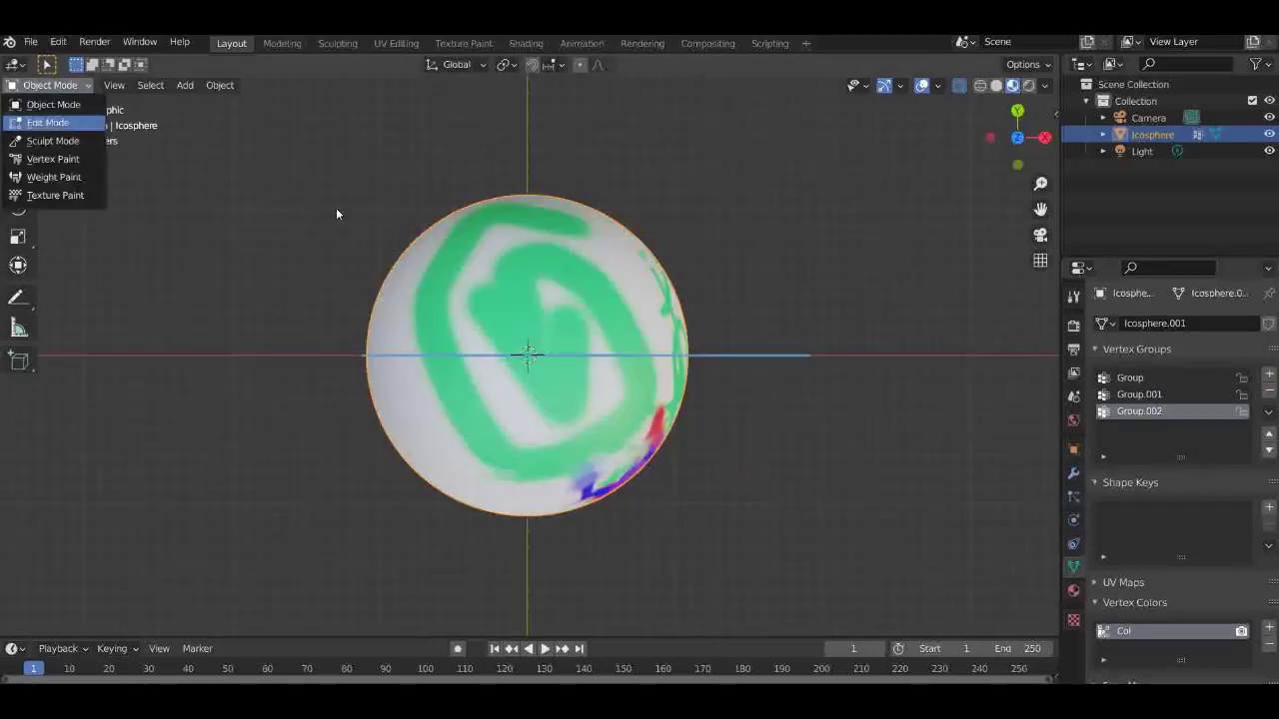
key(Tab)
key(g)
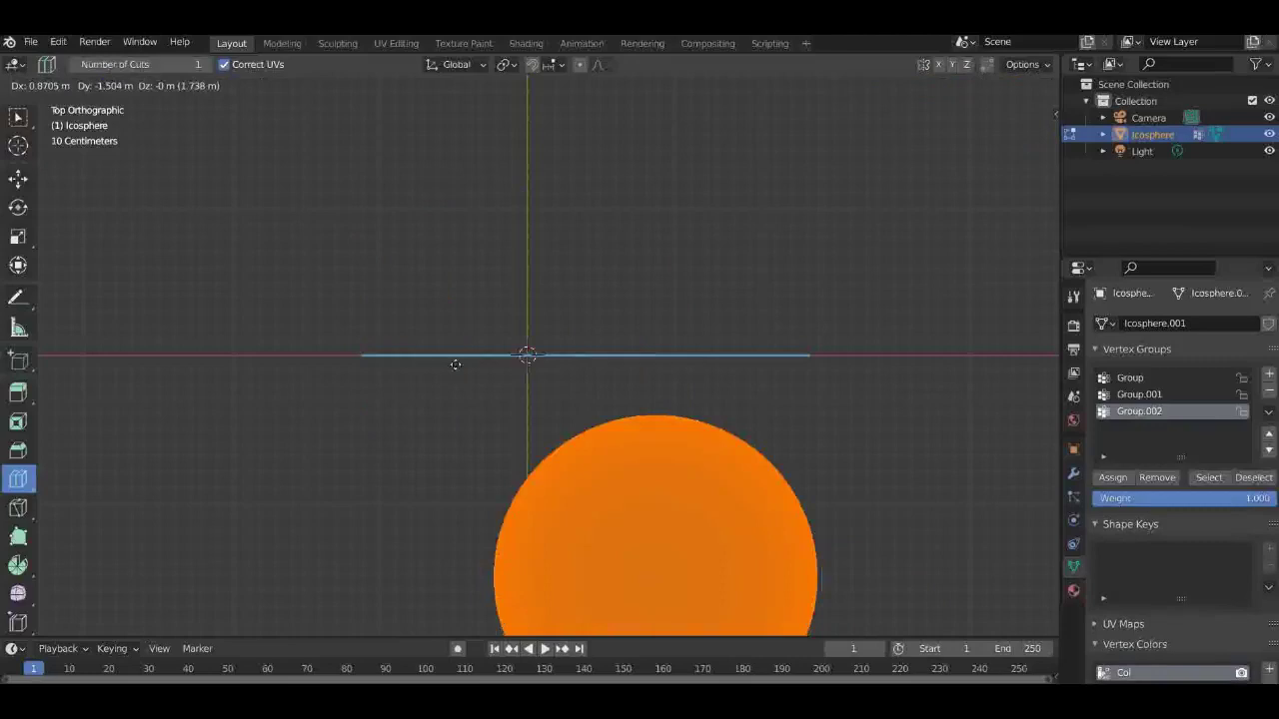
right_click(448, 351)
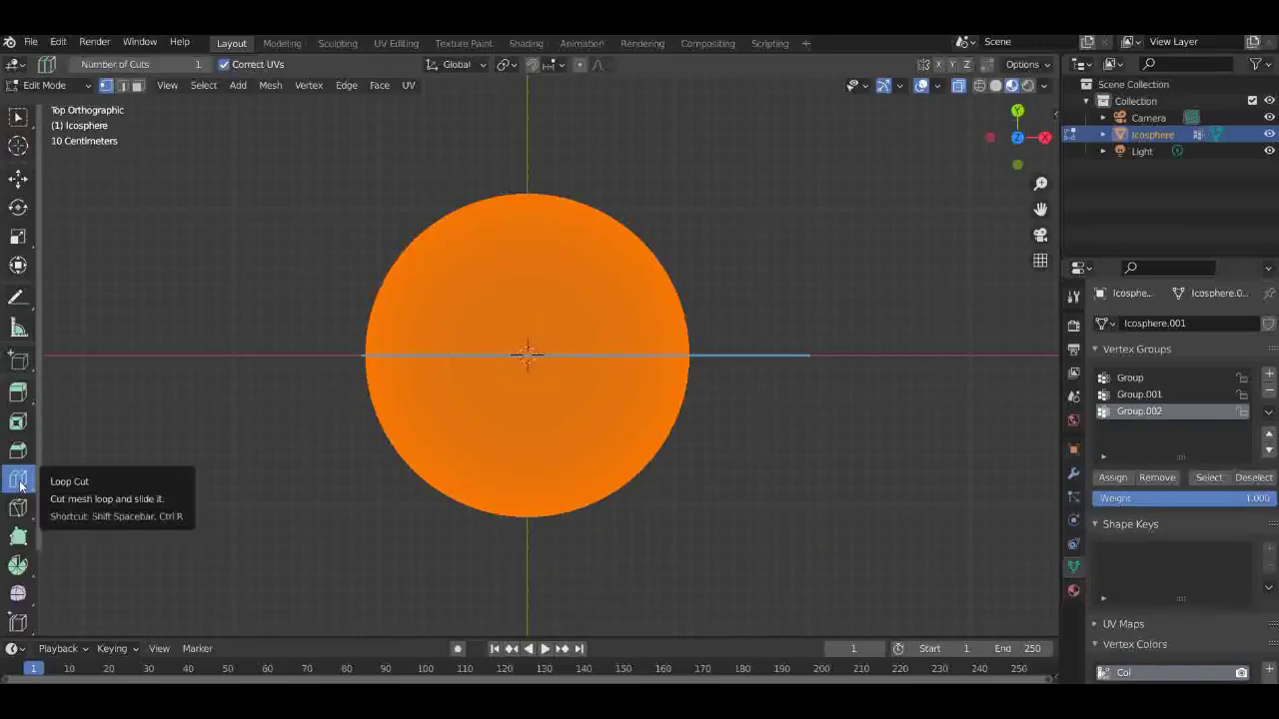
click(18, 116)
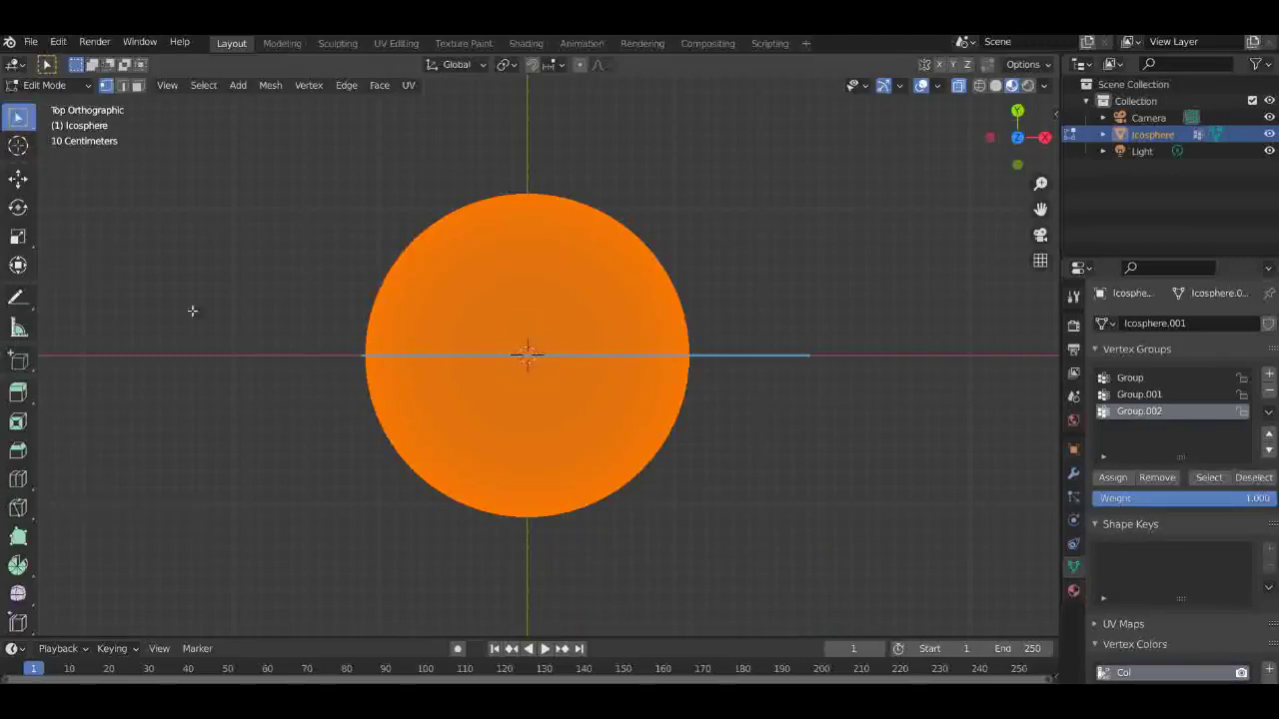
drag(309, 252, 673, 546)
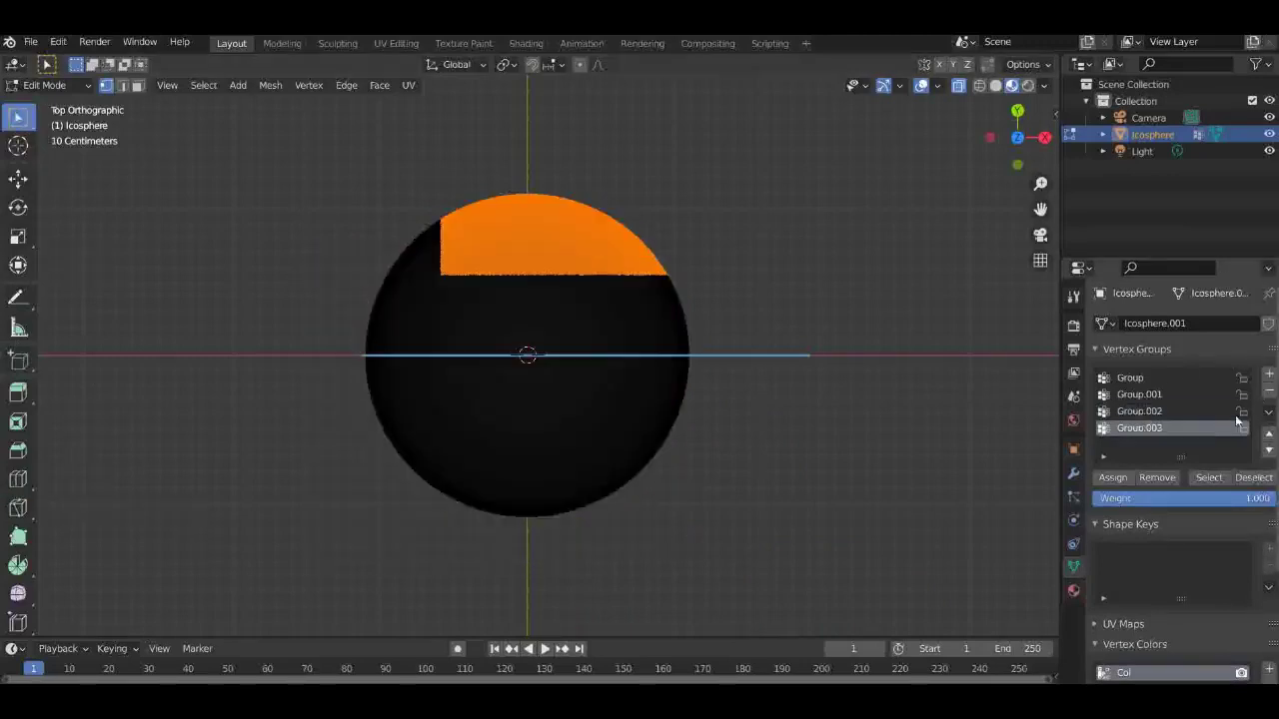
click(1112, 477)
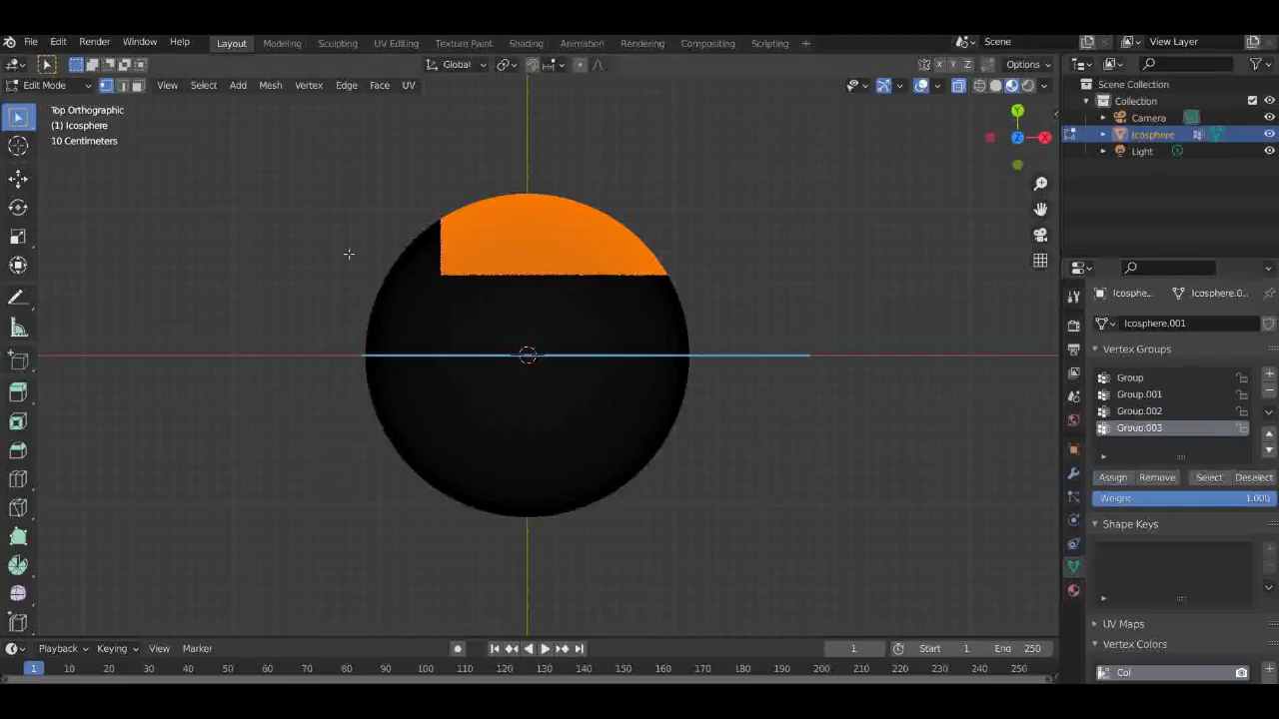
Step: Box-select the larger front part of the sphere, assign it to Group.002, and remove the Group.001 vertex group
drag(348, 254, 839, 570)
click(1147, 411)
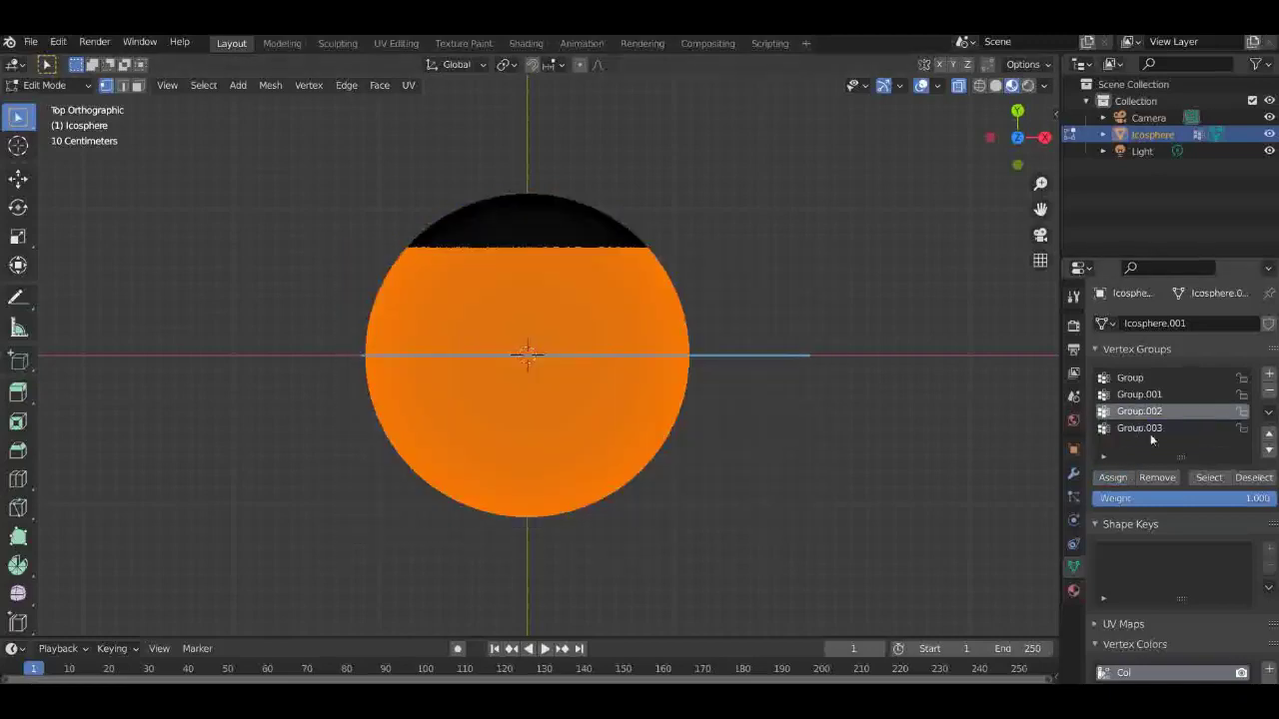
click(1112, 478)
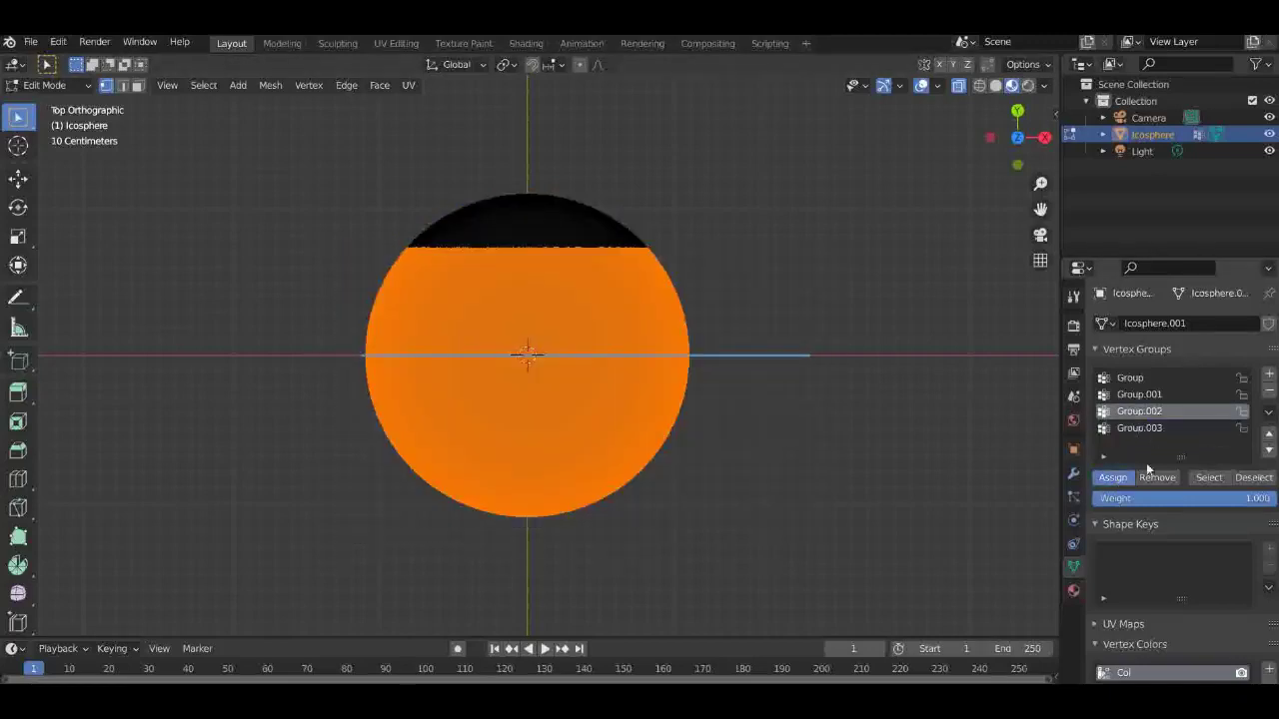
click(1146, 394)
click(1269, 390)
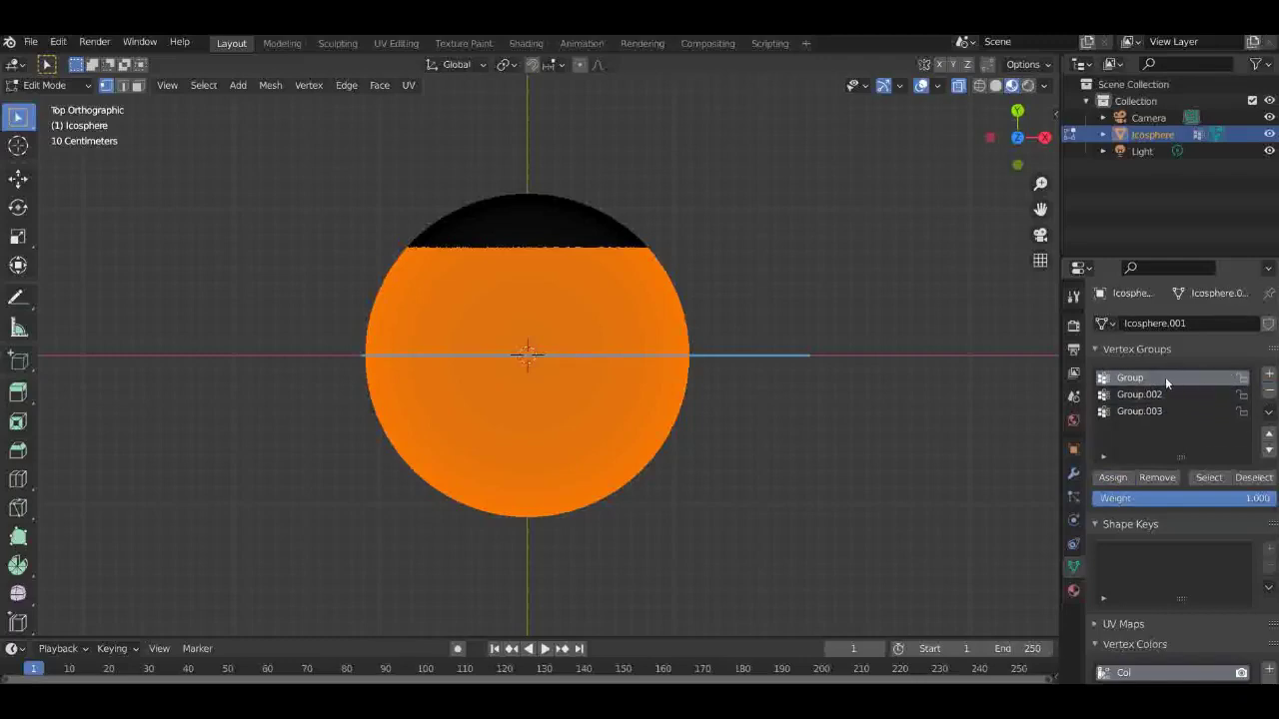
Step: Select the whole sphere and deselect the vertices belonging to Group.003 and Group.002
key(alt+a)
key(a)
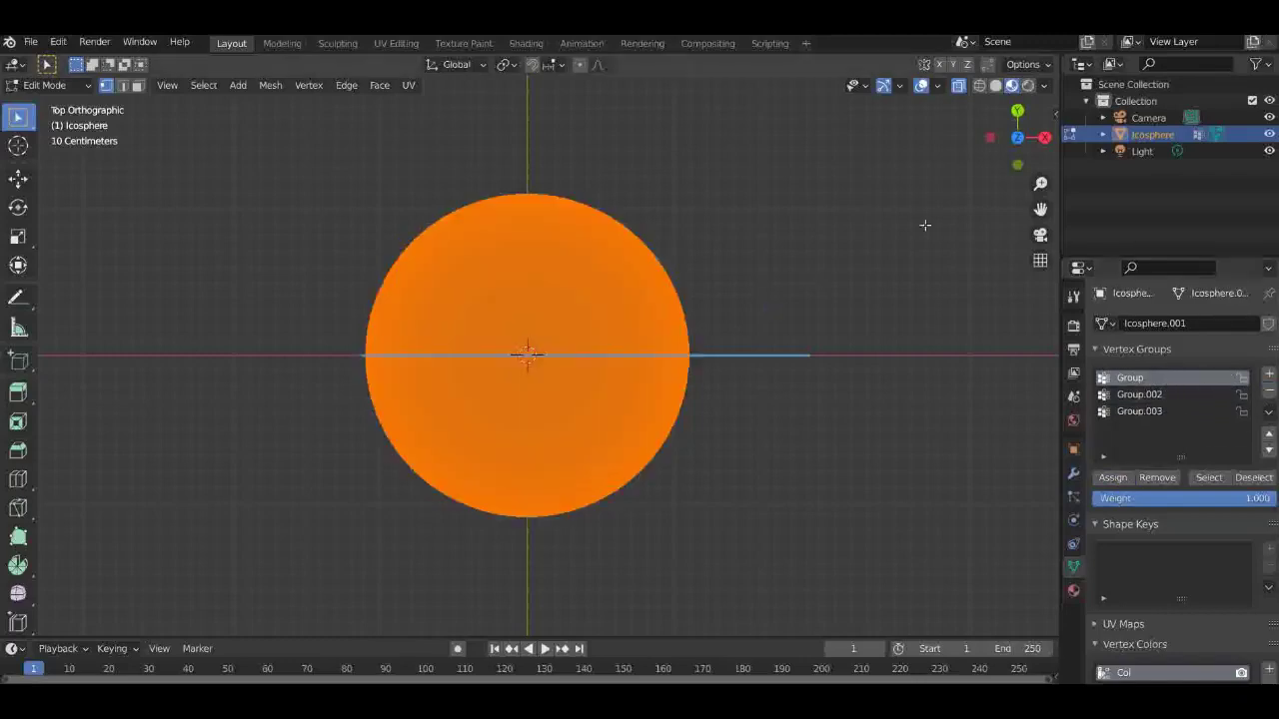
drag(1013, 132, 1029, 184)
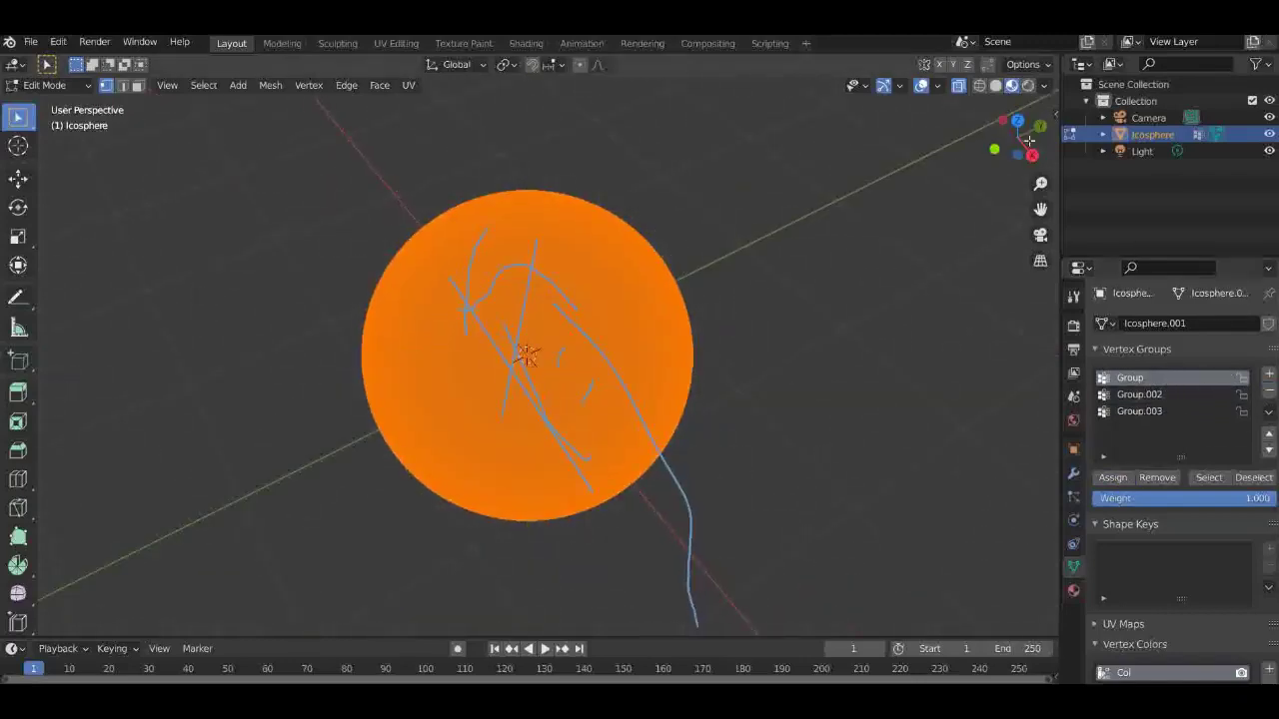
click(1144, 412)
click(1256, 478)
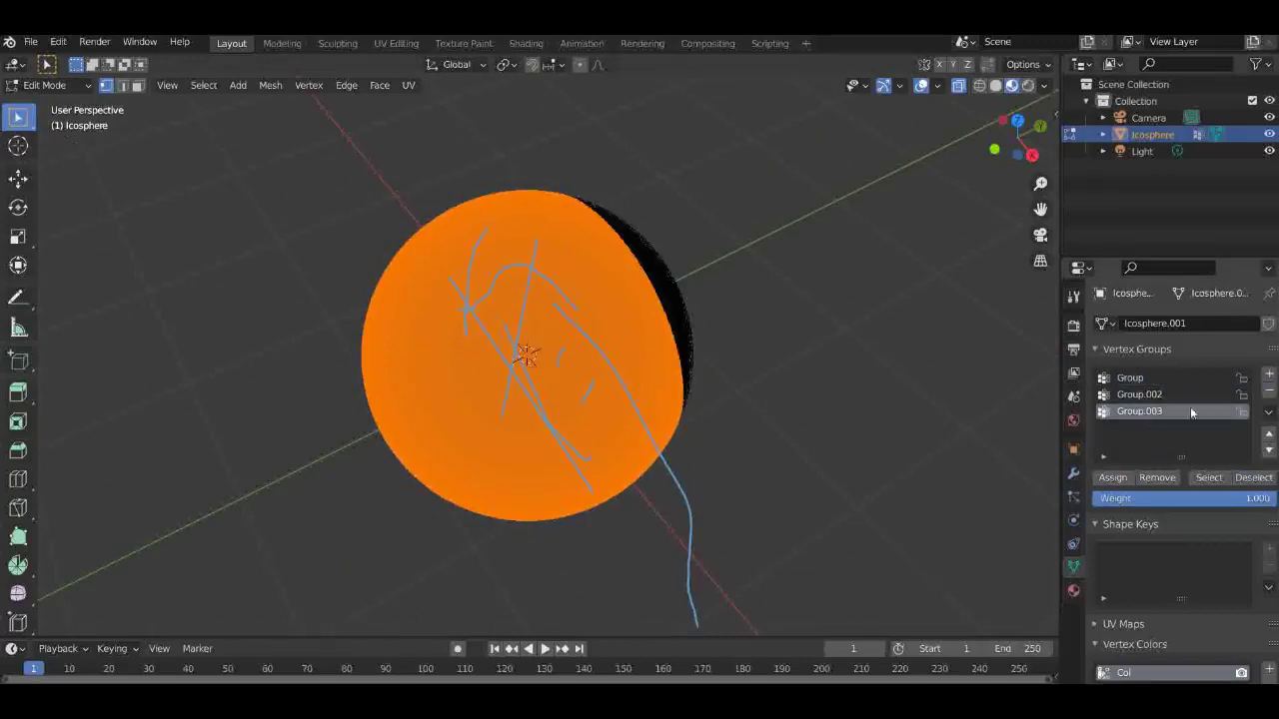
click(1171, 396)
click(1253, 478)
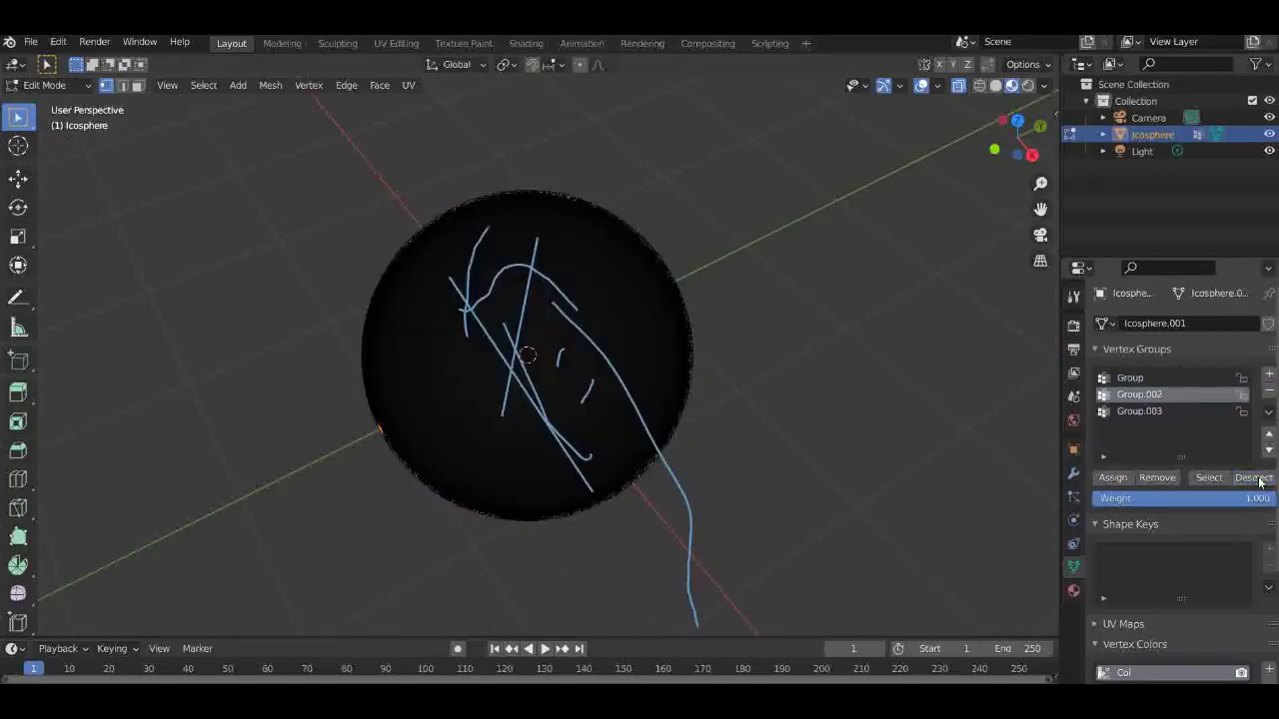
Step: Assign the remaining selected vertices to the vertex group named Group and clear the selection
mouse_move(1026, 150)
mouse_down()
mouse_move(1179, 100)
mouse_move(1269, 50)
mouse_move(1013, 142)
mouse_up()
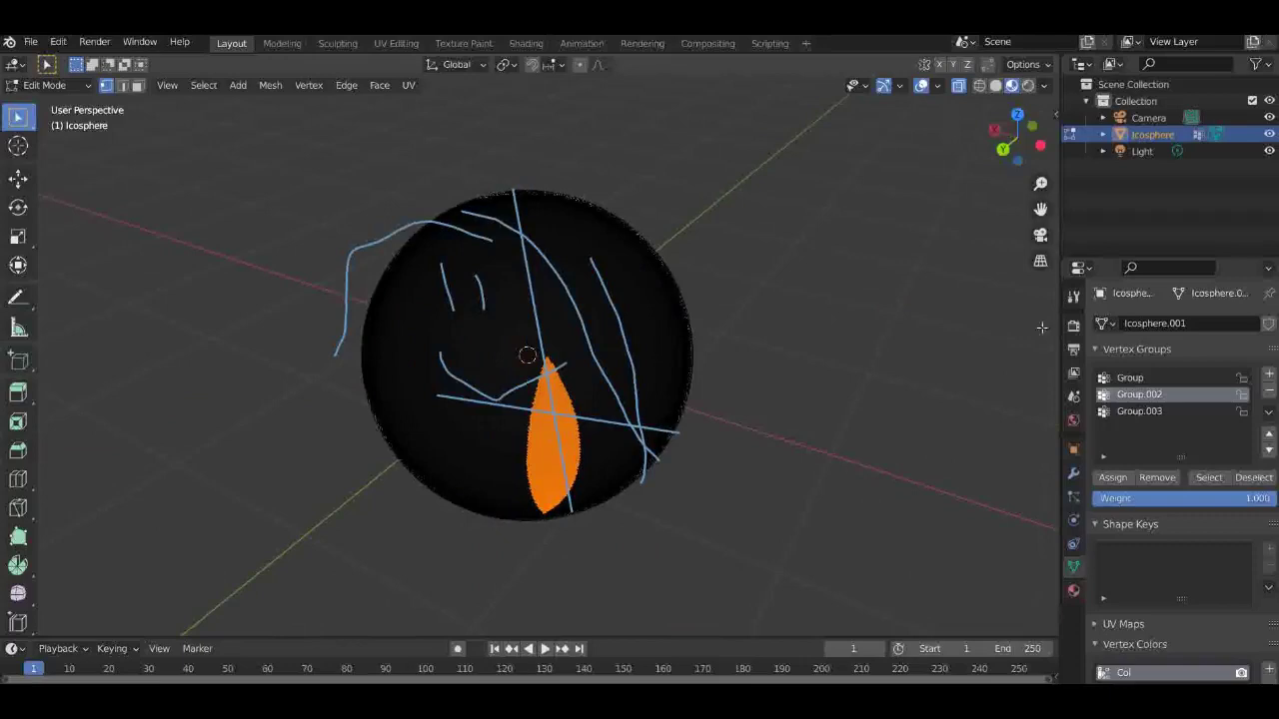
click(1175, 379)
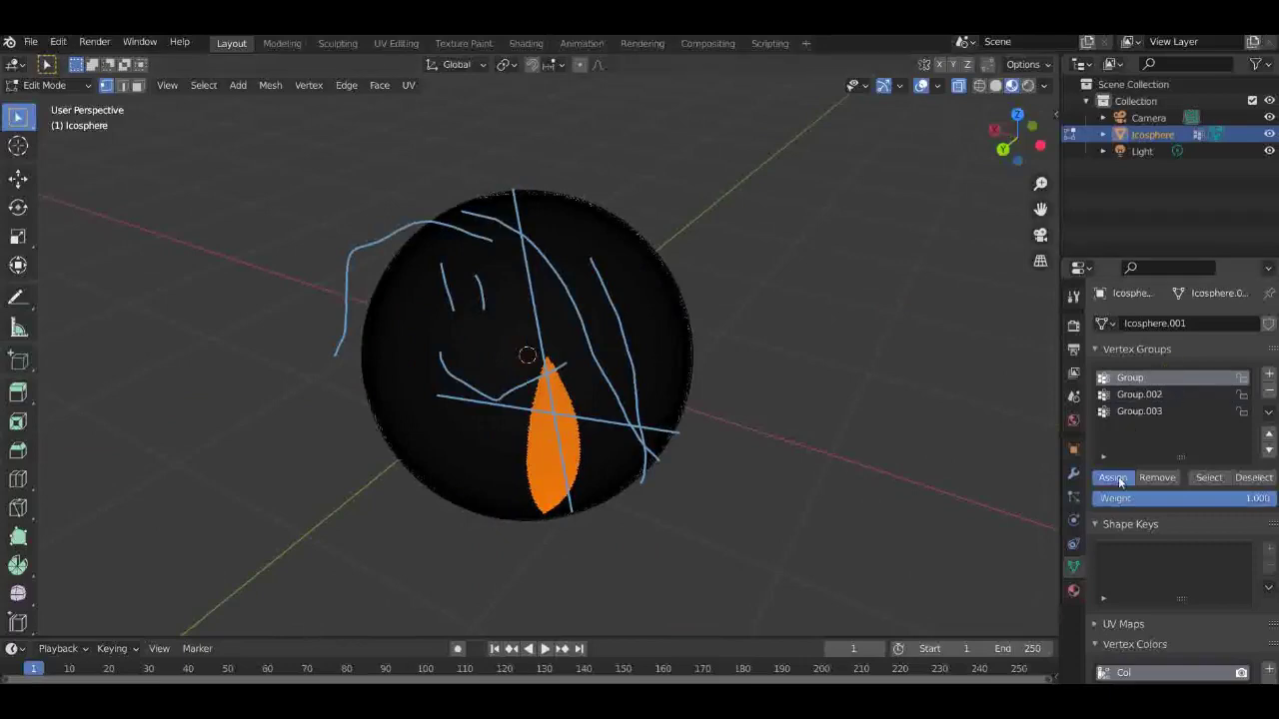
click(832, 446)
scroll(830, 445, down, 4)
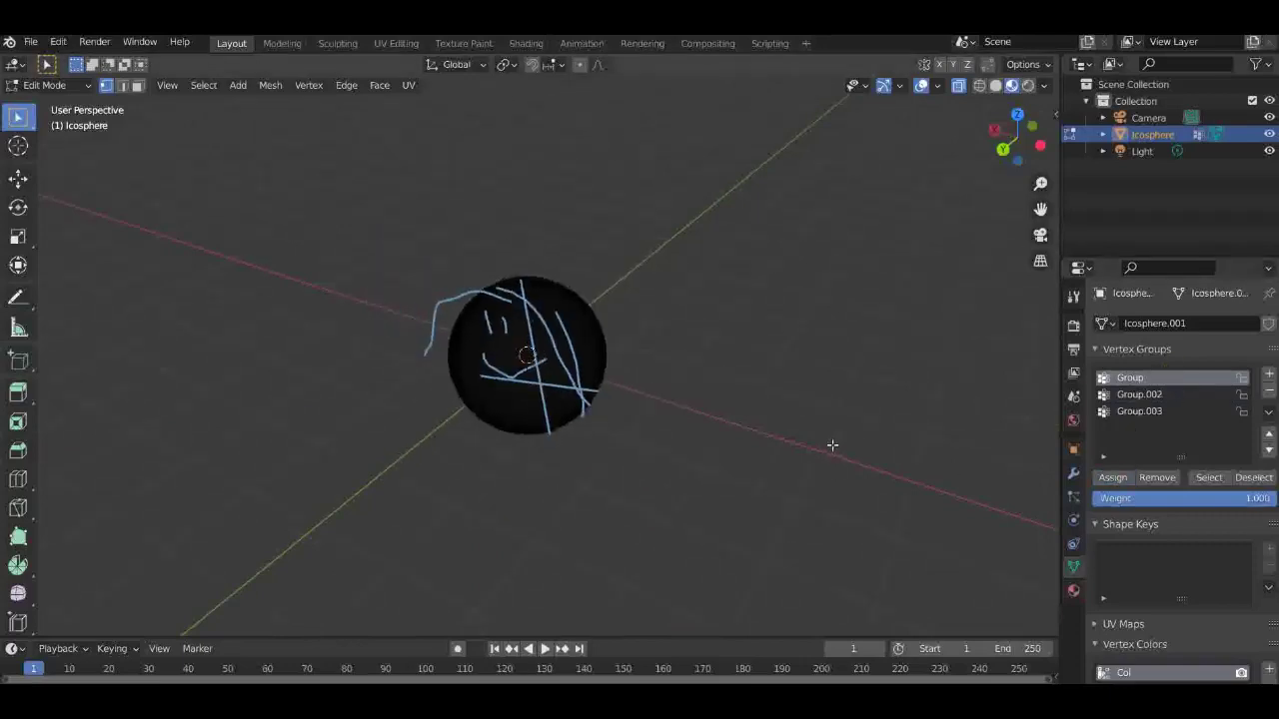
scroll(828, 443, up, 4)
scroll(1221, 548, down, 4)
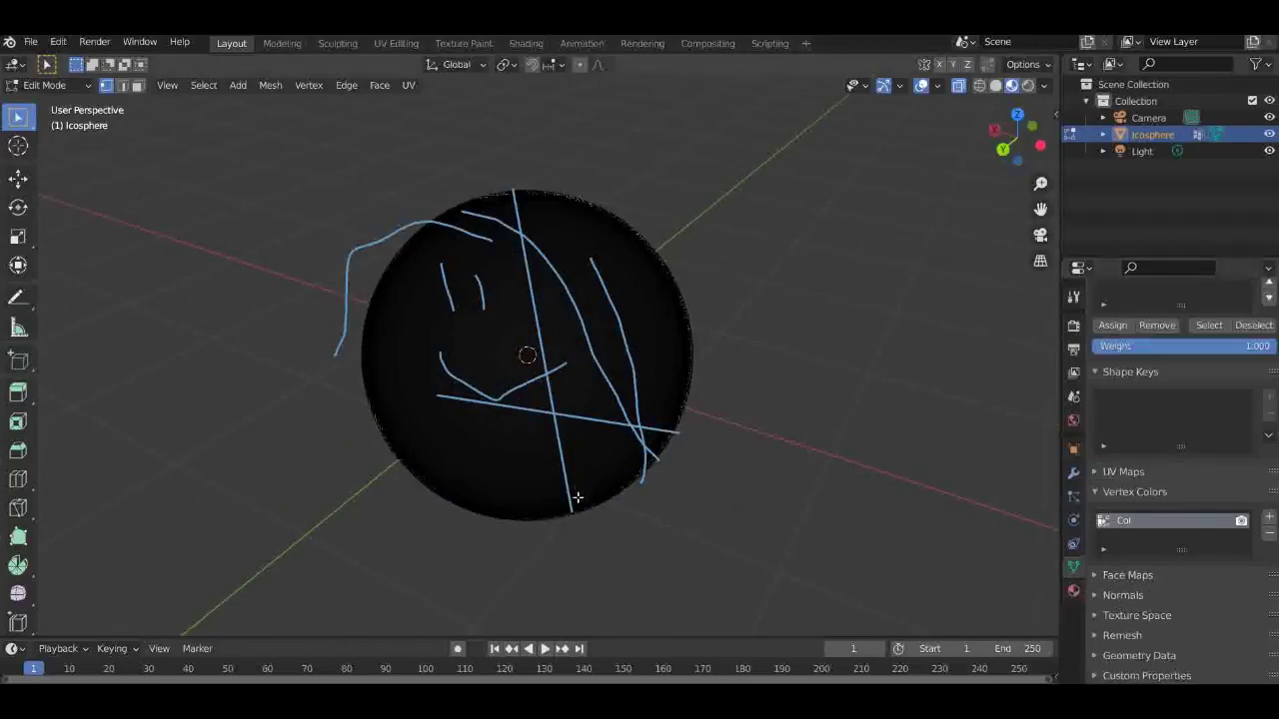
scroll(1124, 563, up, 4)
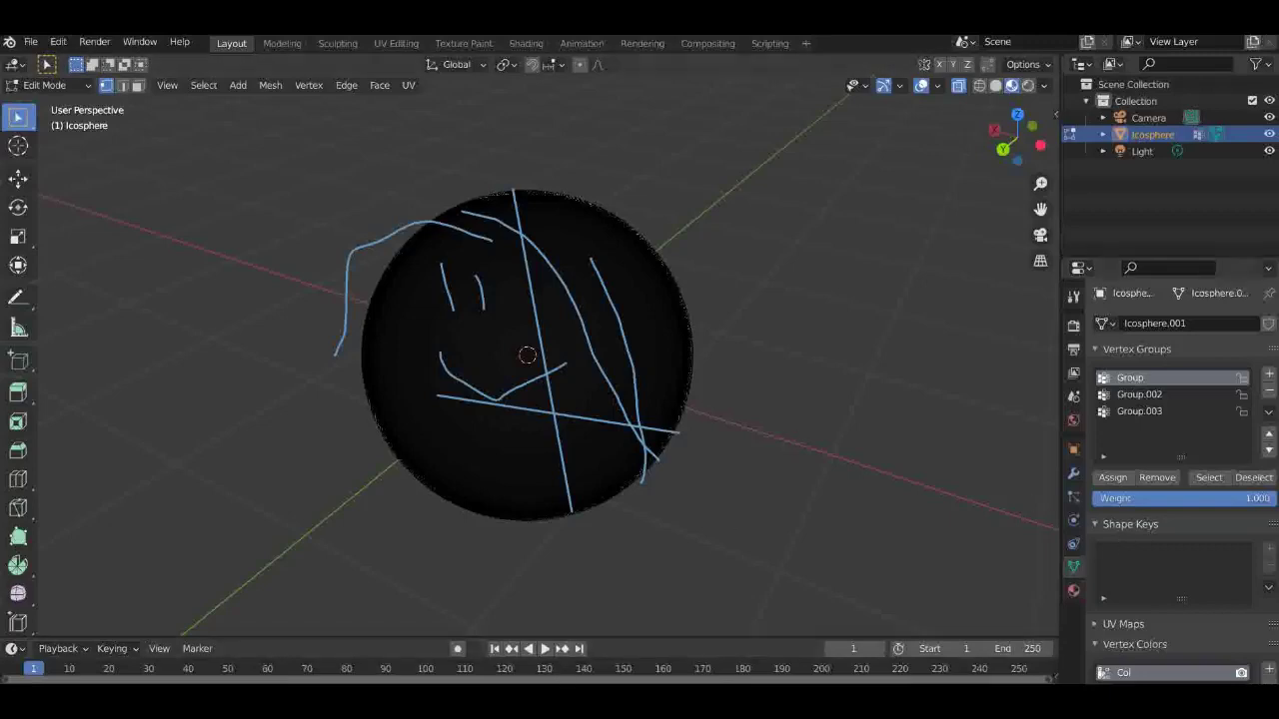
Step: Look up the Vertex Color input node for the material in the Shading workspace and return to the Layout workspace
click(518, 43)
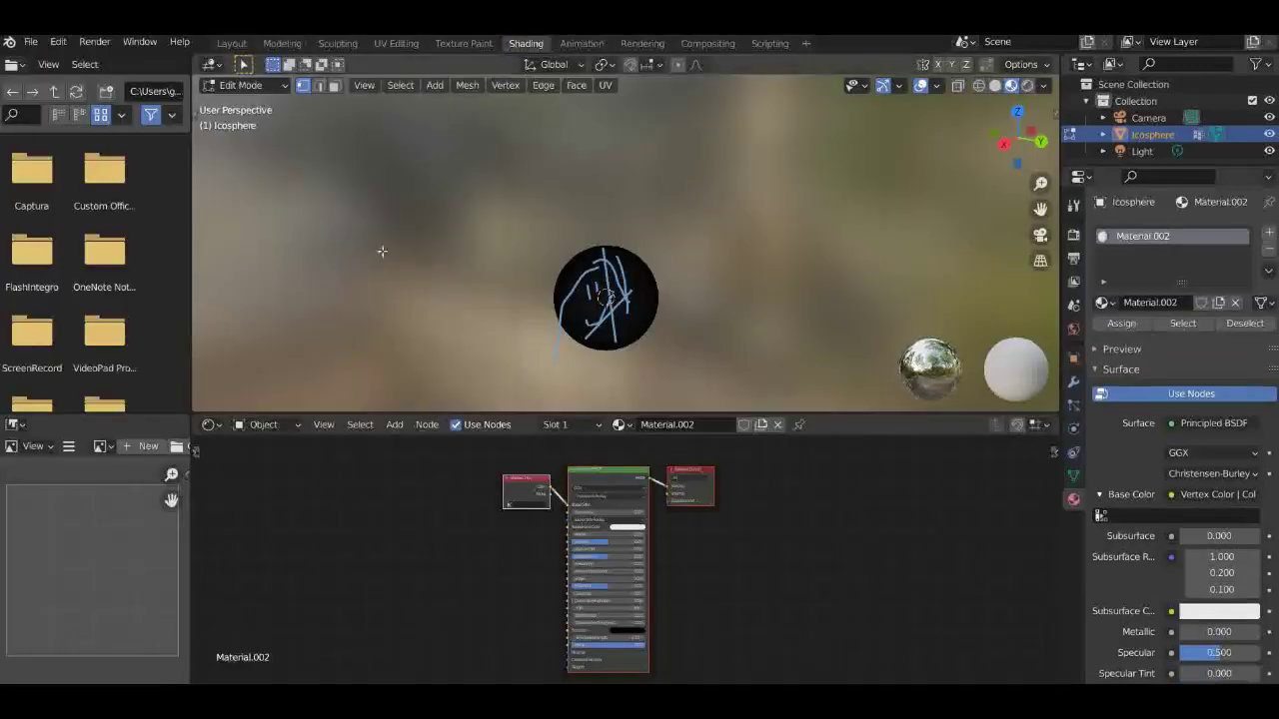
click(454, 471)
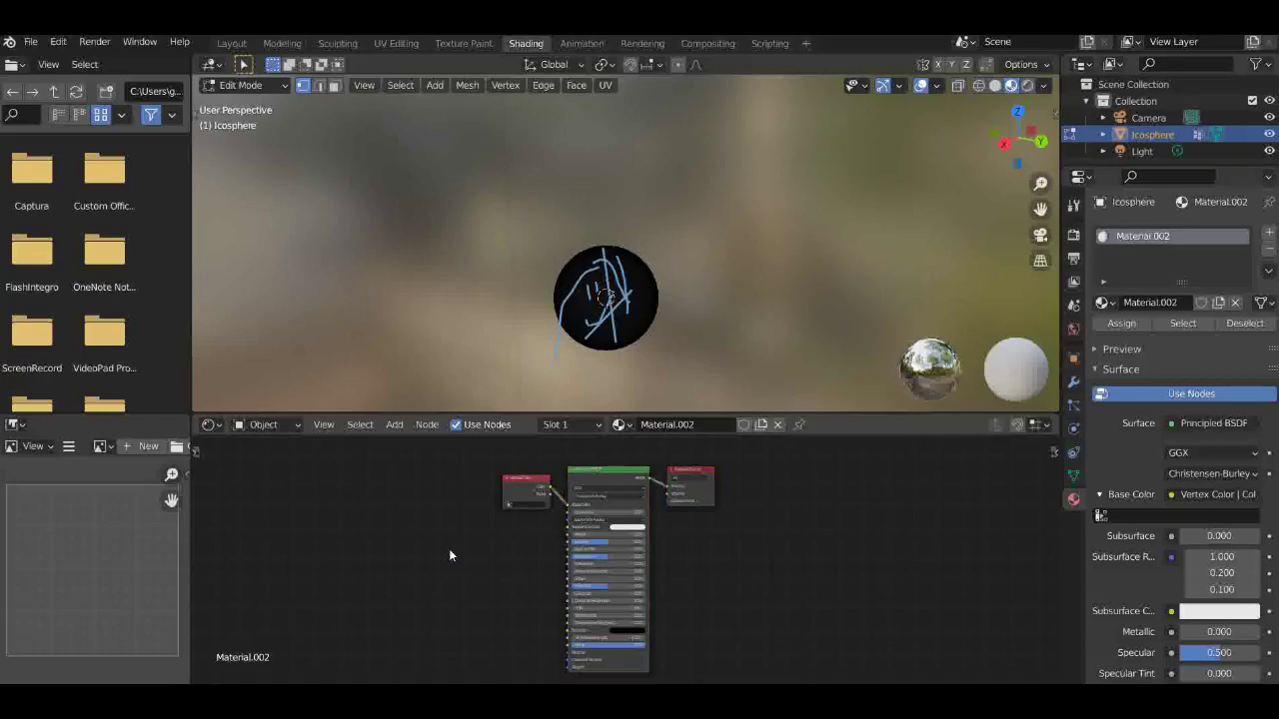
key(shift+a)
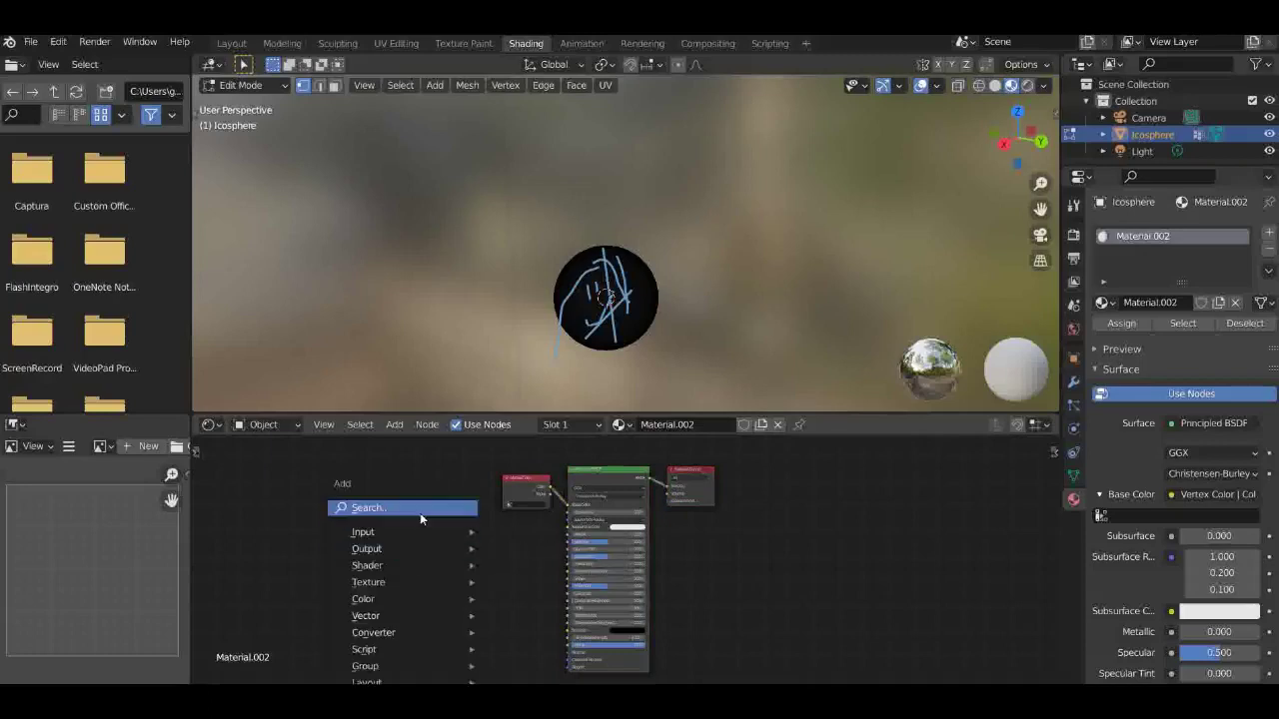
mouse_move(414, 555)
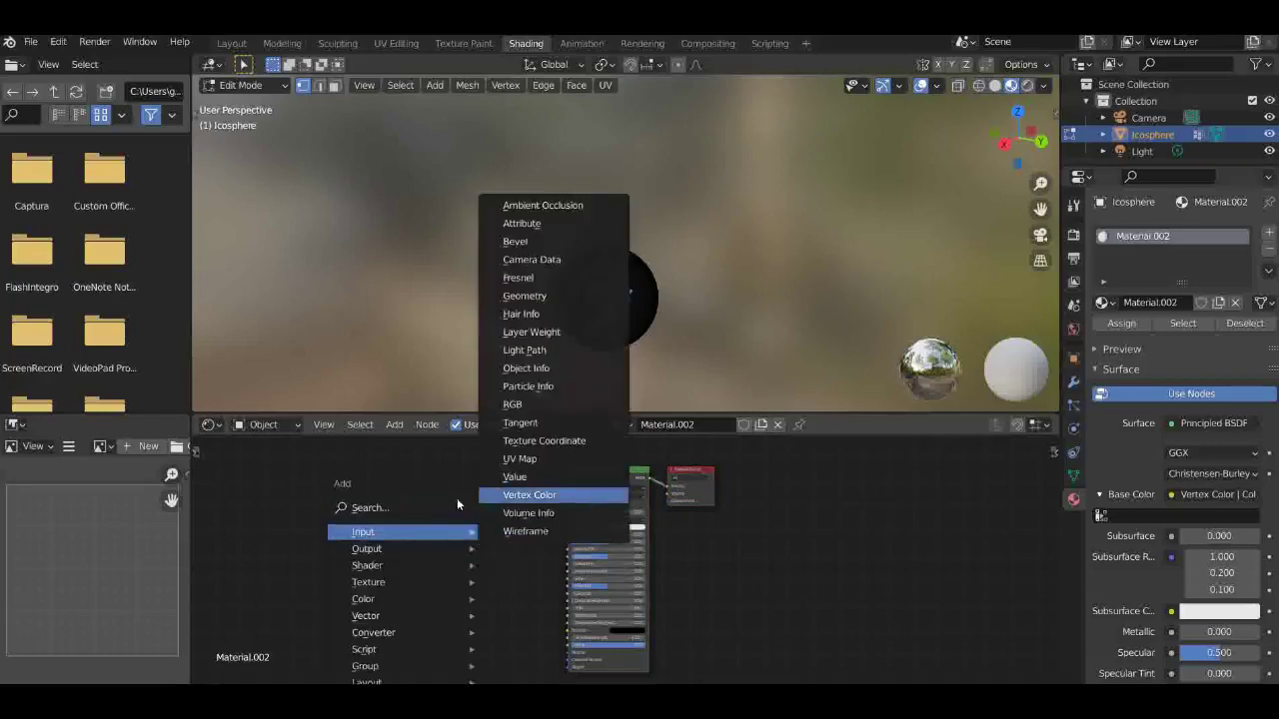
mouse_move(380, 567)
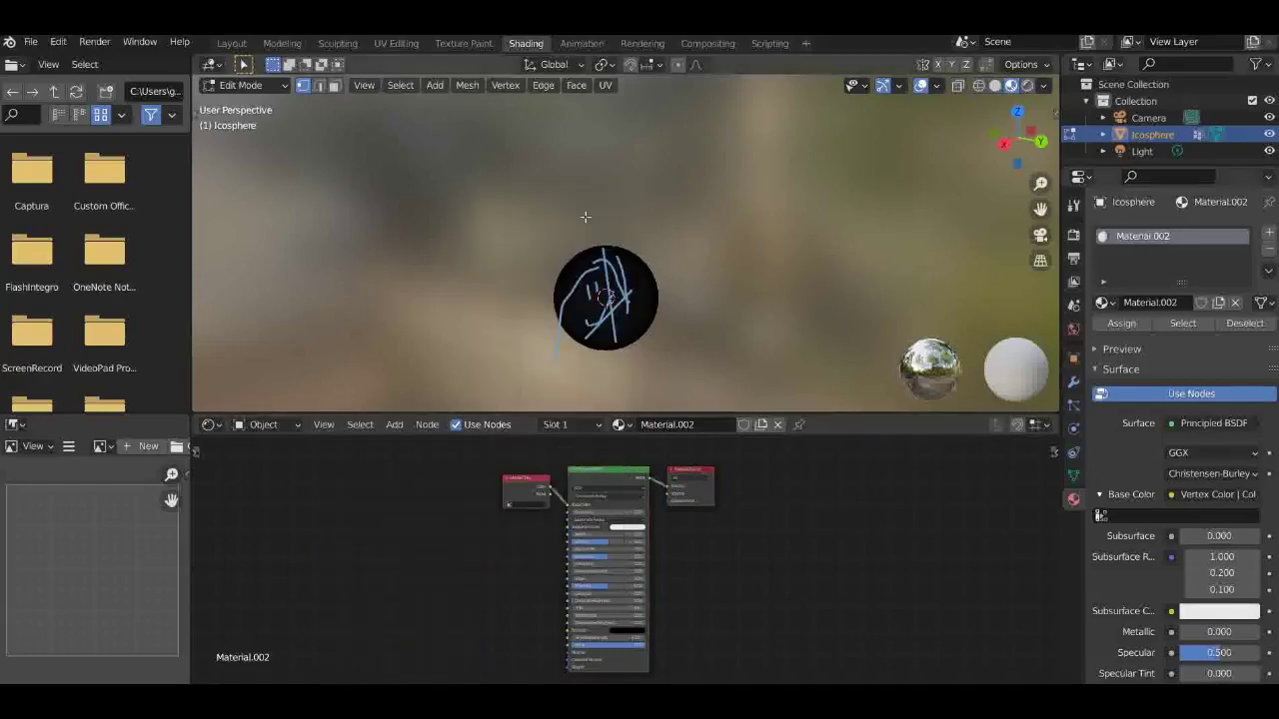
click(330, 45)
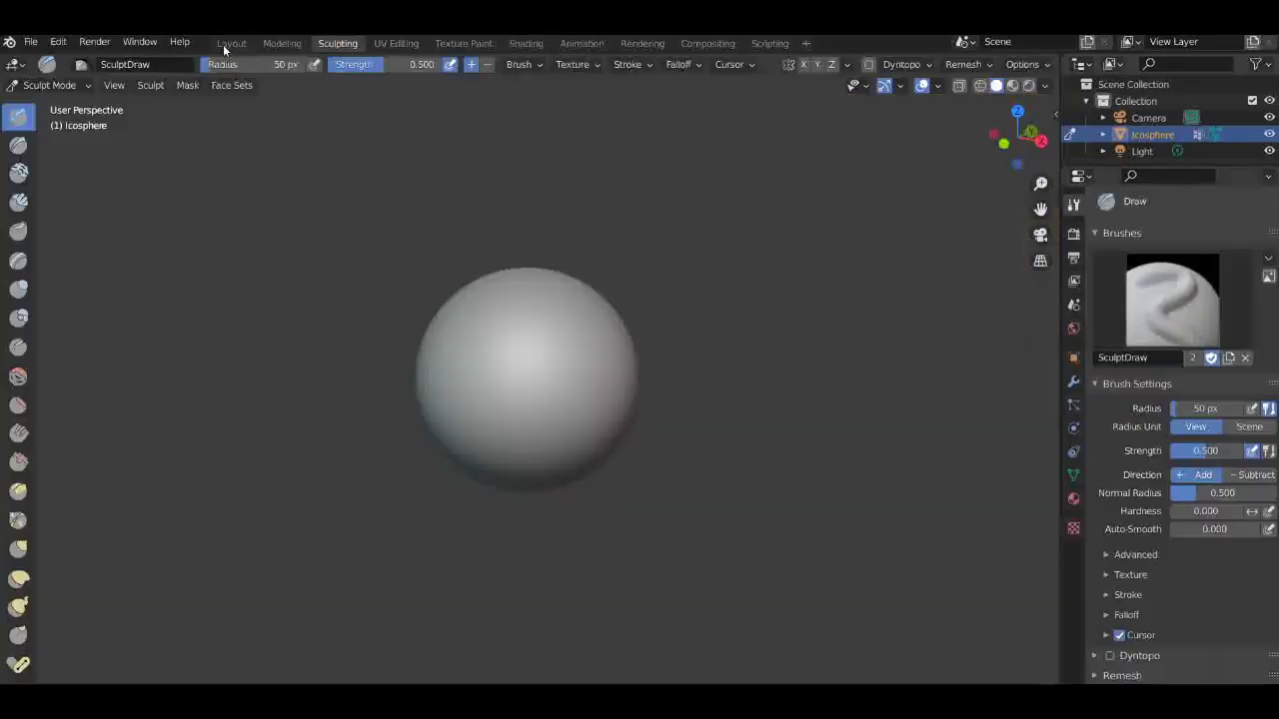
click(231, 44)
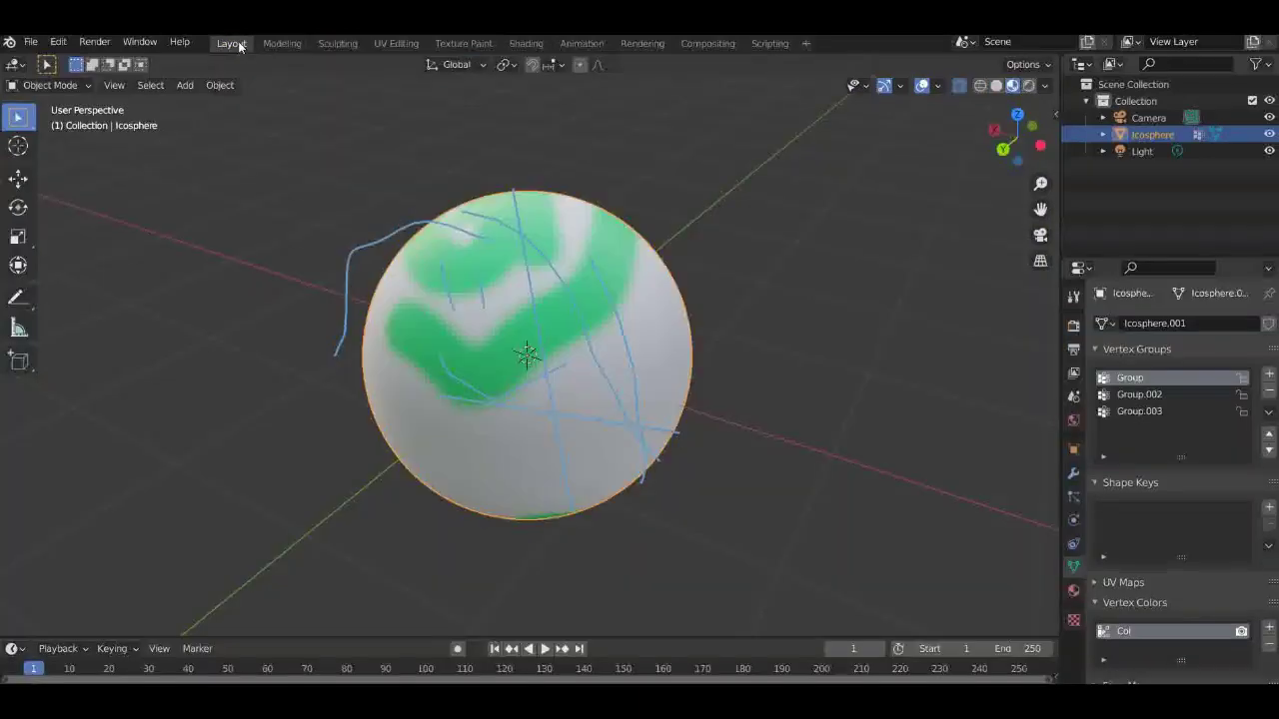